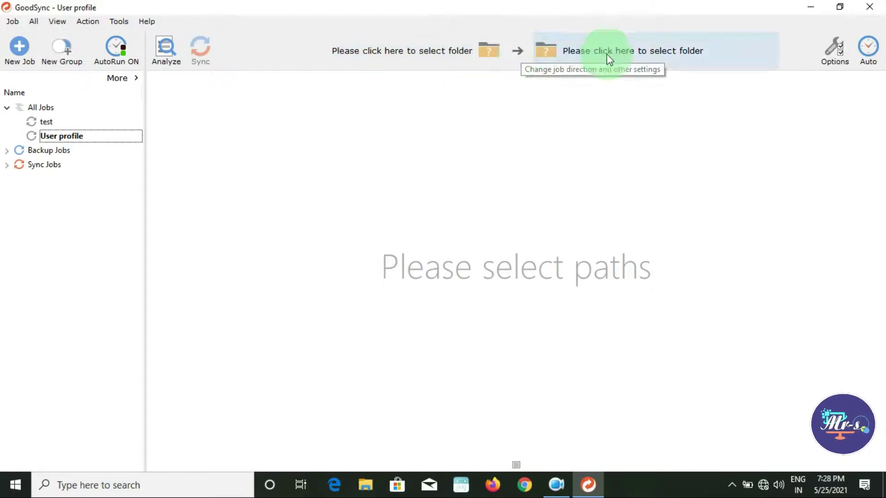
Set the User profile job's direction to Backup and choose My Computer as the location type for the left folder
{"action": "left_click", "coordinate": [517, 50]}
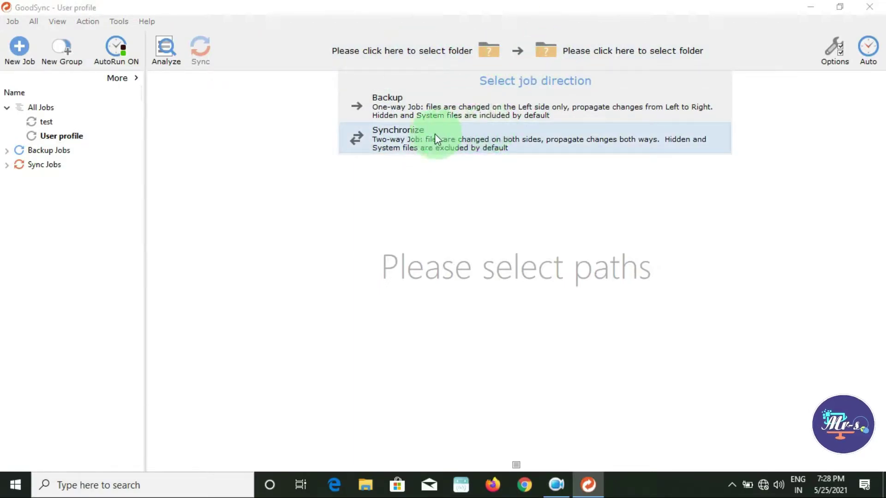
{"action": "left_click", "coordinate": [424, 108]}
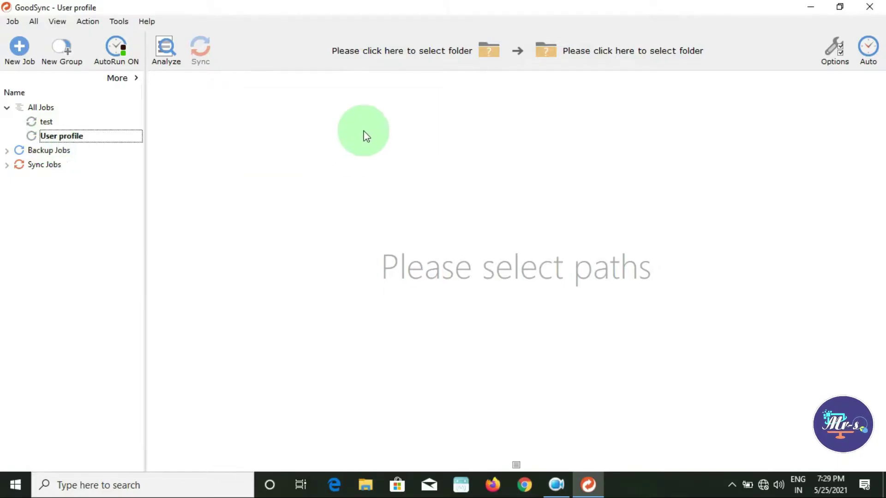
{"action": "left_click", "coordinate": [447, 54]}
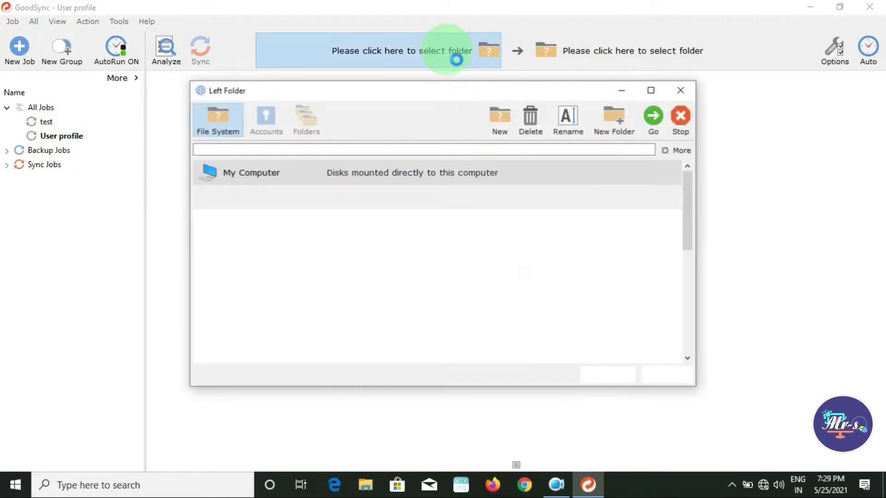
{"action": "scroll", "coordinate": [323, 153], "scroll_direction": "down", "scroll_amount": 1}
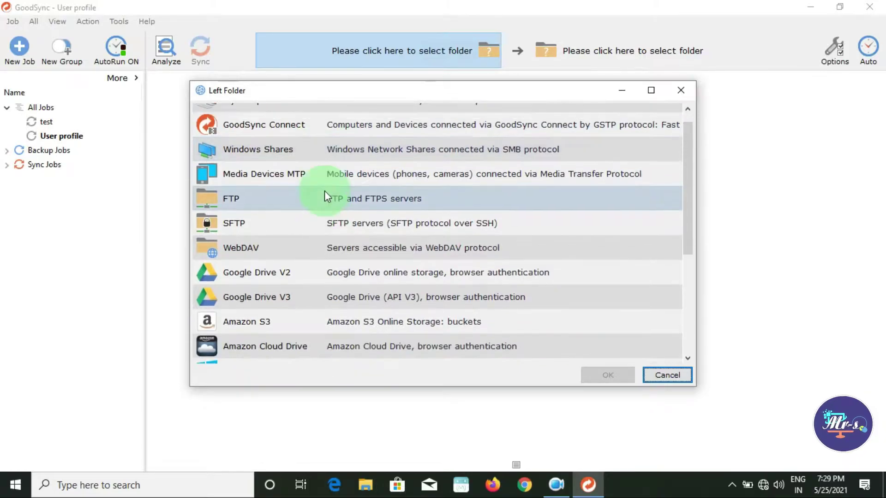
{"action": "scroll", "coordinate": [325, 190], "scroll_direction": "up", "scroll_amount": 1}
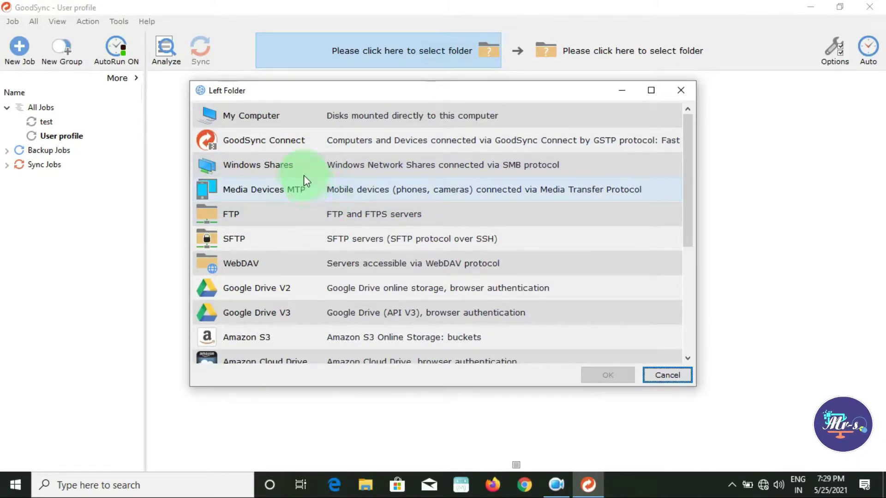
{"action": "left_click", "coordinate": [276, 118]}
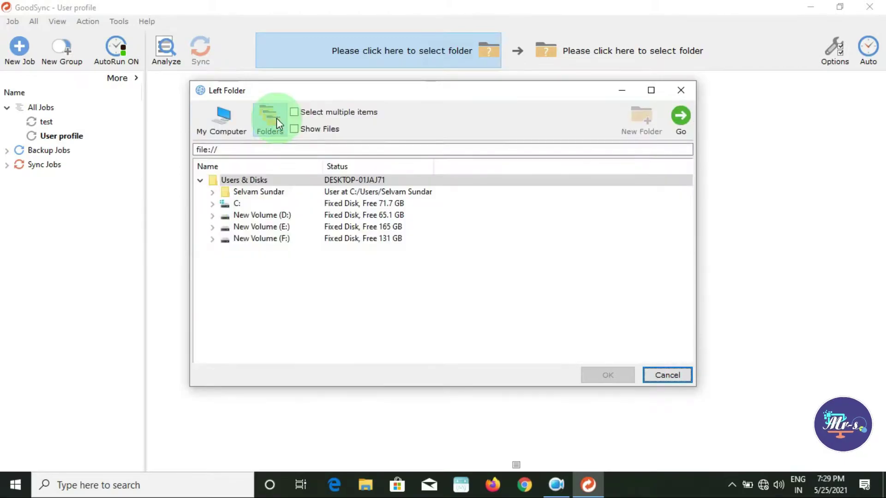
Set the personal user profile folder under C:\Users as the job's left folder
{"action": "left_click", "coordinate": [212, 204]}
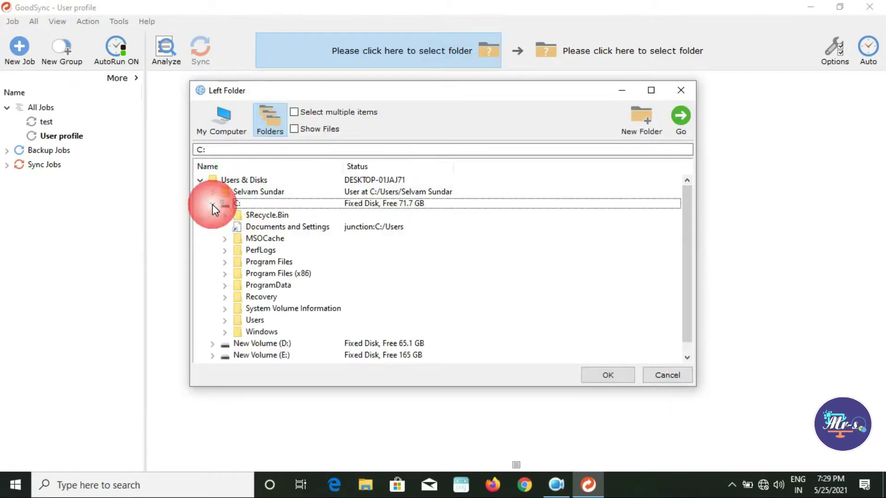
{"action": "left_click", "coordinate": [226, 321]}
{"action": "left_click", "coordinate": [225, 320]}
{"action": "scroll", "coordinate": [366, 292], "scroll_direction": "down", "scroll_amount": 2}
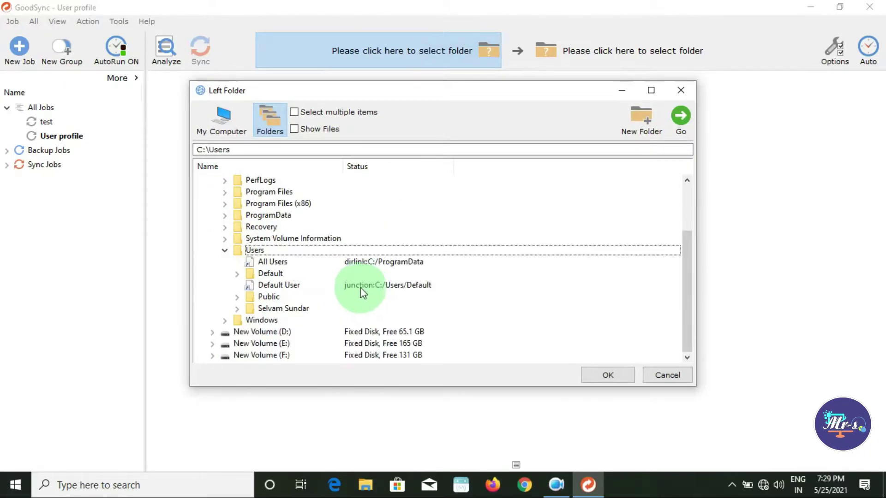
{"action": "left_click", "coordinate": [291, 307]}
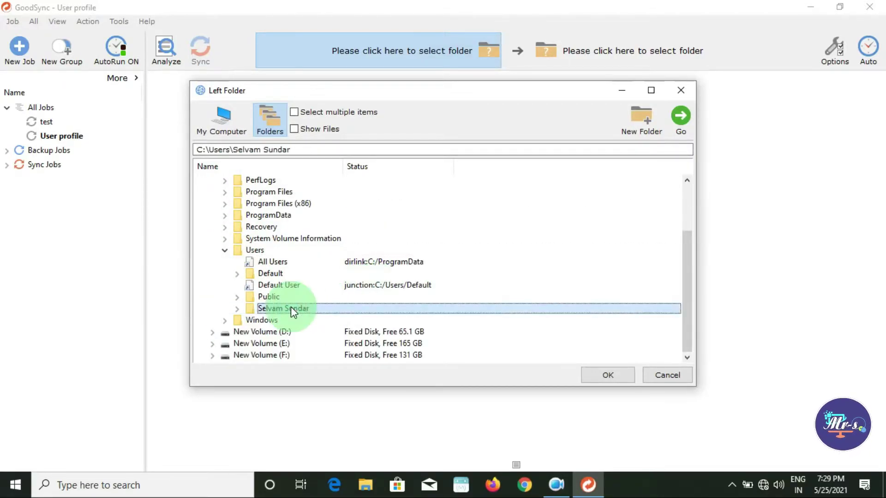
{"action": "scroll", "coordinate": [291, 307], "scroll_direction": "up", "scroll_amount": 2}
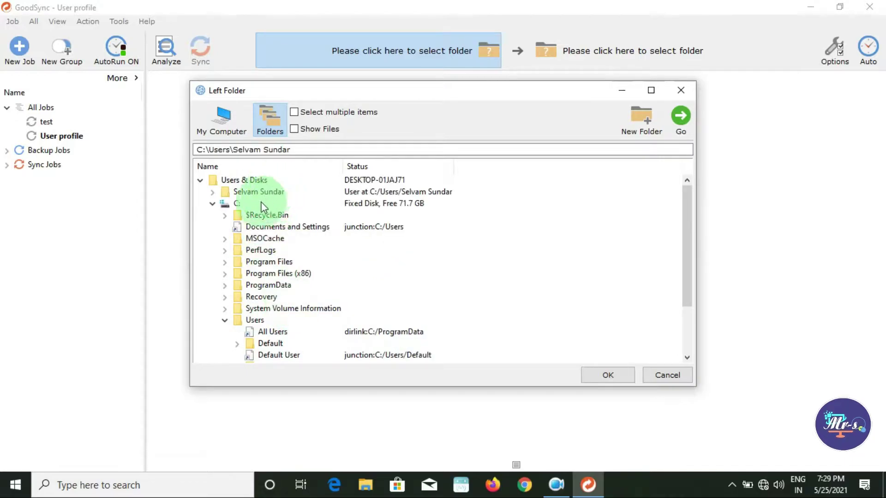
{"action": "scroll", "coordinate": [261, 203], "scroll_direction": "down", "scroll_amount": 2}
{"action": "scroll", "coordinate": [258, 260], "scroll_direction": "up", "scroll_amount": 2}
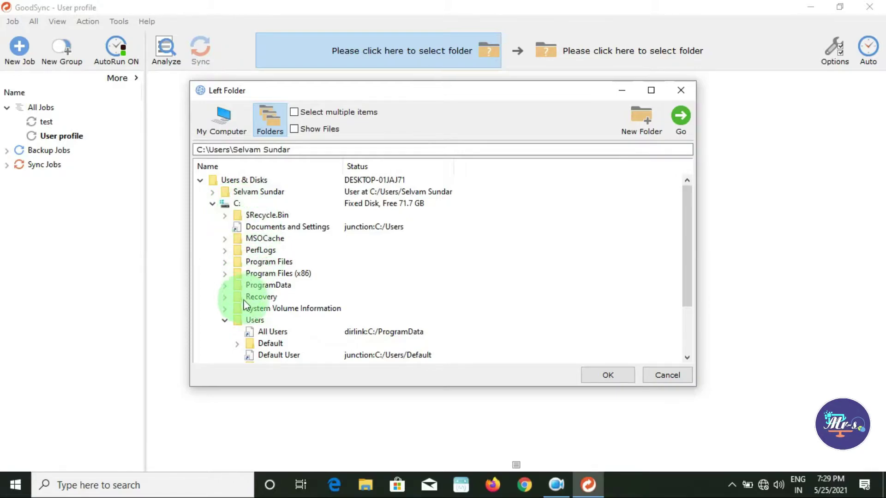
{"action": "scroll", "coordinate": [281, 294], "scroll_direction": "down", "scroll_amount": 2}
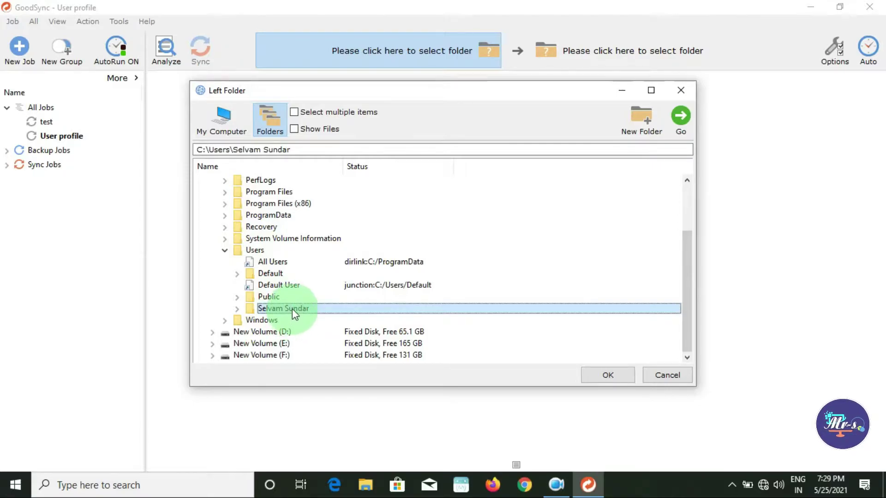
{"action": "left_click", "coordinate": [600, 375]}
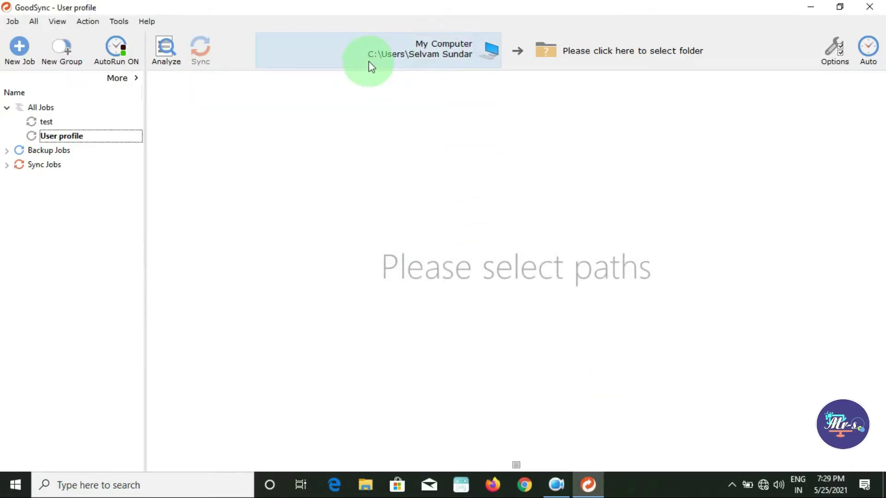
Check the contents of New Volume (F:) in File Explorer, and close the window
{"action": "left_click", "coordinate": [438, 64]}
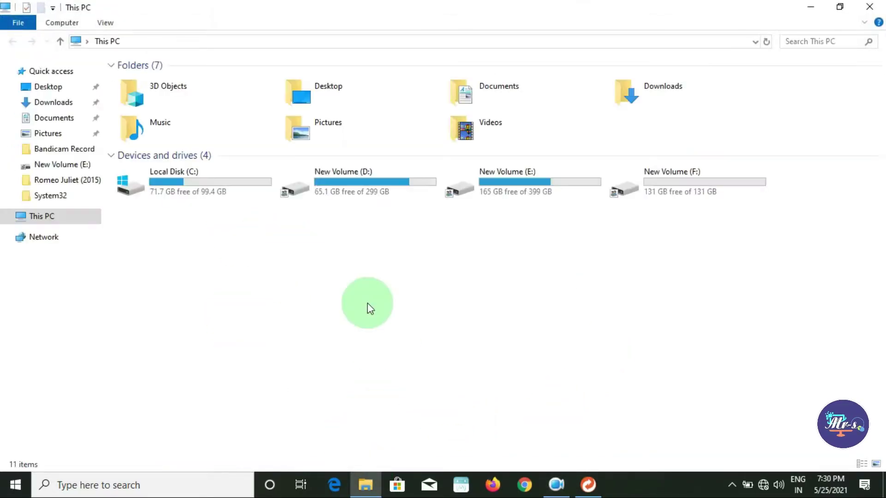
{"action": "double_click", "coordinate": [666, 191]}
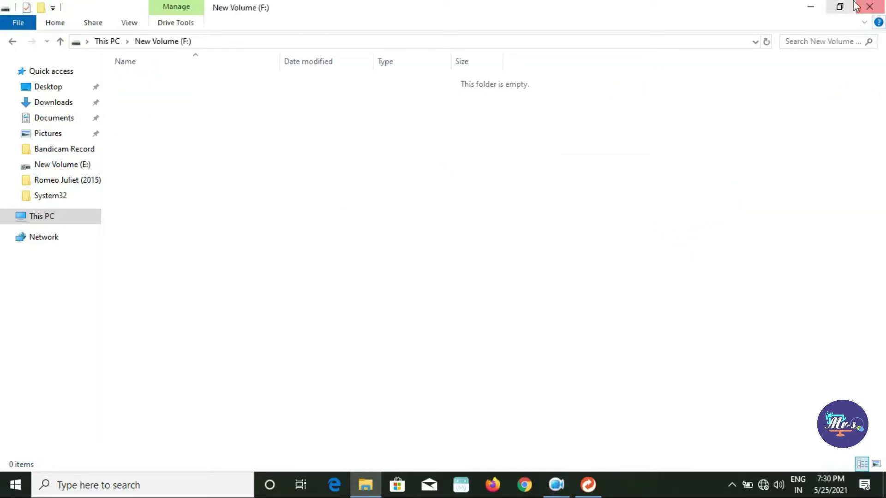
{"action": "left_click", "coordinate": [869, 6]}
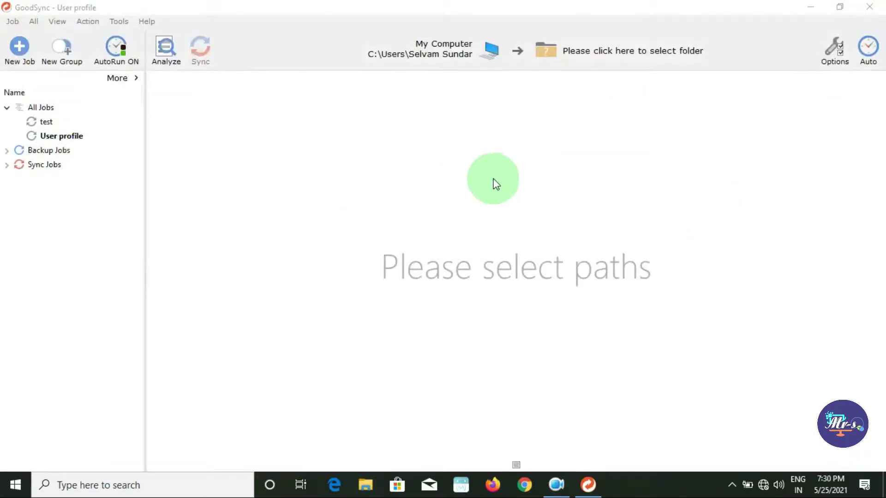
Browse My Computer for the job's right folder and select New Volume (F:)
{"action": "left_click", "coordinate": [596, 53]}
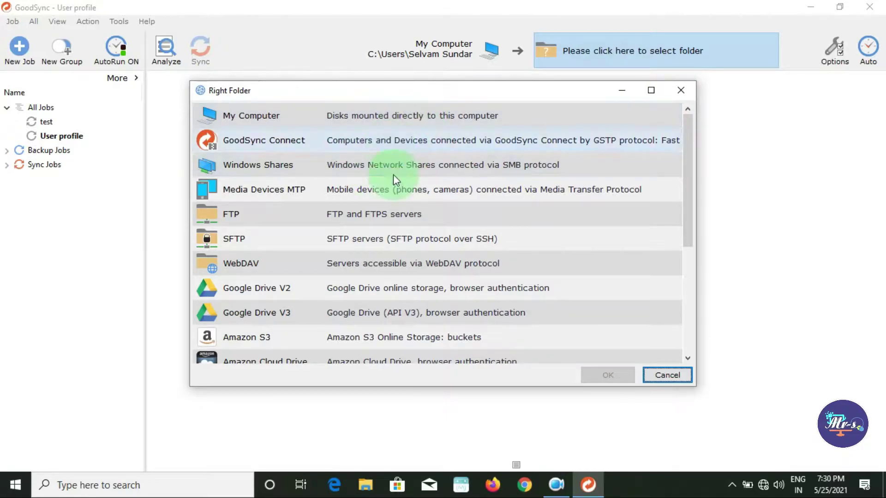
{"action": "left_click", "coordinate": [361, 119]}
{"action": "double_click", "coordinate": [361, 118]}
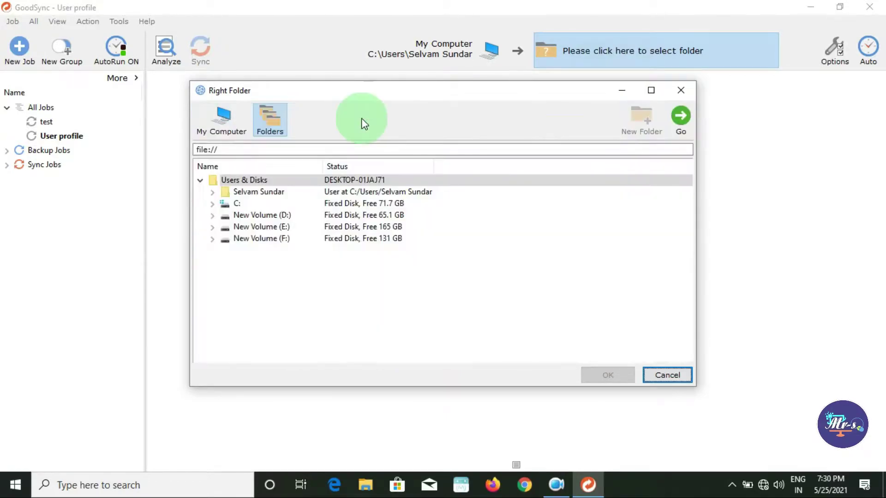
{"action": "left_click", "coordinate": [213, 240]}
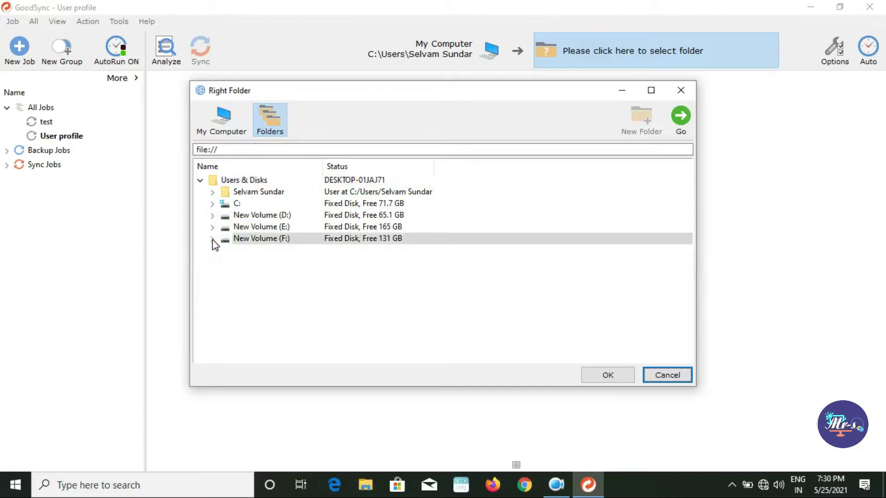
{"action": "left_click", "coordinate": [285, 239]}
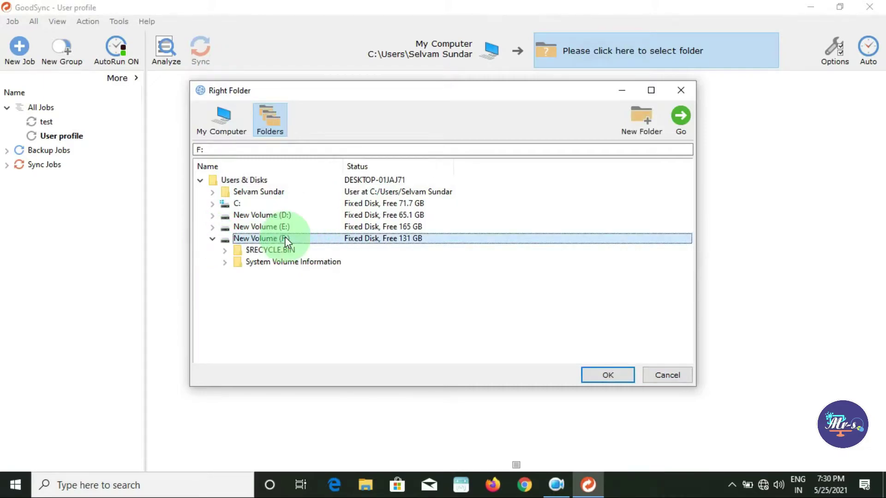
Create a folder named "User profile backup" on drive F: and set it as the job's right folder
{"action": "left_click", "coordinate": [652, 118]}
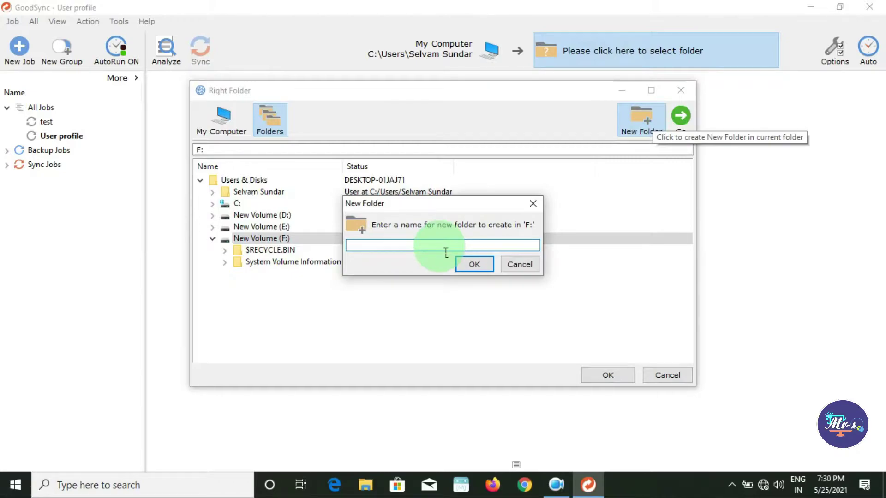
{"action": "type", "text": "User profile ba"}
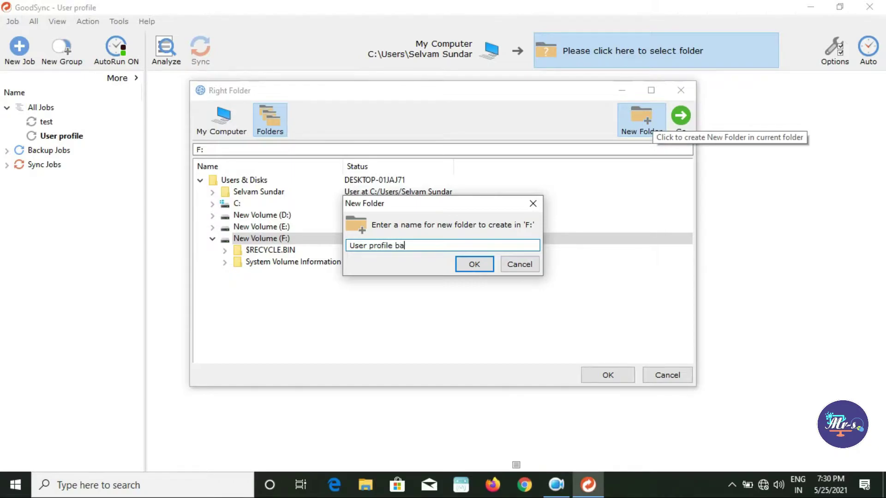
{"action": "type", "text": "ckup"}
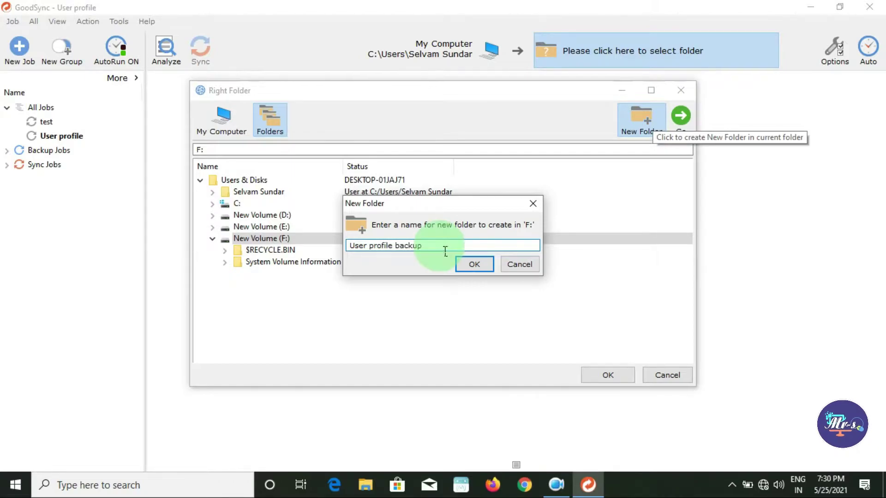
{"action": "left_click", "coordinate": [479, 264]}
{"action": "left_click", "coordinate": [287, 274]}
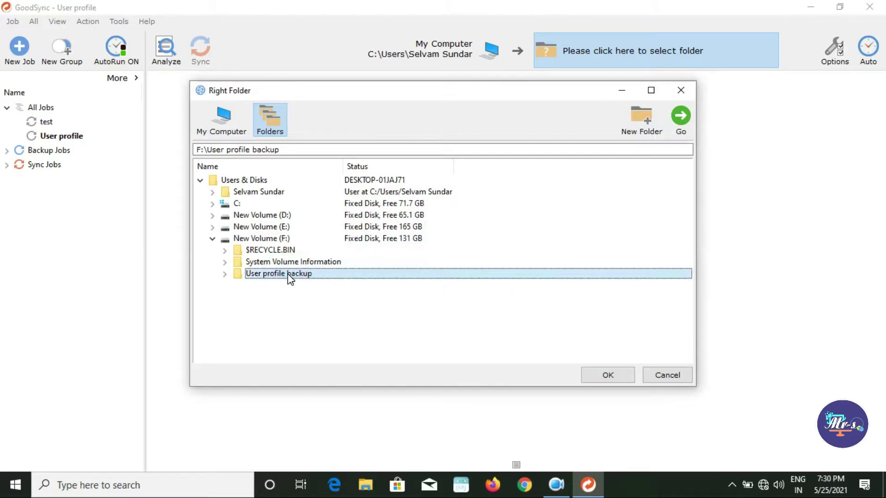
{"action": "left_click", "coordinate": [598, 374]}
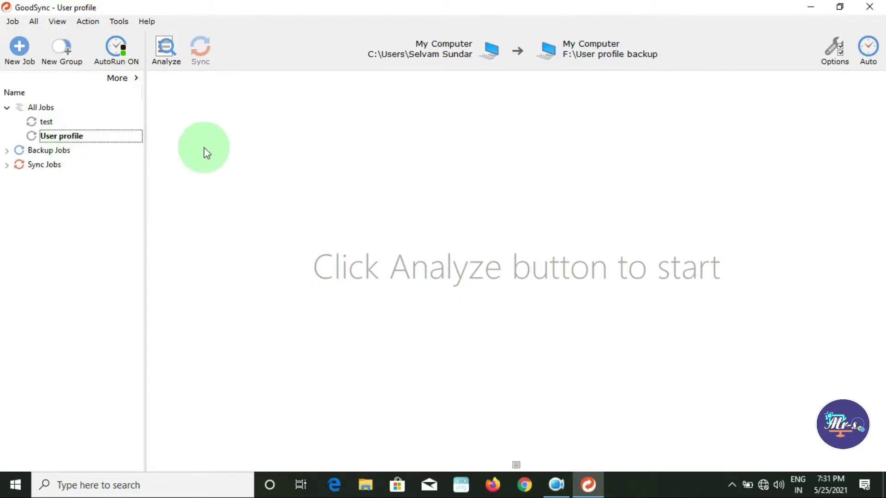
Examine the left folder's selection and its alternative location types, including Windows Shares, and leave without applying a change
{"action": "left_click", "coordinate": [439, 54]}
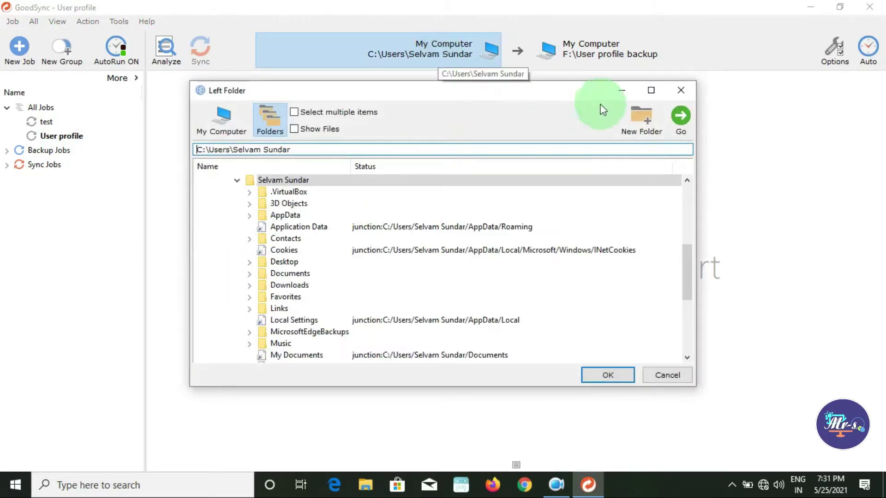
{"action": "left_click", "coordinate": [681, 90]}
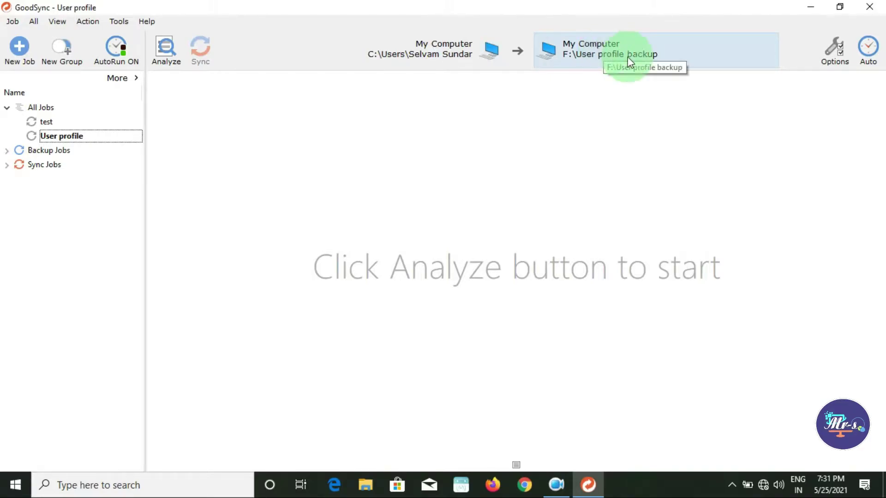
{"action": "left_click", "coordinate": [420, 56]}
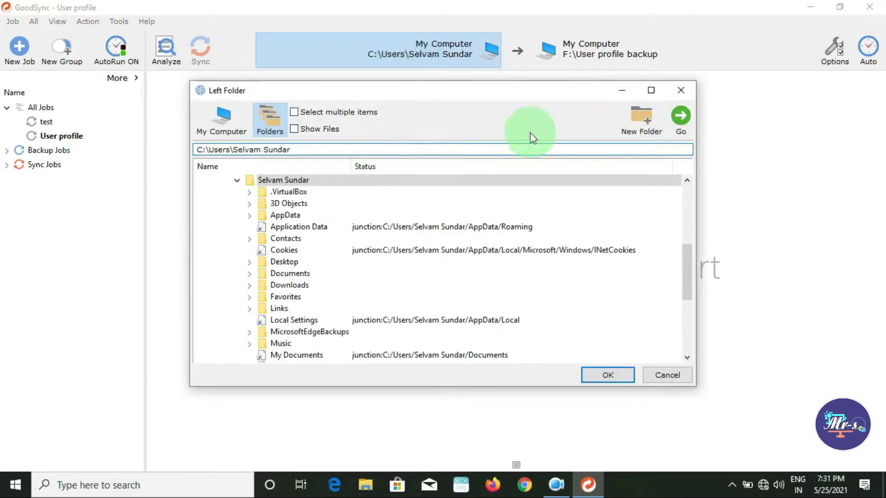
{"action": "left_click", "coordinate": [229, 121]}
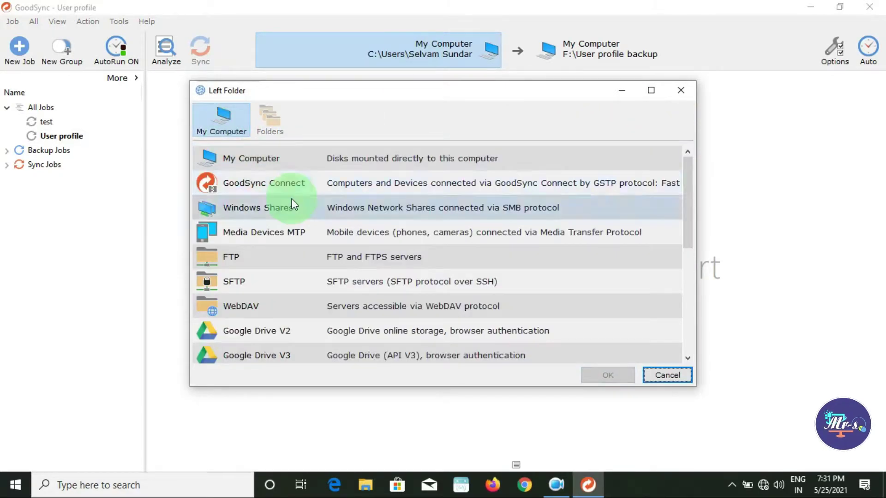
{"action": "left_click", "coordinate": [651, 90]}
{"action": "double_click", "coordinate": [78, 122]}
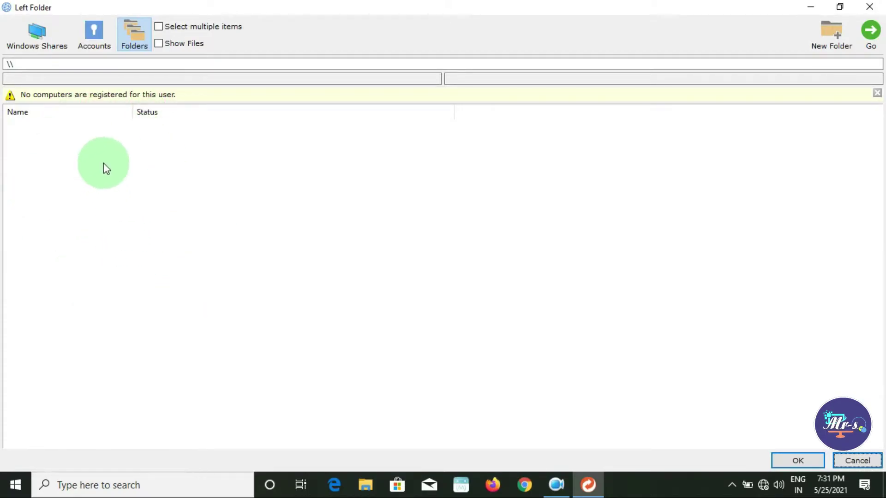
{"action": "left_click", "coordinate": [881, 4]}
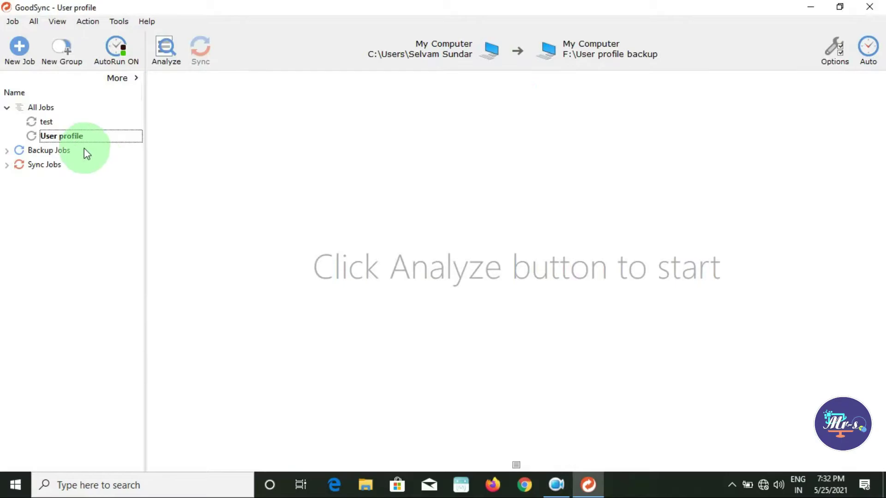
Run Analyze on the User profile job
{"action": "right_click", "coordinate": [62, 137]}
{"action": "left_click", "coordinate": [483, 111]}
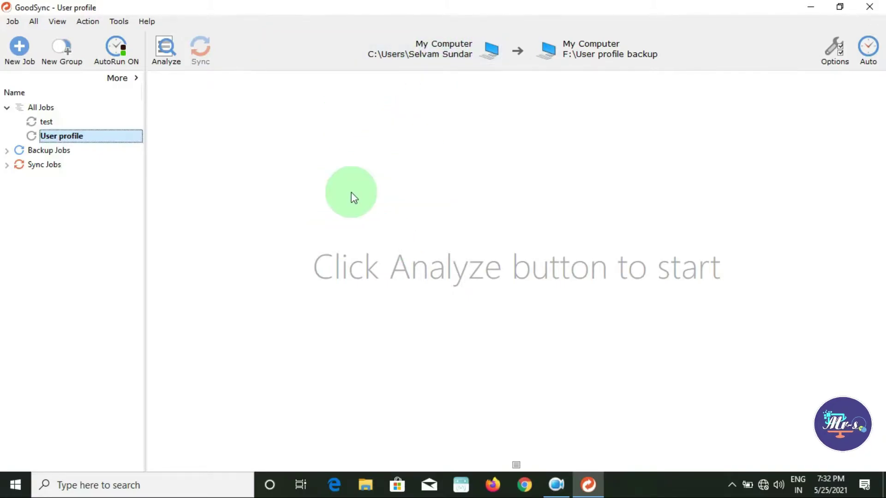
{"action": "right_click", "coordinate": [89, 137]}
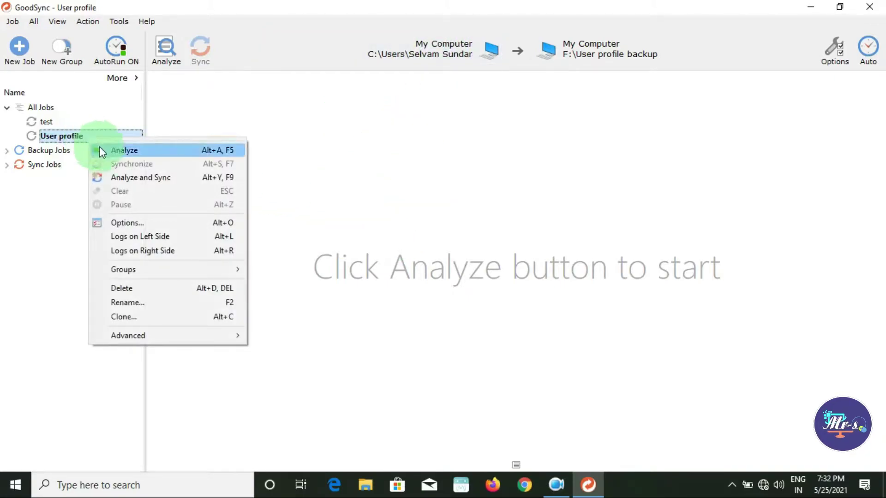
{"action": "left_click", "coordinate": [102, 152]}
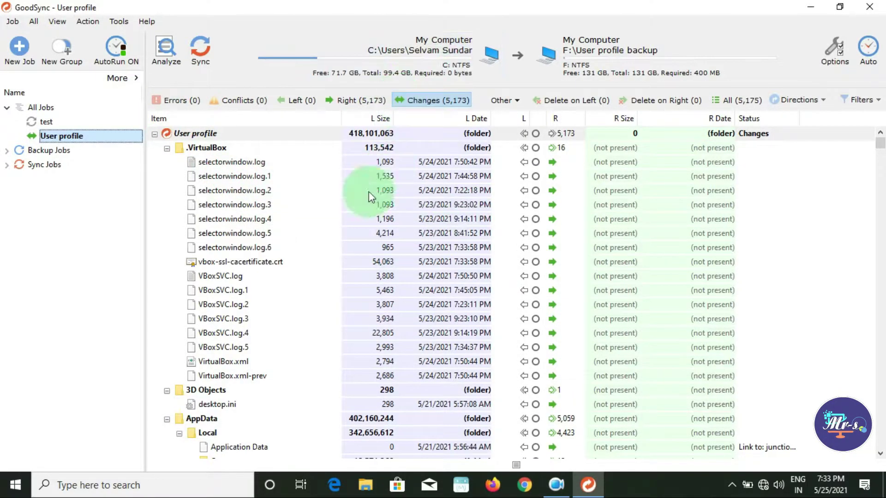
Look through the analyzed files and folders listed as changes for the backup
{"action": "left_click_drag", "start_coordinate": [879, 144], "coordinate": [878, 196]}
{"action": "scroll", "coordinate": [482, 274], "scroll_direction": "up", "scroll_amount": 4}
{"action": "scroll", "coordinate": [481, 270], "scroll_direction": "up", "scroll_amount": 15}
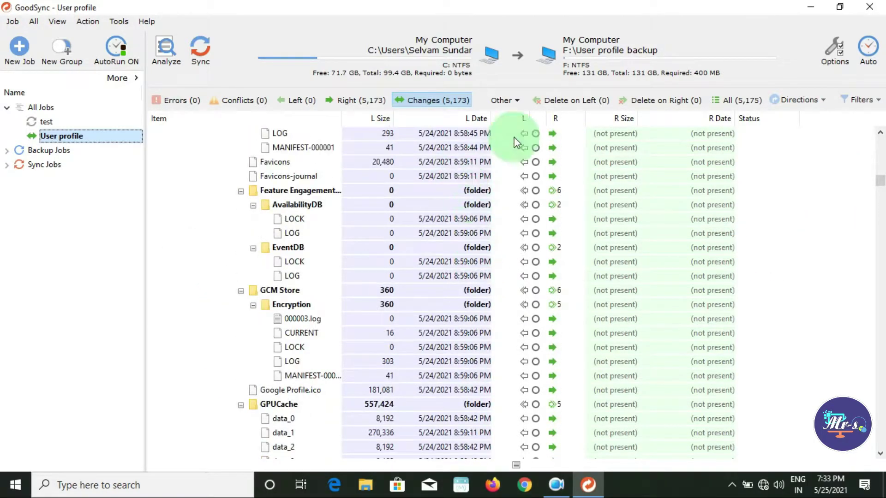
Synchronize the User profile job to copy the profile files to the backup folder
{"action": "scroll", "coordinate": [604, 198], "scroll_direction": "up", "scroll_amount": 7}
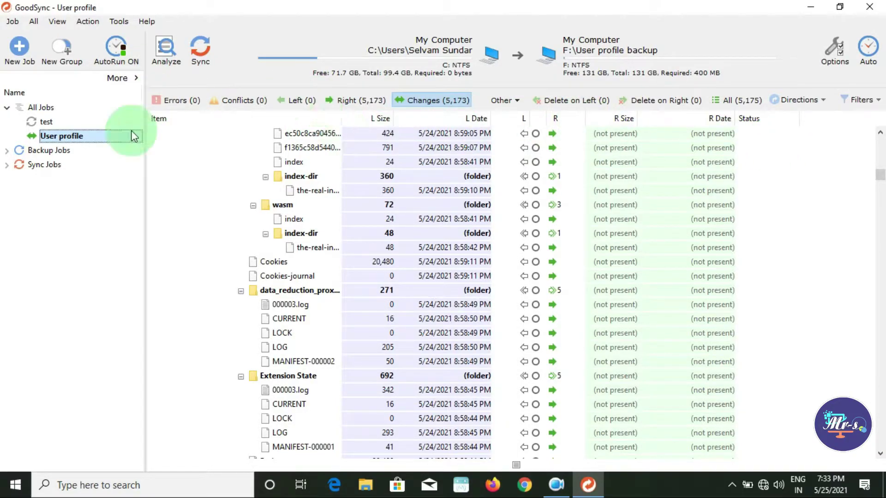
{"action": "right_click", "coordinate": [84, 137]}
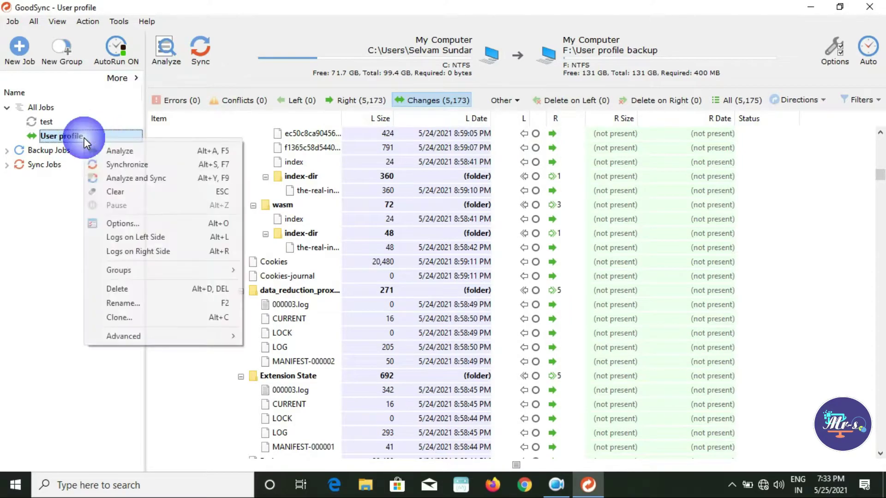
{"action": "left_click", "coordinate": [102, 166]}
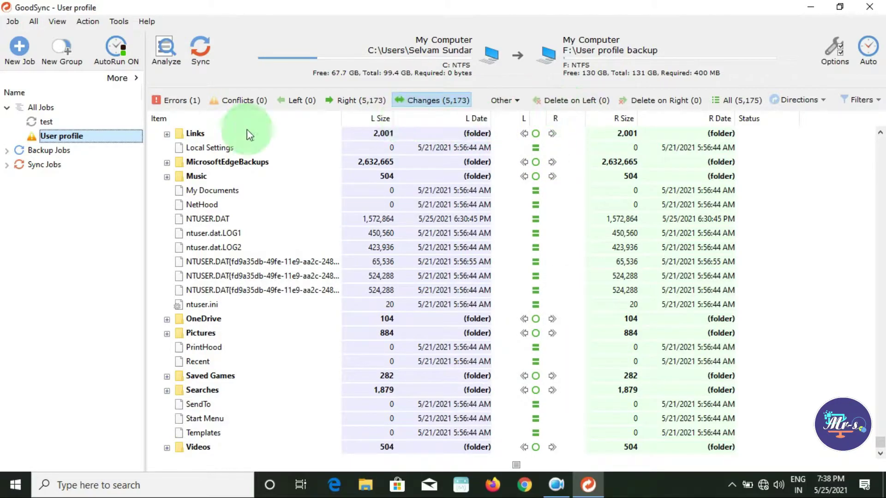
Examine the User profile job's error entry, and look through the synchronized items in the list of changes
{"action": "left_click", "coordinate": [184, 103]}
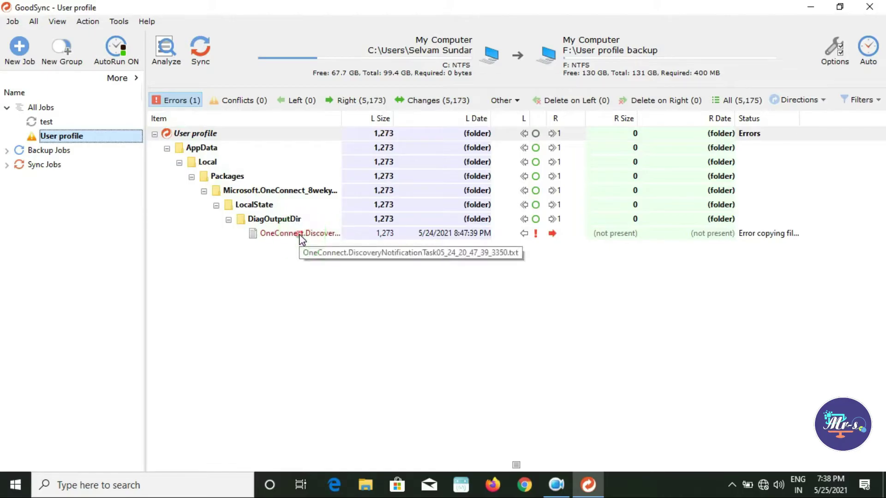
{"action": "left_click", "coordinate": [323, 236]}
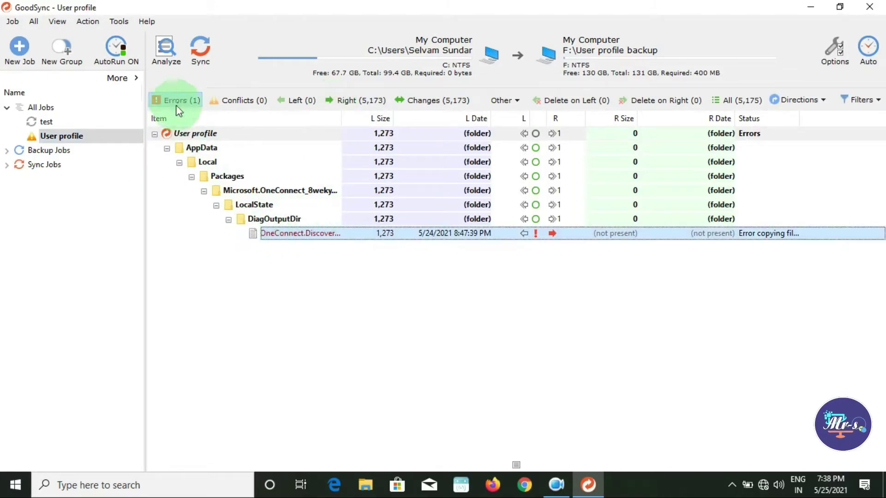
{"action": "left_click", "coordinate": [83, 136]}
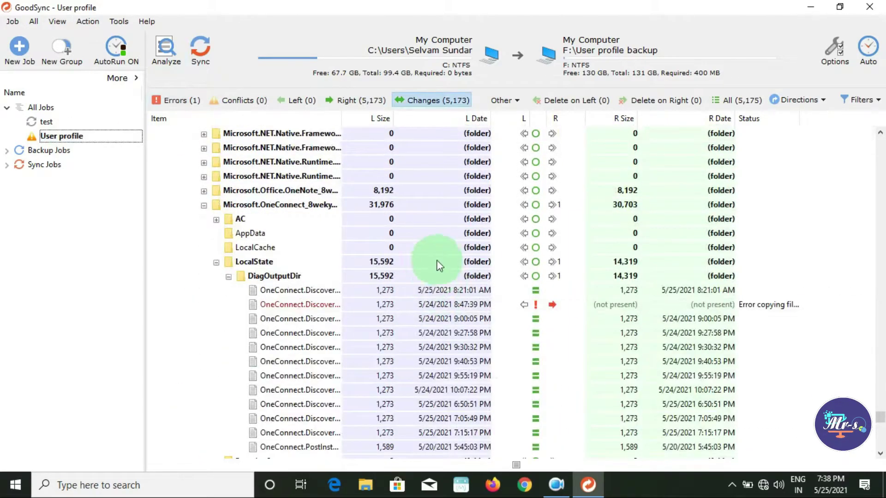
{"action": "scroll", "coordinate": [431, 264], "scroll_direction": "down", "scroll_amount": 12}
{"action": "scroll", "coordinate": [431, 268], "scroll_direction": "down", "scroll_amount": 5}
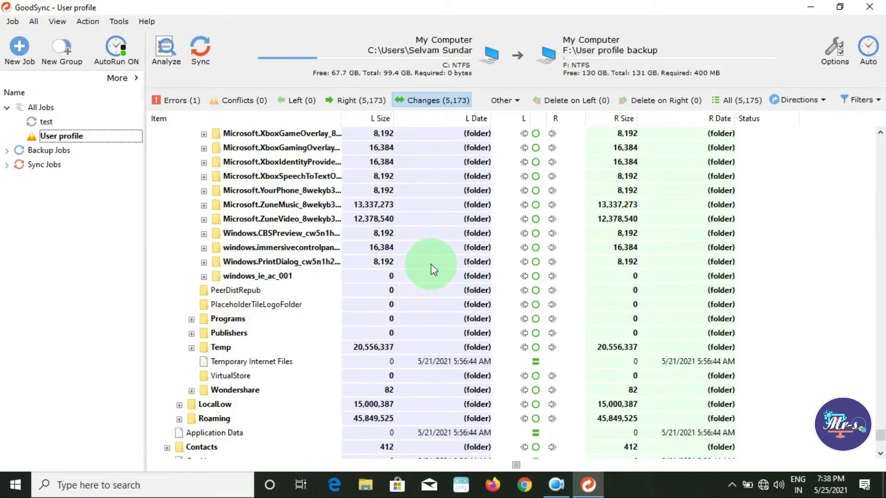
{"action": "scroll", "coordinate": [432, 268], "scroll_direction": "up", "scroll_amount": 8}
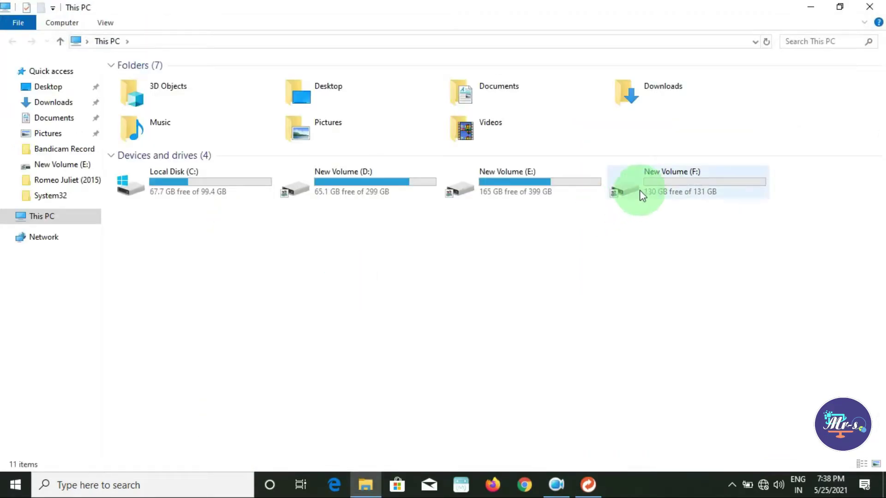
In File Explorer, compare the contents of F:\User profile backup with the source profile folder under C:\Users
{"action": "double_click", "coordinate": [670, 194]}
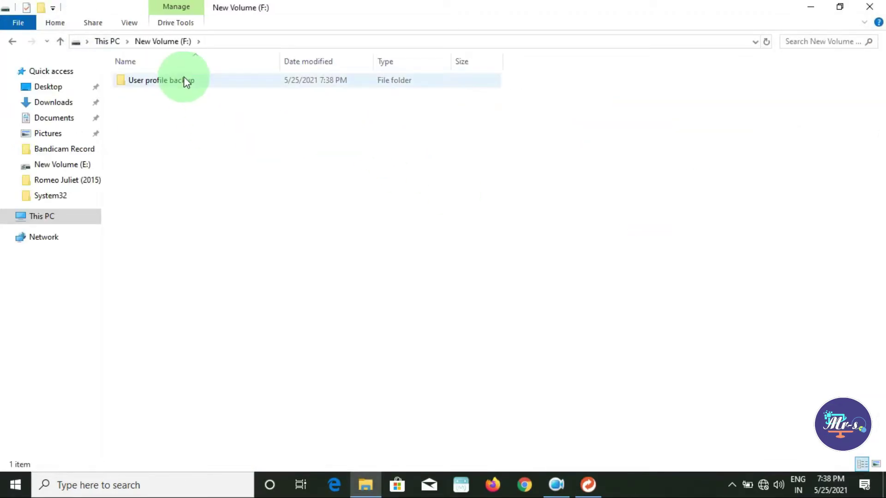
{"action": "double_click", "coordinate": [184, 80]}
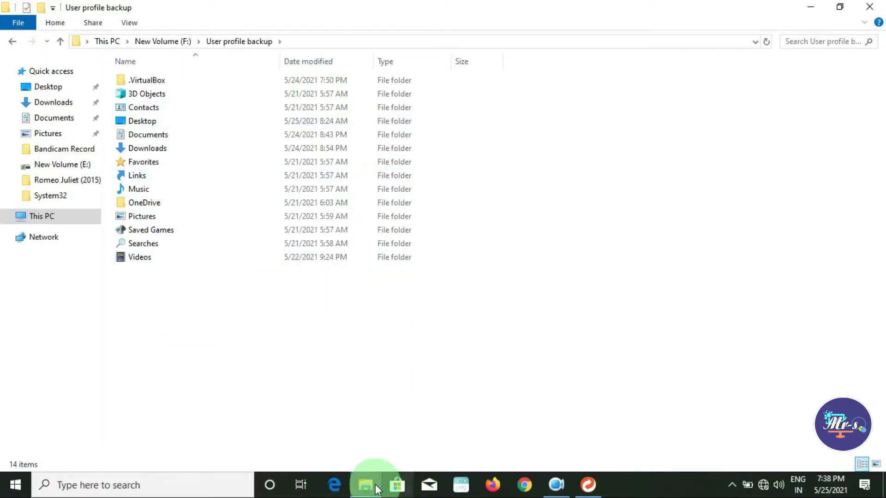
{"action": "left_click", "coordinate": [62, 216]}
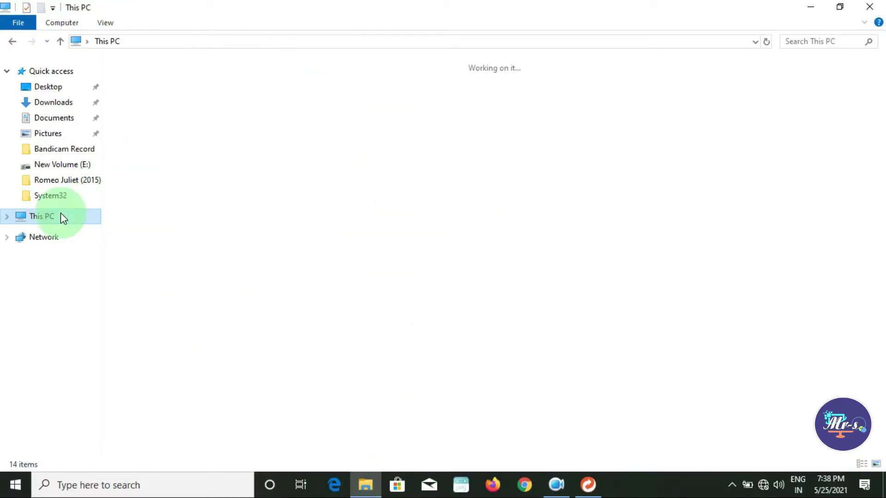
{"action": "double_click", "coordinate": [198, 179]}
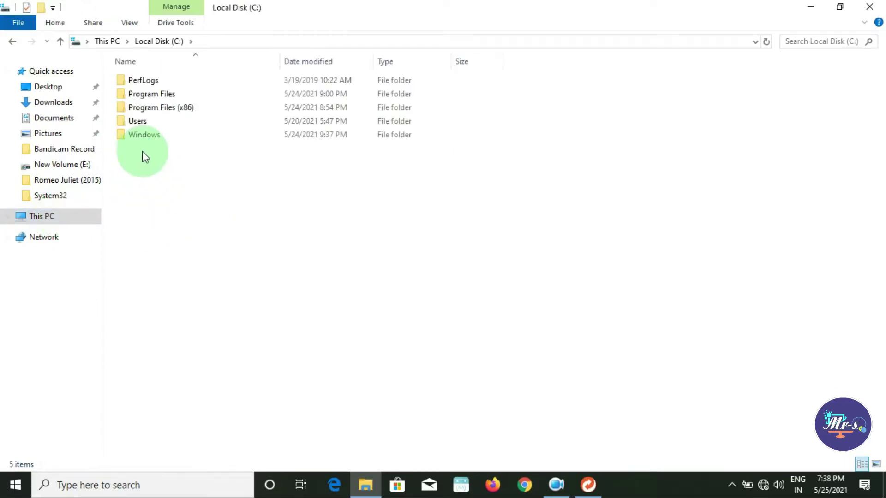
{"action": "double_click", "coordinate": [145, 123]}
{"action": "double_click", "coordinate": [145, 95]}
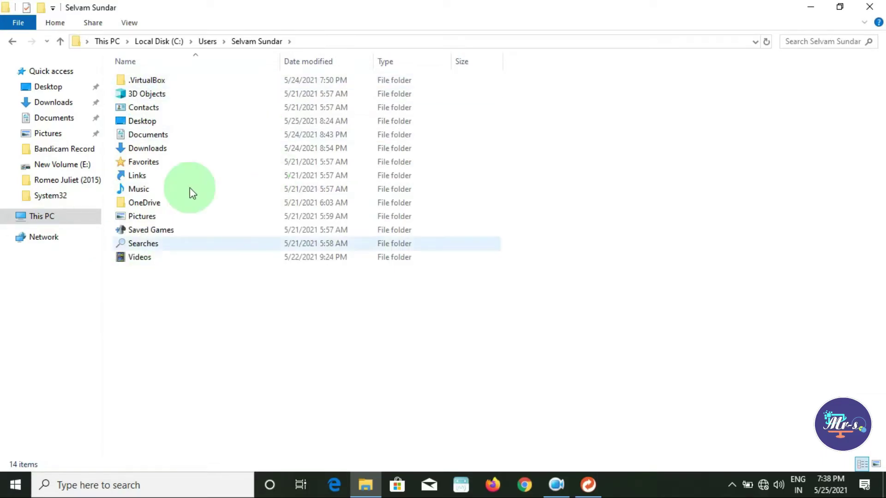
{"action": "left_click", "coordinate": [86, 215]}
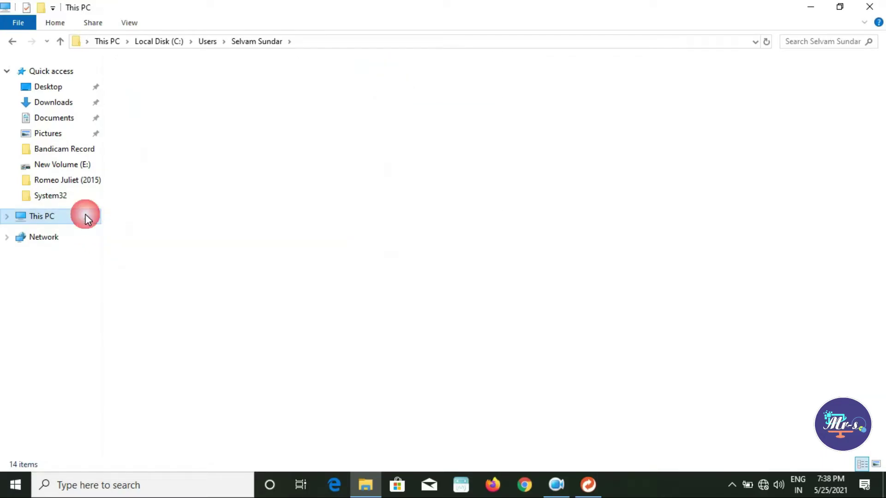
{"action": "double_click", "coordinate": [682, 184]}
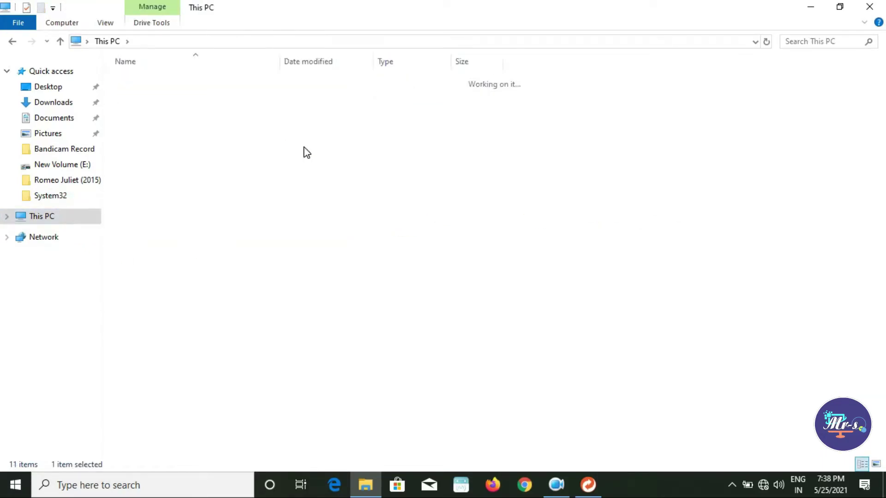
{"action": "left_click", "coordinate": [192, 93]}
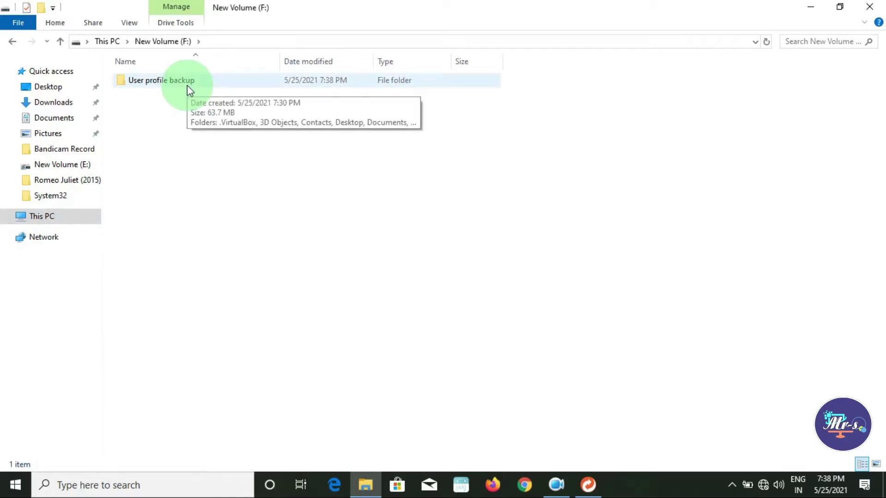
{"action": "double_click", "coordinate": [187, 85]}
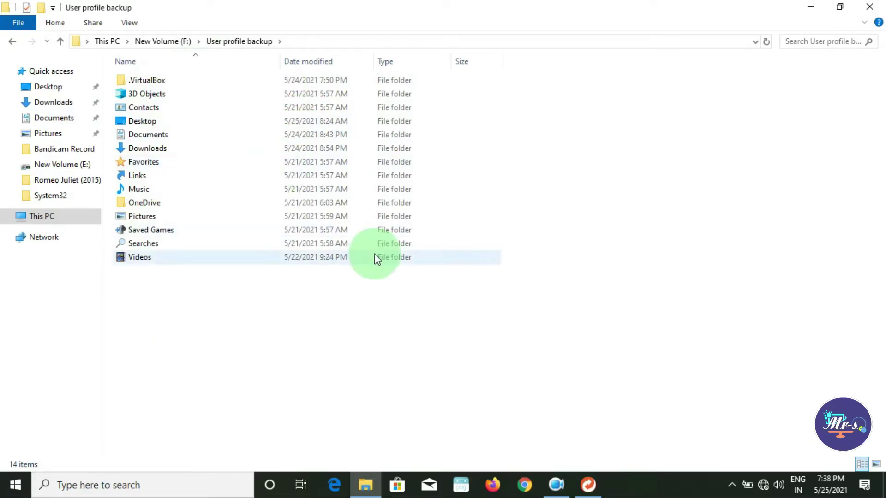
Close the File Explorer window and return to GoodSync
{"action": "left_click", "coordinate": [588, 484]}
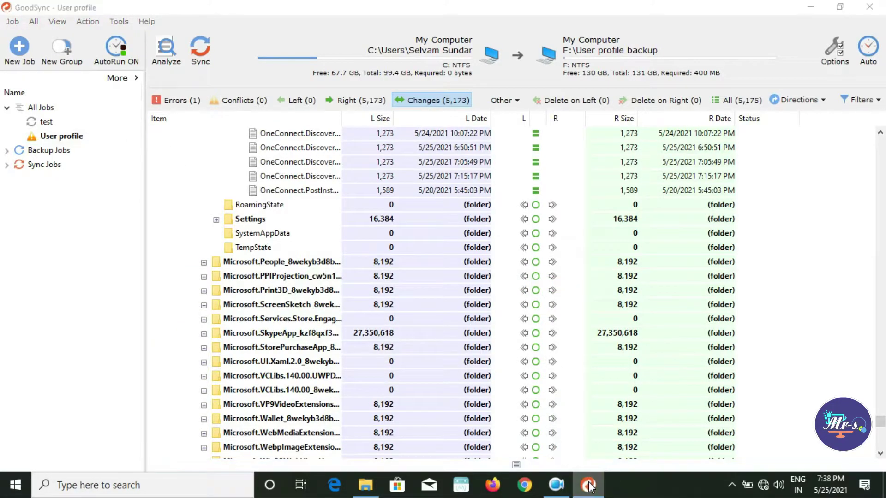
{"action": "left_click", "coordinate": [588, 483]}
{"action": "left_click", "coordinate": [869, 7]}
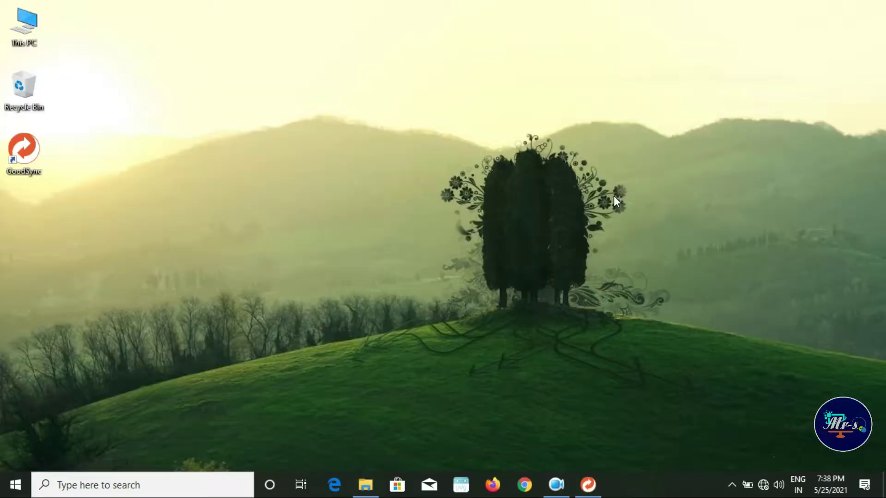
{"action": "left_click", "coordinate": [587, 486]}
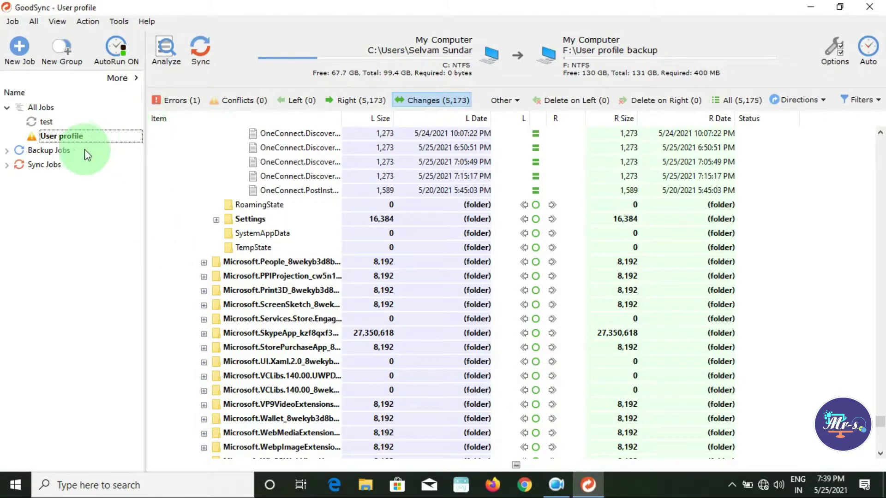
Examine the Job Type choices in the User profile job's options, keep Backup Left to Right (1-way), and close the options without saving
{"action": "right_click", "coordinate": [70, 133]}
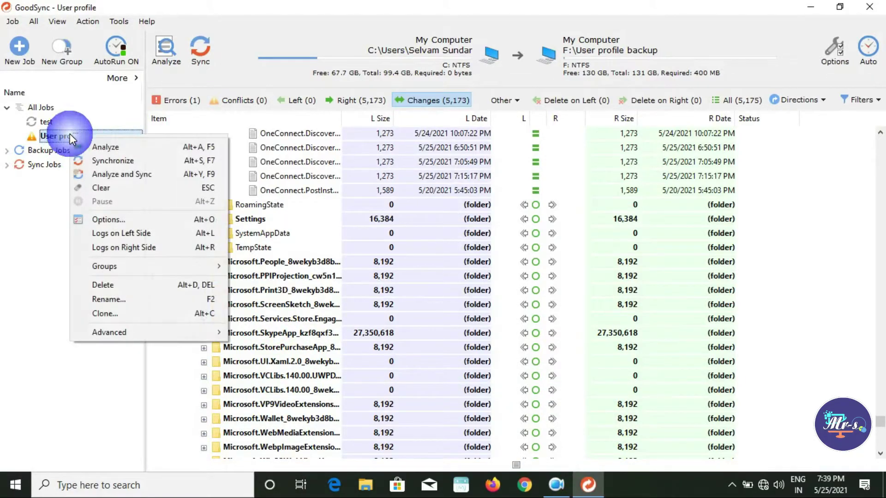
{"action": "left_click", "coordinate": [100, 220]}
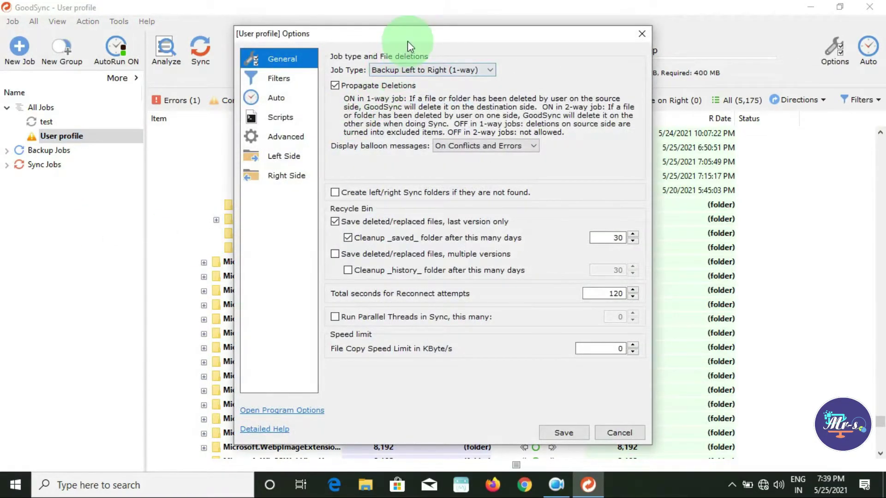
{"action": "left_click_drag", "start_coordinate": [406, 38], "coordinate": [324, 50]}
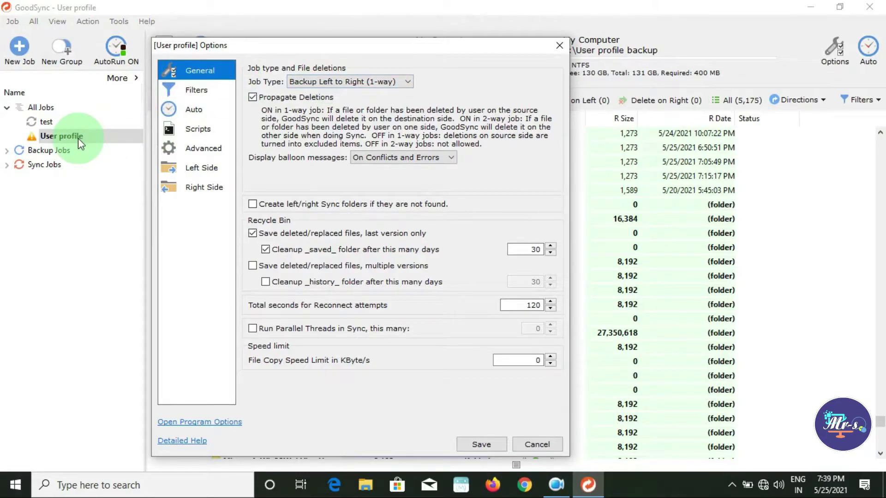
{"action": "left_click", "coordinate": [317, 85]}
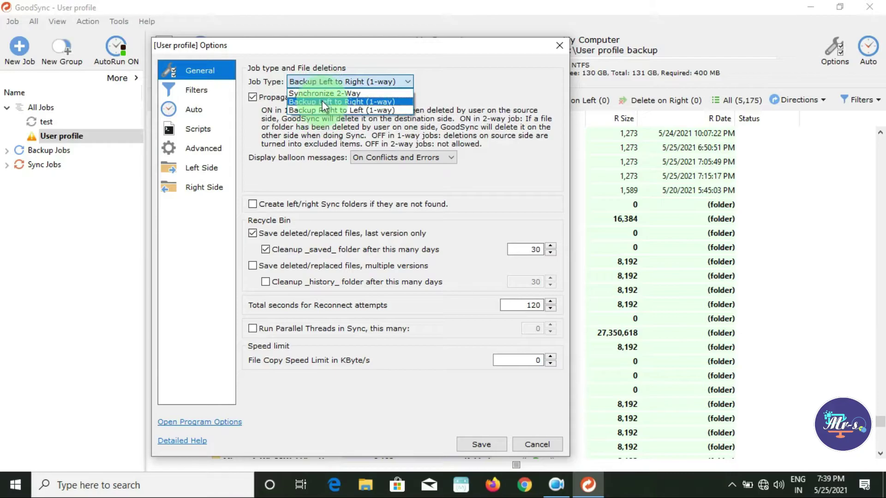
{"action": "left_click", "coordinate": [322, 100]}
{"action": "left_click", "coordinate": [559, 45]}
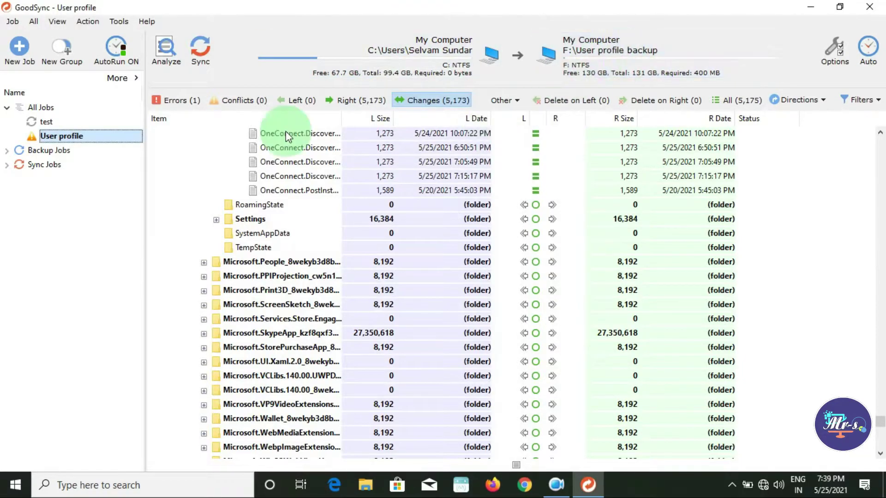
Reopen the User profile job's options and examine the file filters and the automatic analyze and sync settings
{"action": "right_click", "coordinate": [93, 135]}
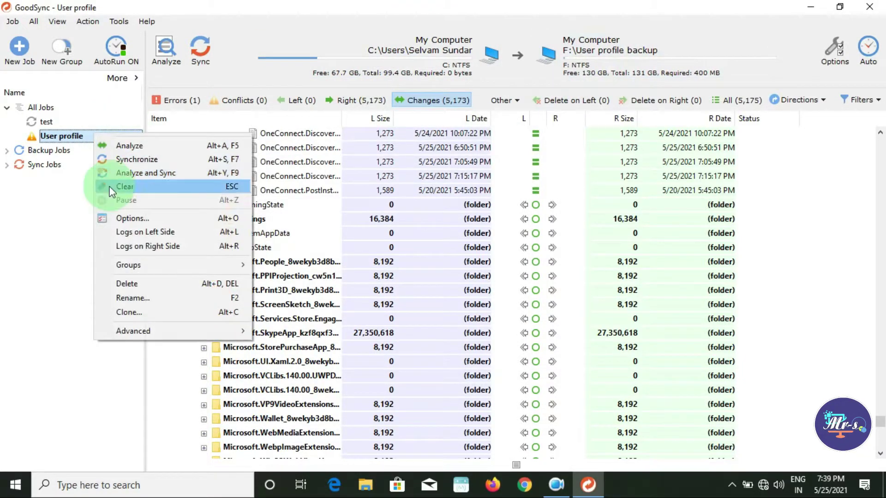
{"action": "left_click", "coordinate": [119, 217]}
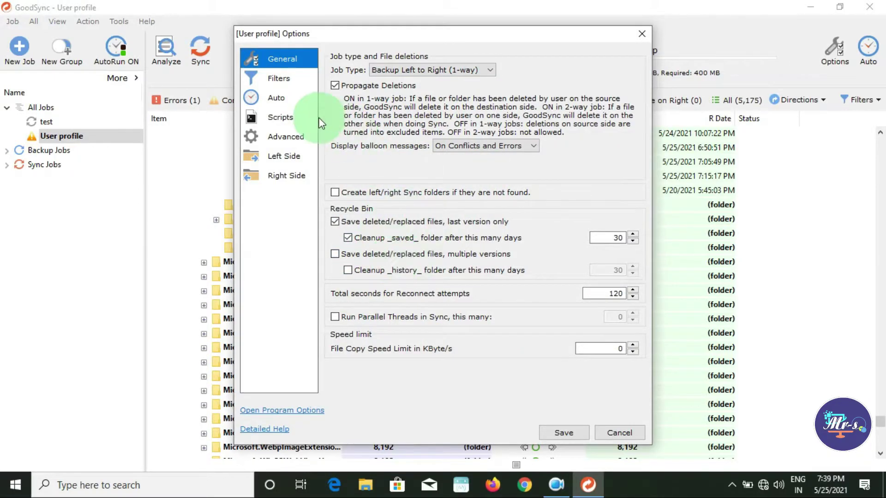
{"action": "left_click", "coordinate": [292, 80]}
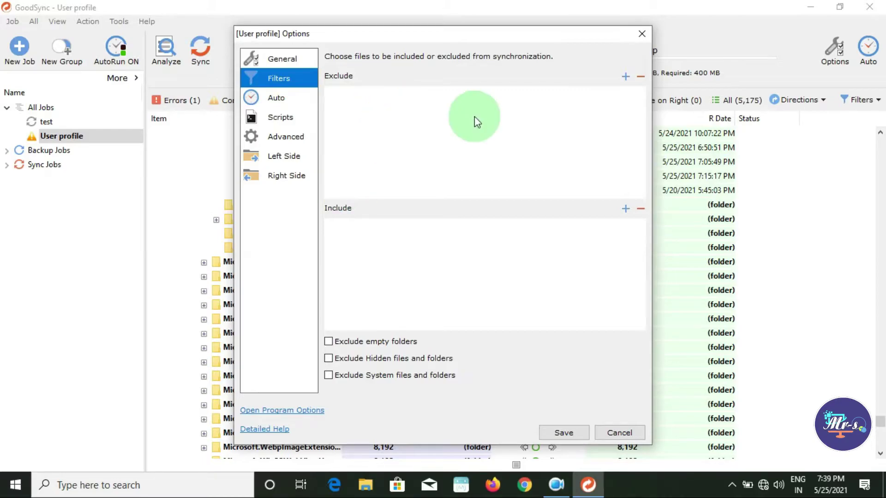
{"action": "left_click", "coordinate": [294, 97]}
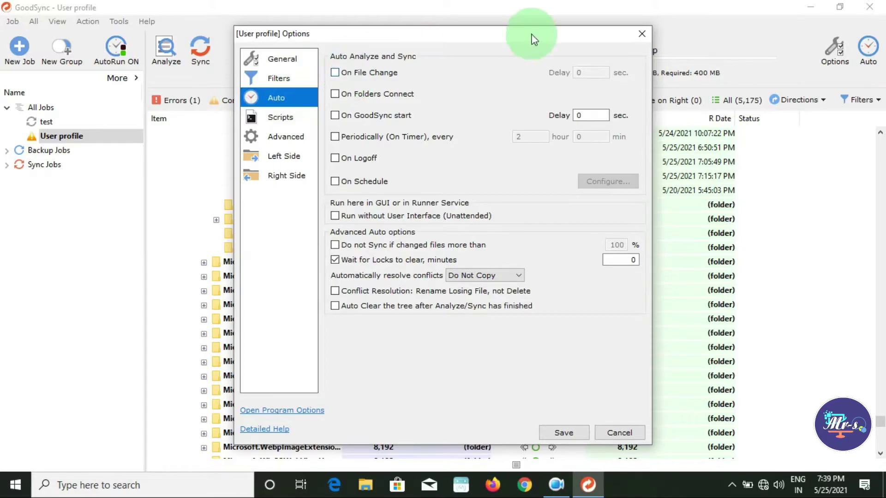
{"action": "left_click_drag", "start_coordinate": [527, 45], "coordinate": [473, 225]}
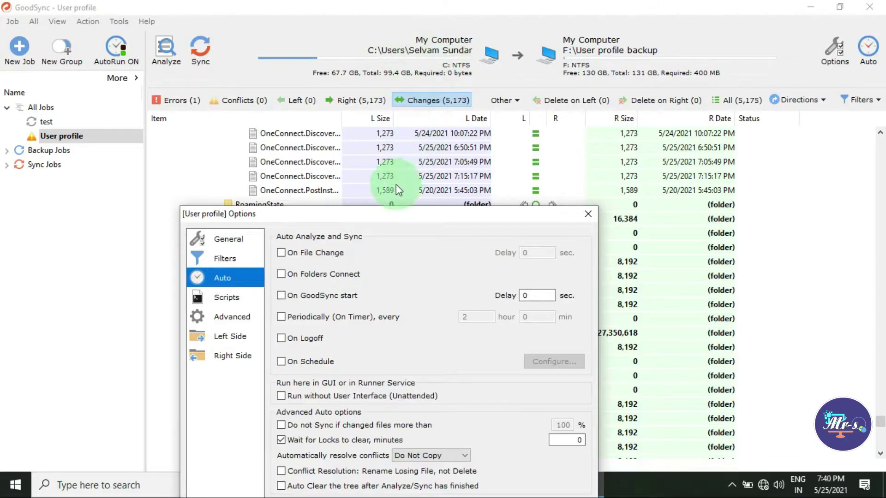
{"action": "left_click_drag", "start_coordinate": [389, 211], "coordinate": [368, 117]}
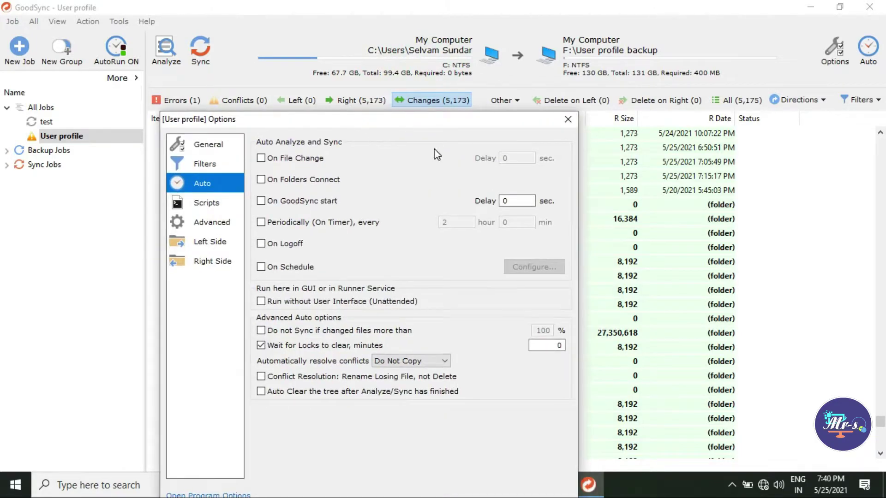
Try the On File Change automatic trigger with a delay of 5 seconds, and switch the trigger off again
{"action": "left_click", "coordinate": [264, 159]}
{"action": "left_click", "coordinate": [262, 159]}
{"action": "left_click", "coordinate": [480, 155]}
{"action": "left_click", "coordinate": [481, 155]}
{"action": "type", "text": "5"}
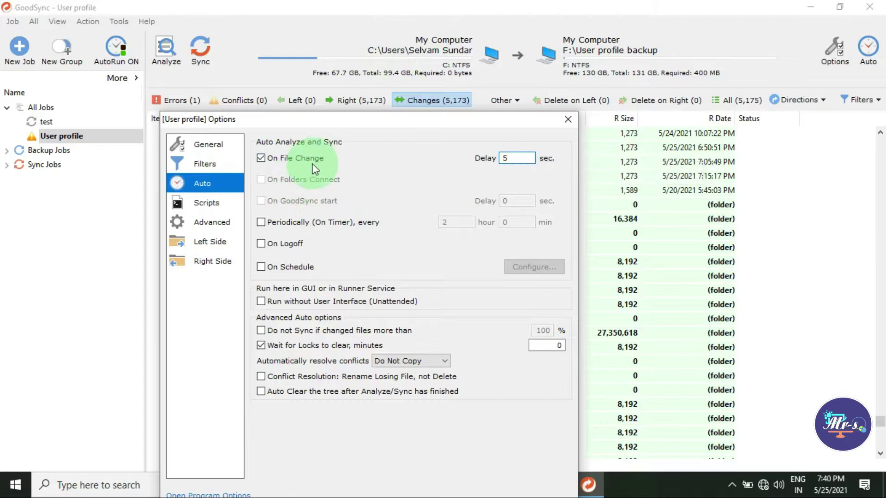
{"action": "left_click", "coordinate": [274, 157]}
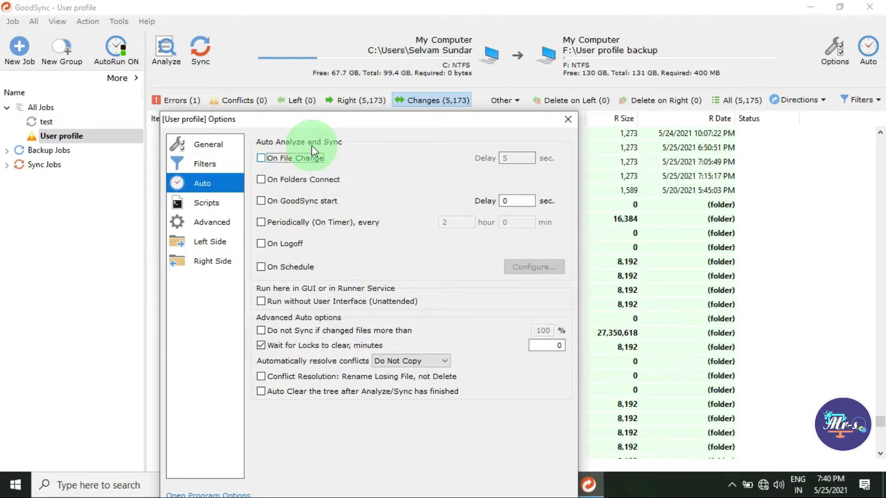
Try the On Folders Connect automatic trigger and switch it off again
{"action": "left_click_drag", "start_coordinate": [341, 122], "coordinate": [350, 65]}
{"action": "left_click", "coordinate": [301, 124]}
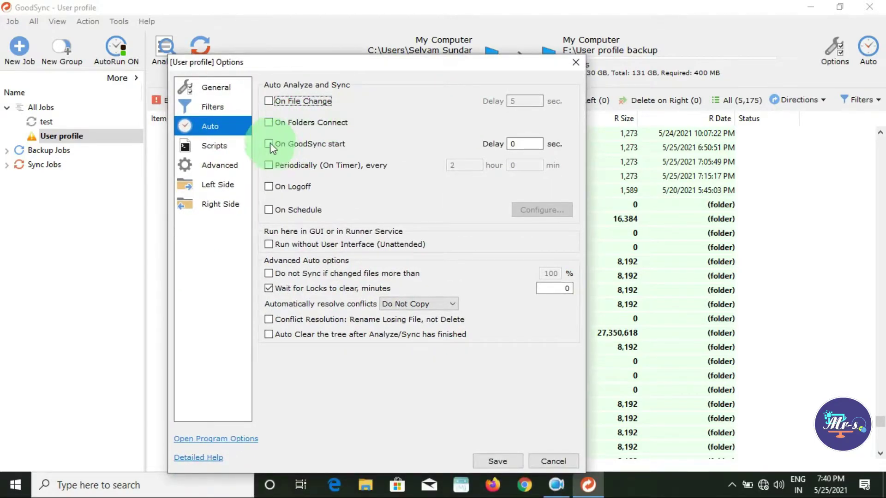
{"action": "left_click", "coordinate": [269, 123]}
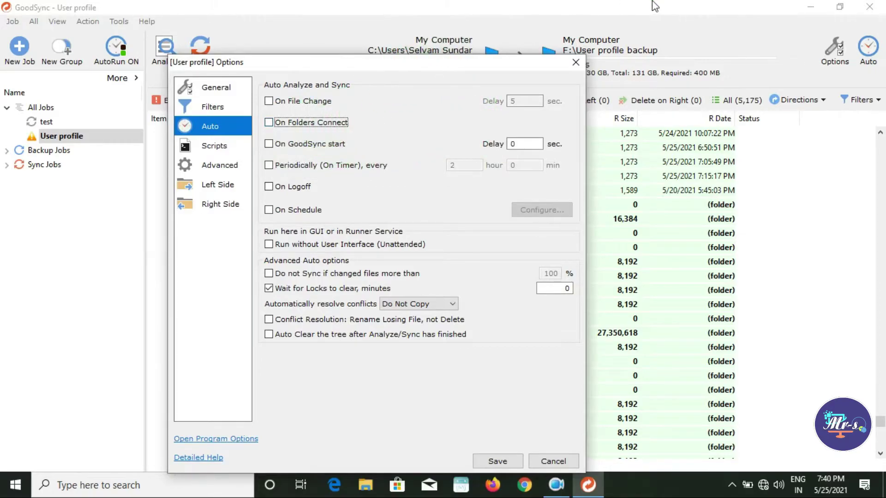
Try the On GoodSync start automatic trigger, check for GoodSync among the hidden tray programs, and switch the trigger off again
{"action": "left_click", "coordinate": [289, 145]}
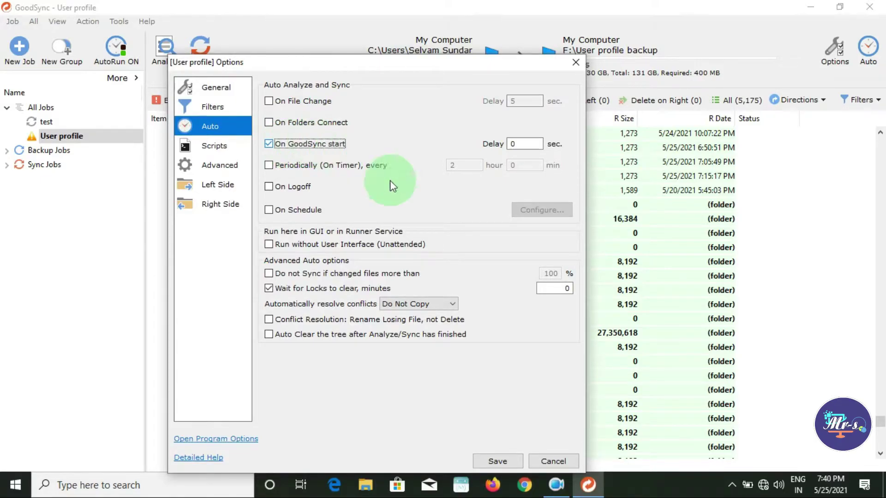
{"action": "left_click", "coordinate": [726, 483]}
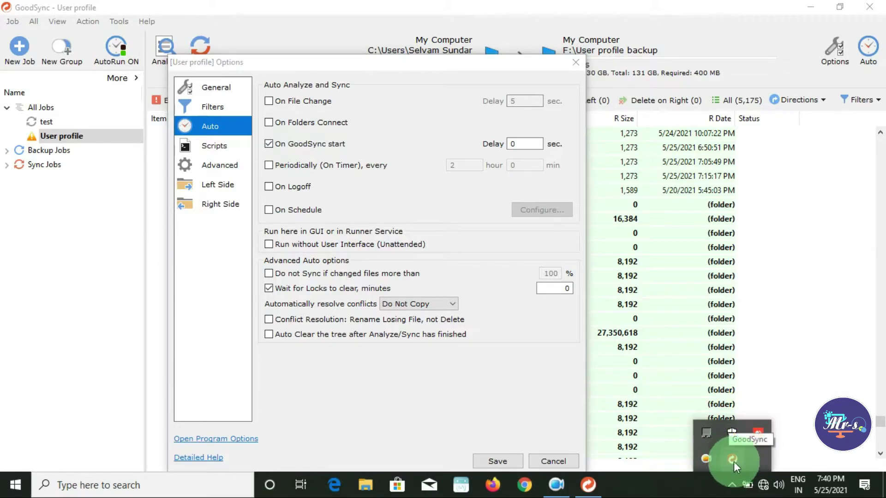
{"action": "left_click", "coordinate": [410, 411]}
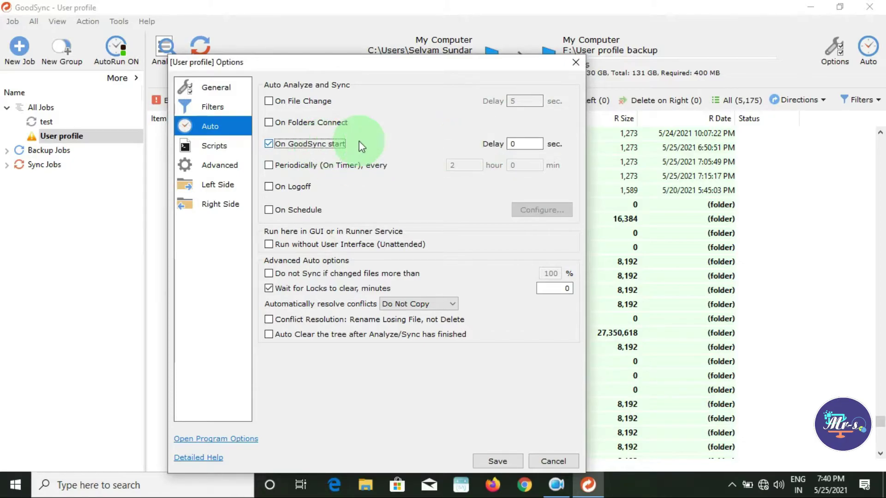
{"action": "double_click", "coordinate": [531, 144]}
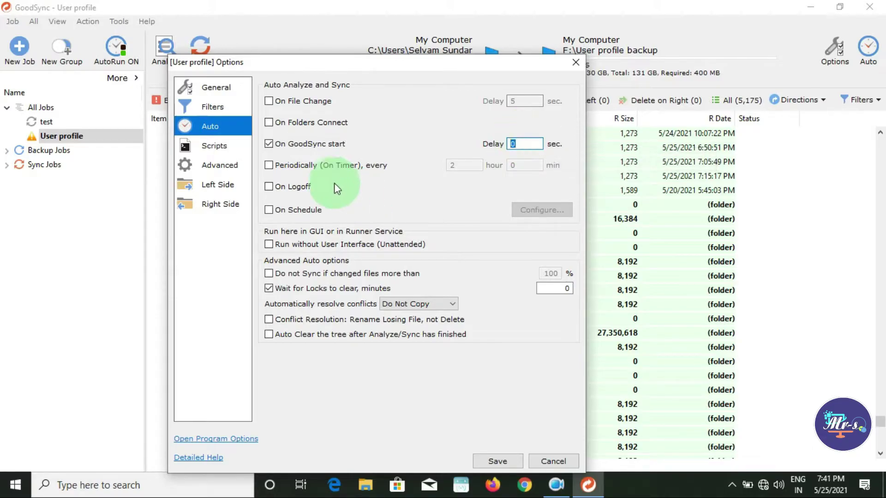
{"action": "left_click", "coordinate": [285, 144]}
Try the Periodically (On Timer) trigger with the hours left blank and an interval of 5 minutes
{"action": "left_click", "coordinate": [294, 165]}
{"action": "double_click", "coordinate": [461, 166]}
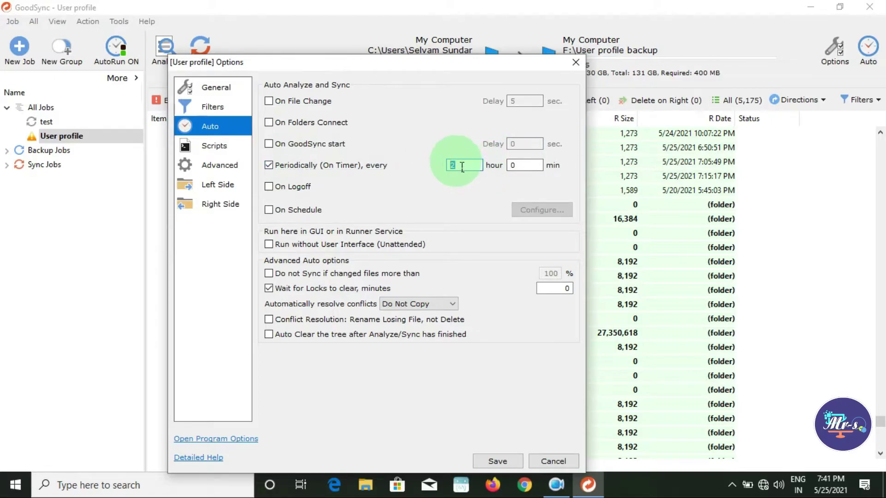
{"action": "key", "text": "BackSpace"}
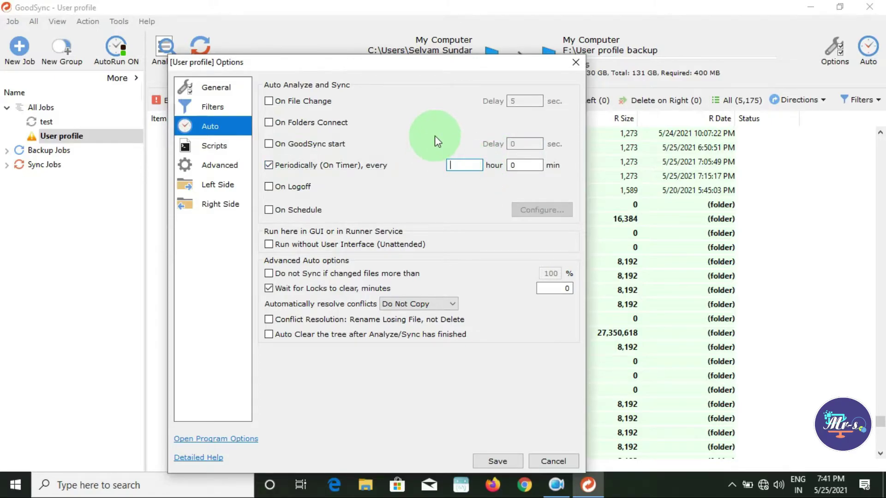
{"action": "left_click", "coordinate": [526, 166]}
{"action": "key", "text": "BackSpace"}
{"action": "type", "text": "5"}
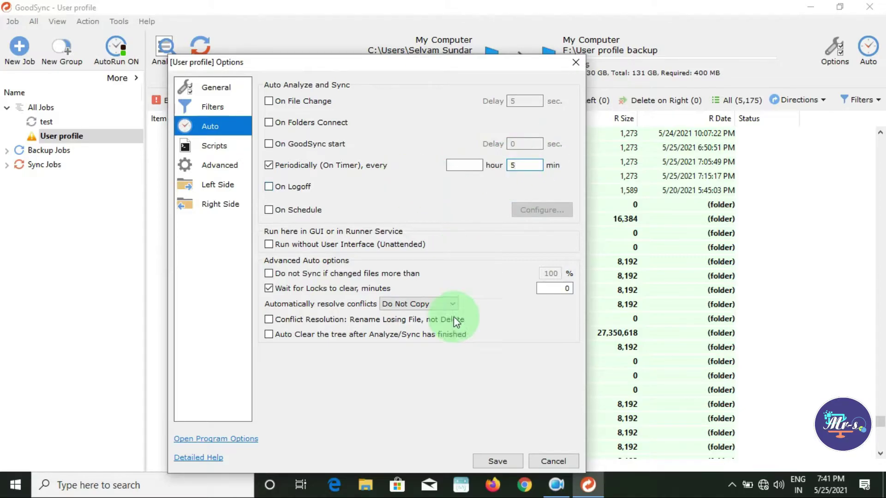
Try 10 minutes as the periodic timer's interval and clear the minutes value
{"action": "mouse_move", "coordinate": [437, 282]}
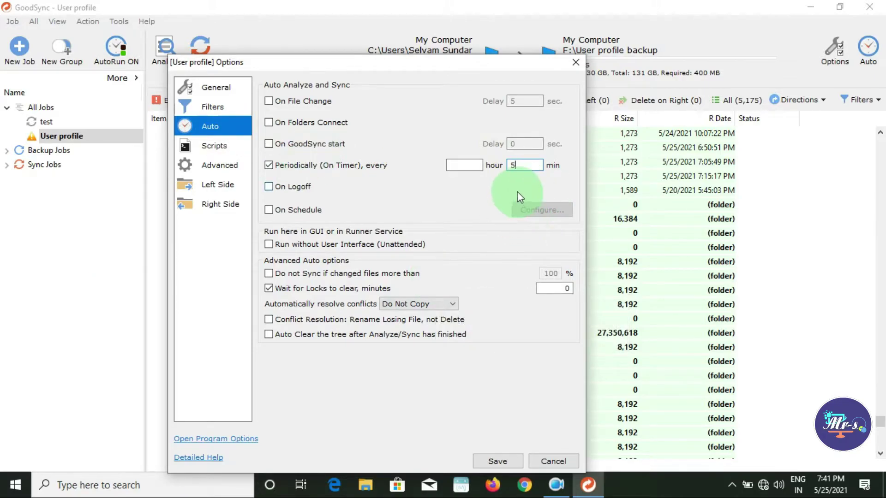
{"action": "mouse_move", "coordinate": [456, 187]}
{"action": "key", "text": "BackSpace"}
{"action": "type", "text": "10"}
{"action": "left_click", "coordinate": [510, 166]}
{"action": "left_click", "coordinate": [498, 149]}
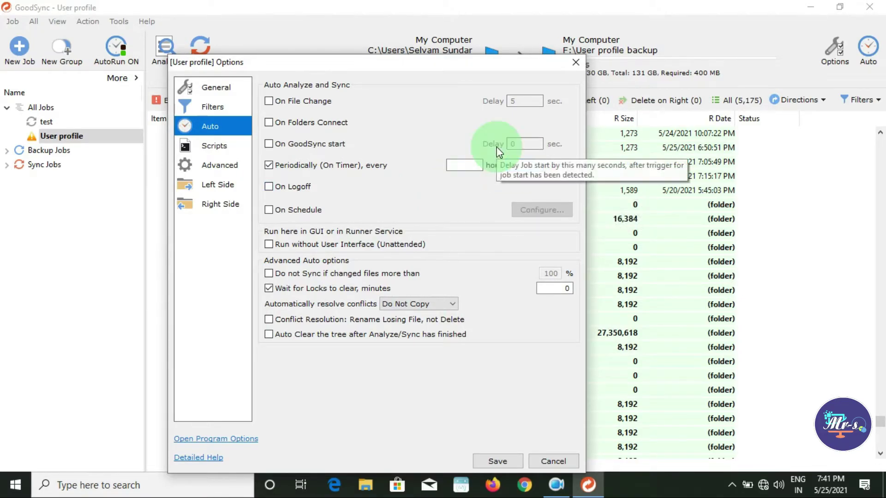
Try a periodic timer interval of 1 hour 00 minutes and clear both the hour and minute values
{"action": "left_click", "coordinate": [462, 166]}
{"action": "type", "text": "1"}
{"action": "left_click", "coordinate": [521, 165]}
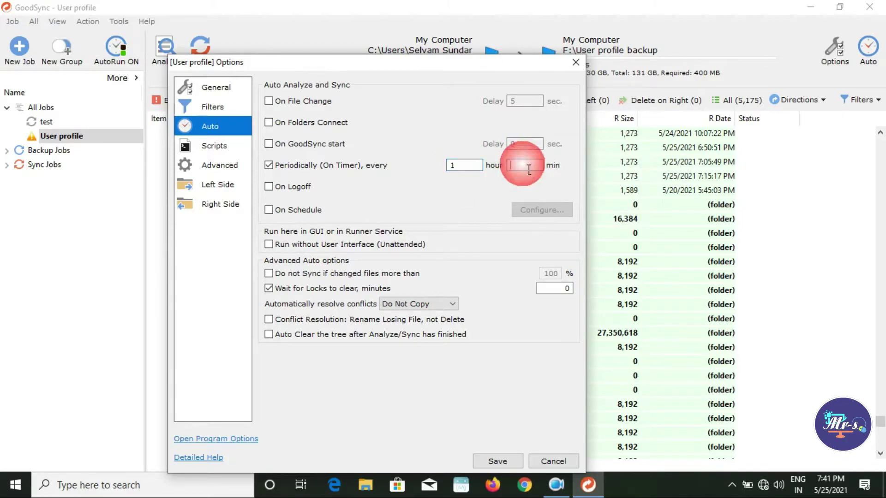
{"action": "type", "text": "00"}
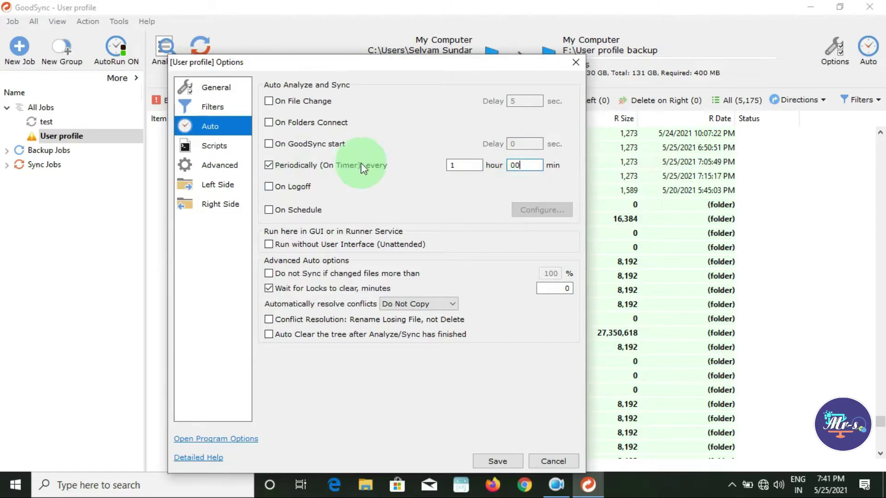
{"action": "left_click_drag", "start_coordinate": [479, 167], "coordinate": [441, 156]}
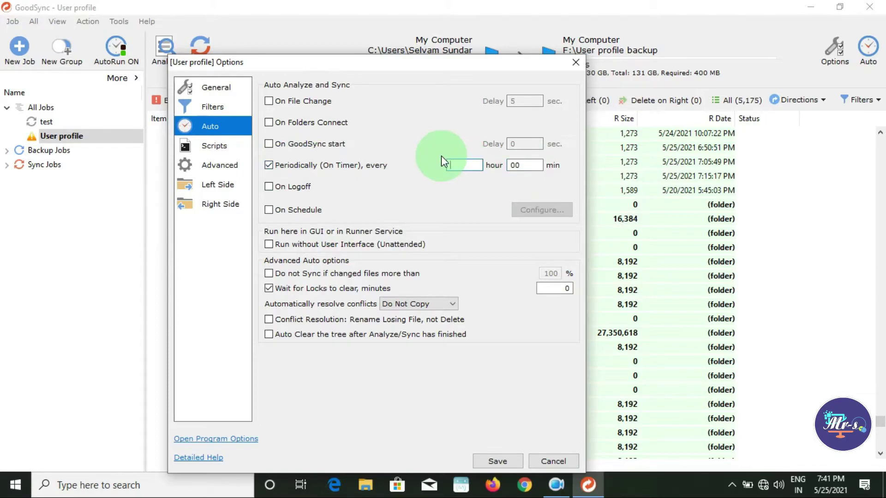
{"action": "left_click_drag", "start_coordinate": [524, 166], "coordinate": [467, 150]}
{"action": "key", "text": "BackSpace"}
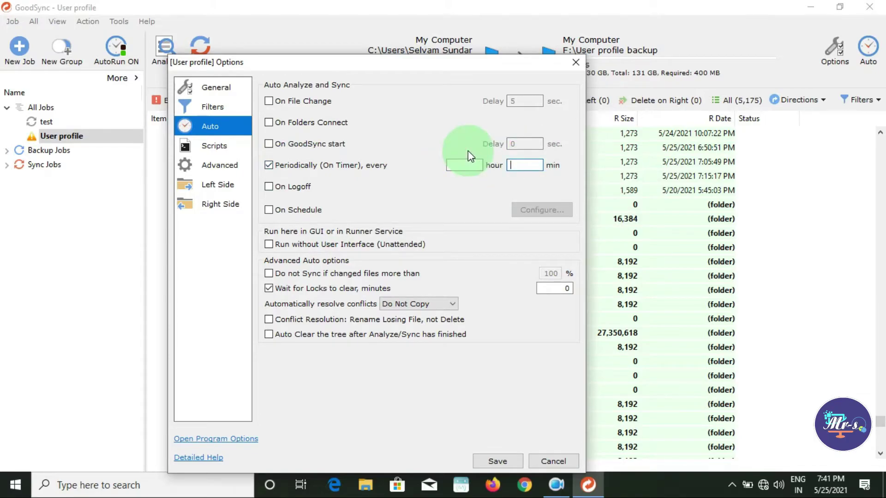
Try the On Logoff automatic trigger, and switch off both the periodic timer and the logoff trigger
{"action": "left_click", "coordinate": [293, 185]}
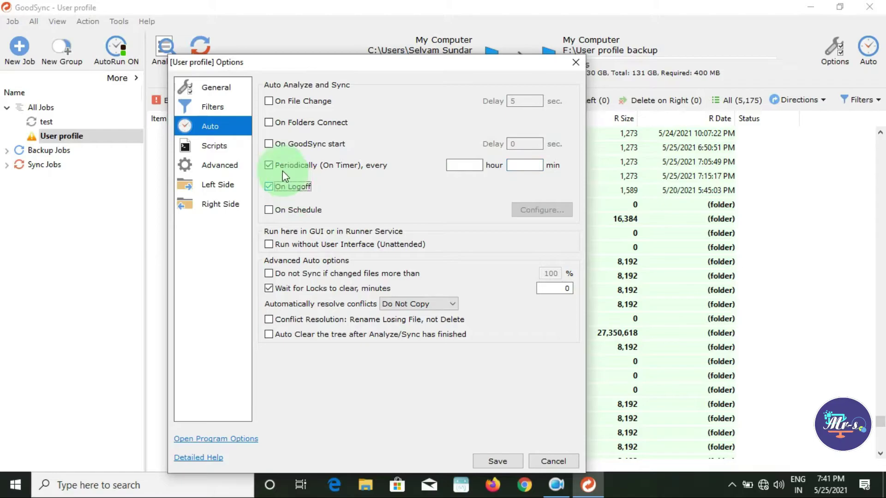
{"action": "left_click", "coordinate": [282, 169]}
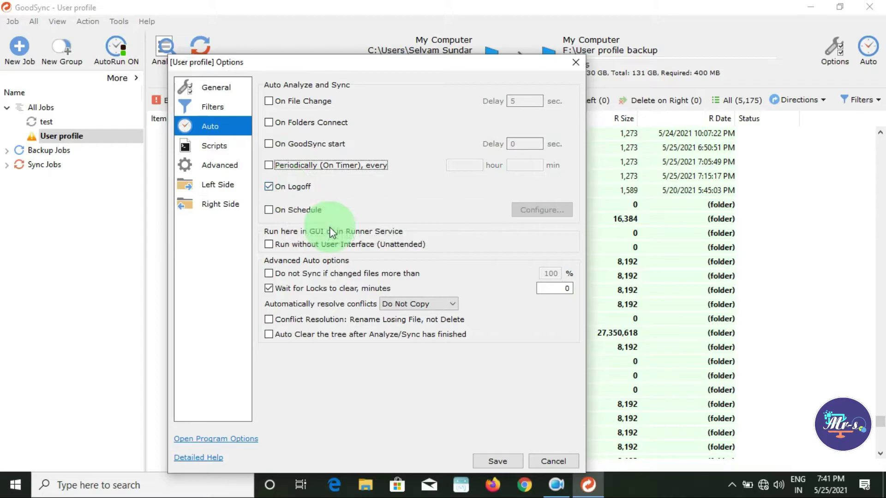
{"action": "left_click", "coordinate": [288, 188]}
Enable the On Schedule trigger, examine its minute, hour, day and month settings, and close the schedule without entering values
{"action": "left_click", "coordinate": [289, 209]}
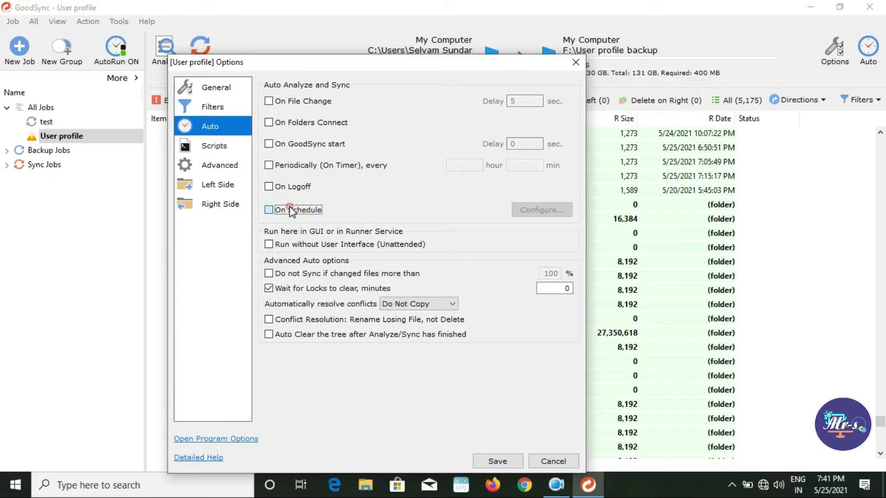
{"action": "left_click", "coordinate": [531, 210]}
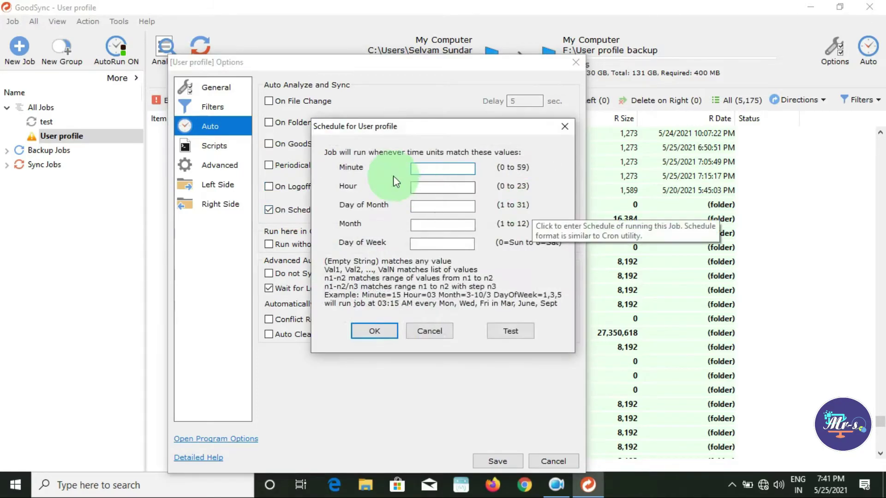
{"action": "left_click_drag", "start_coordinate": [393, 126], "coordinate": [354, 84]}
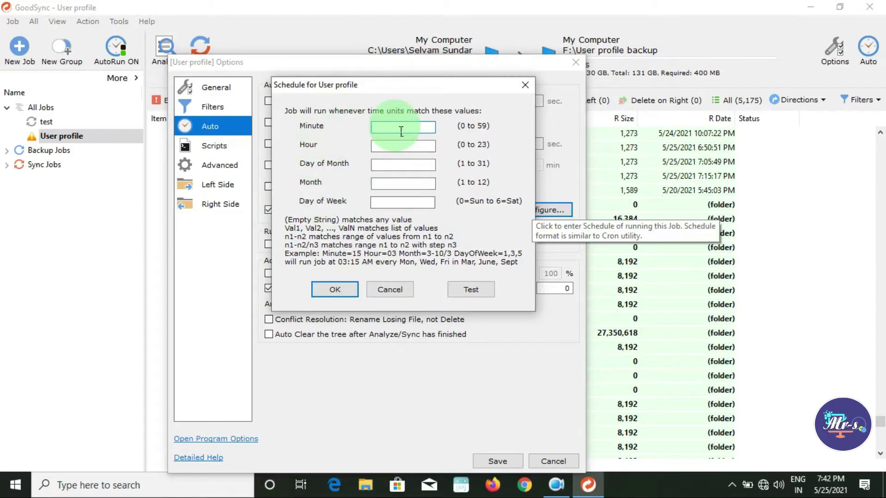
{"action": "left_click", "coordinate": [391, 147]}
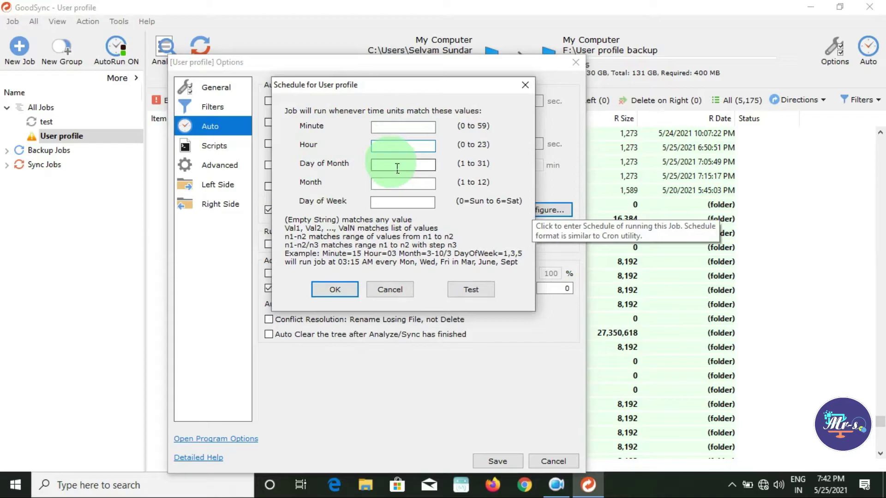
{"action": "left_click", "coordinate": [397, 170]}
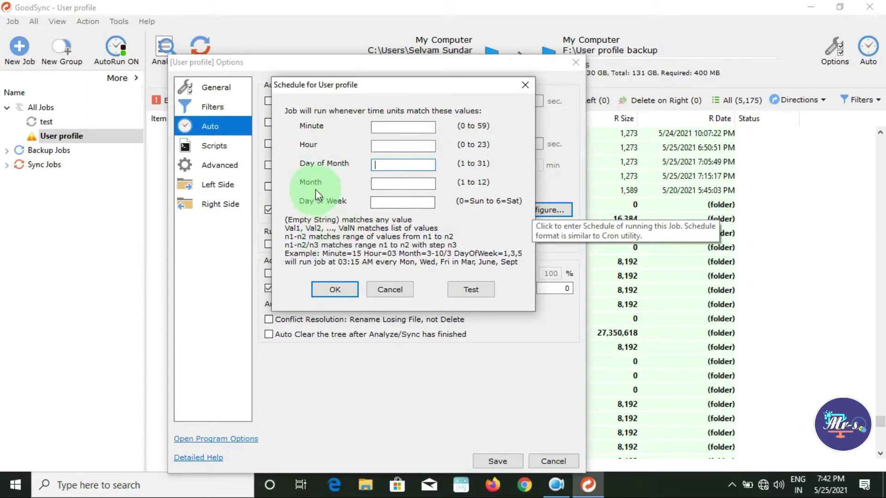
{"action": "left_click", "coordinate": [392, 190]}
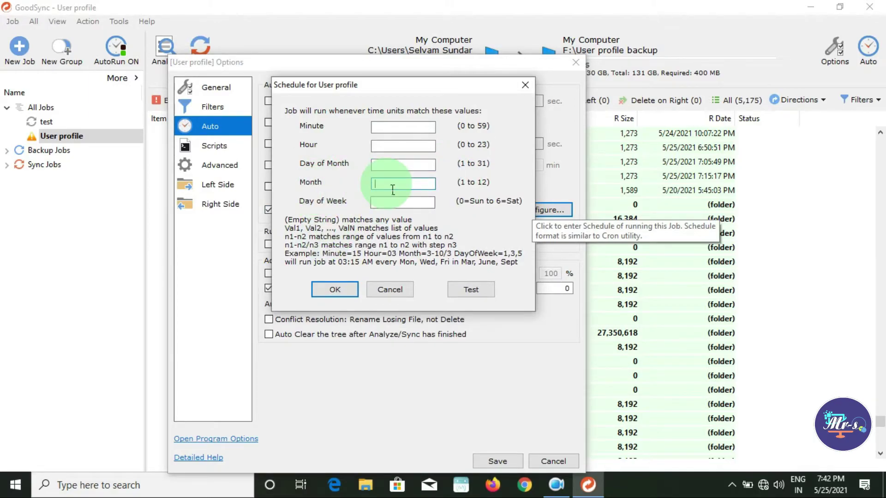
{"action": "left_click", "coordinate": [391, 207]}
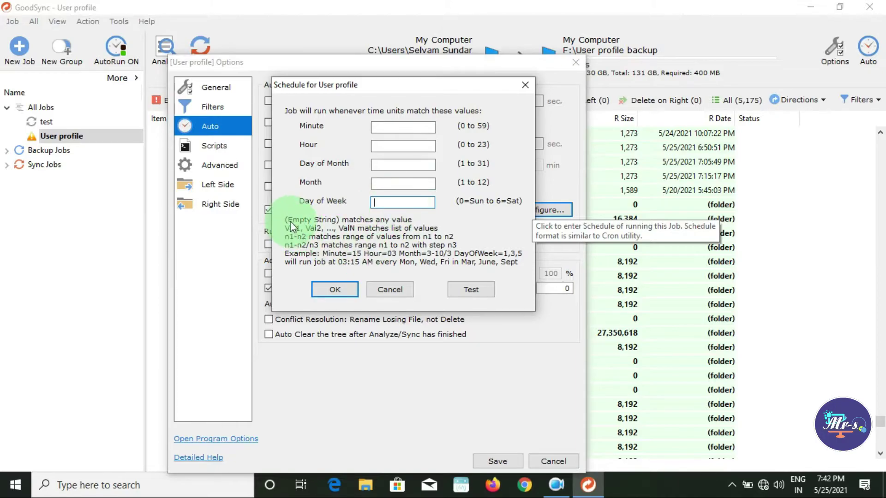
{"action": "left_click", "coordinate": [390, 289]}
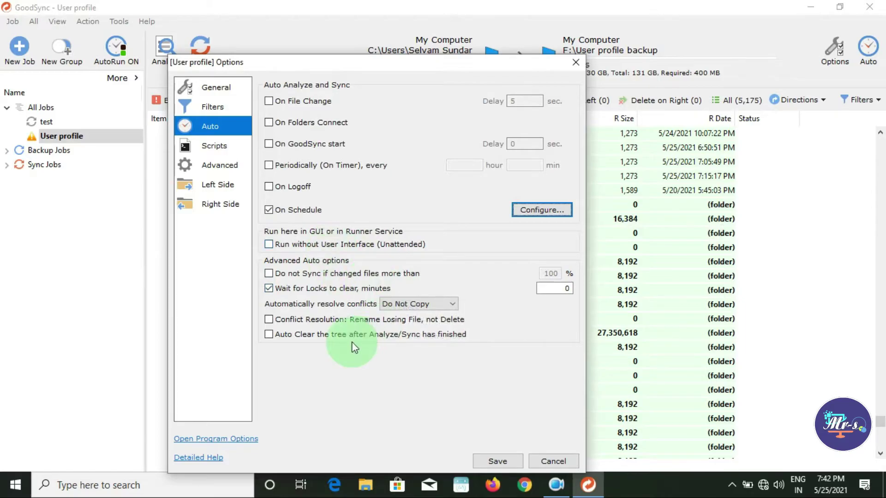
Examine the job's Scripts and Advanced options, trying Copy File Creation Time off and on again
{"action": "left_click", "coordinate": [213, 146]}
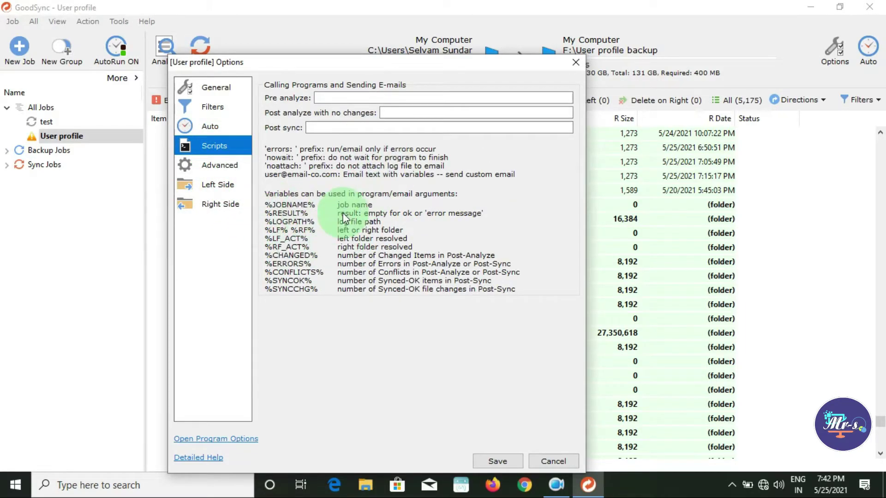
{"action": "left_click", "coordinate": [214, 172]}
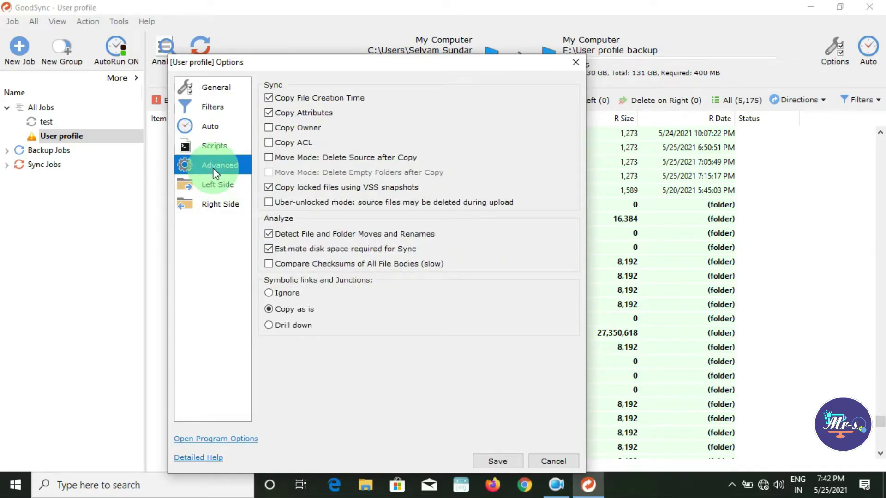
{"action": "left_click", "coordinate": [269, 98]}
{"action": "left_click", "coordinate": [325, 105]}
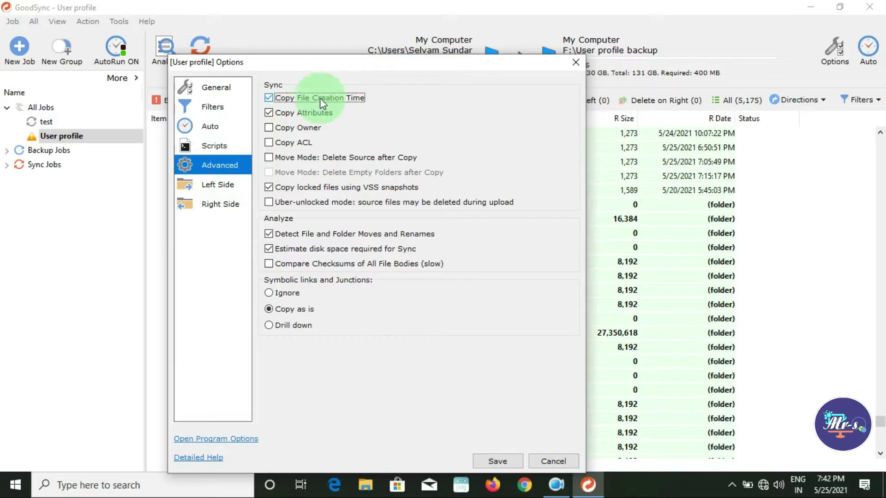
{"action": "left_click", "coordinate": [297, 100]}
{"action": "left_click", "coordinate": [313, 98]}
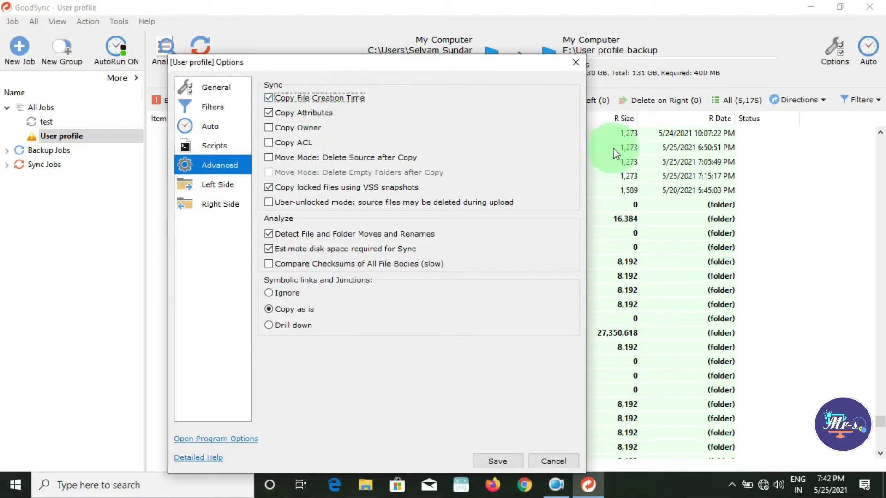
Uncover the file list to compare the dates on both sides, and turn off Copy File Creation Time
{"action": "left_click_drag", "start_coordinate": [475, 61], "coordinate": [409, 171]}
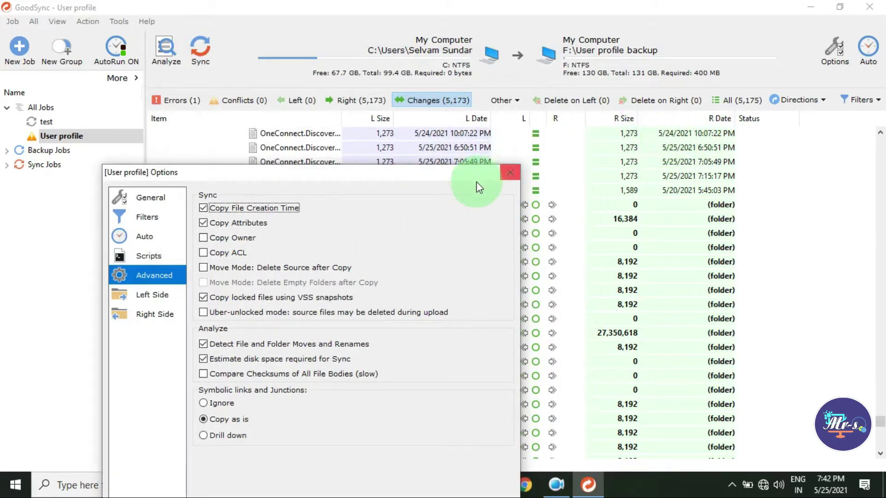
{"action": "left_click_drag", "start_coordinate": [447, 175], "coordinate": [502, 84]}
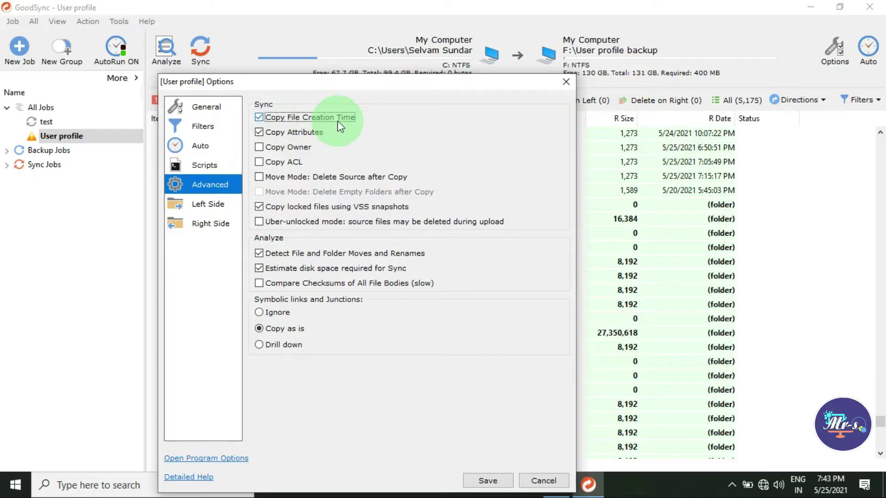
{"action": "left_click_drag", "start_coordinate": [380, 85], "coordinate": [360, 168]}
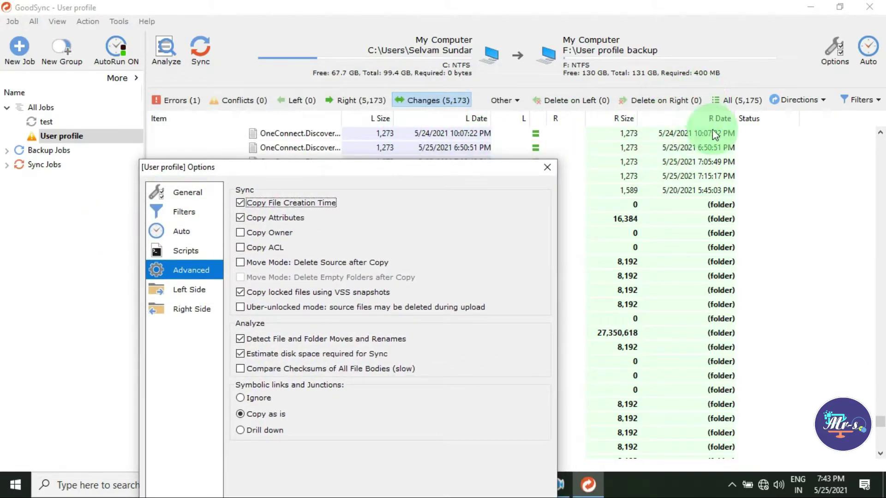
{"action": "left_click_drag", "start_coordinate": [491, 164], "coordinate": [538, 75]}
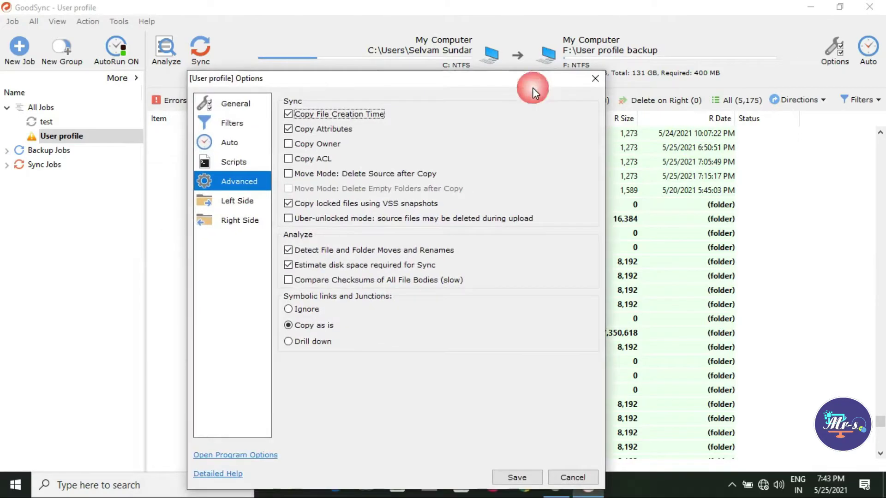
{"action": "left_click", "coordinate": [362, 116]}
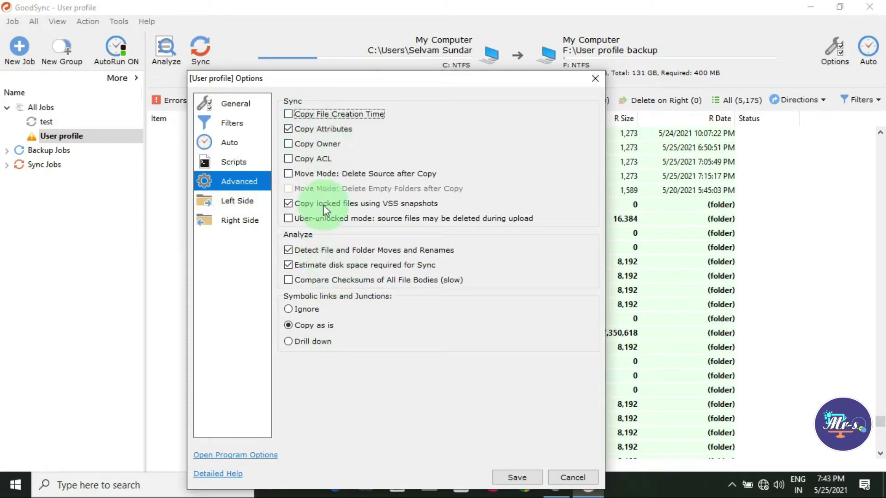
Examine the comparison, encryption and file system options for the job's Left Side and Right Side
{"action": "left_click", "coordinate": [256, 201]}
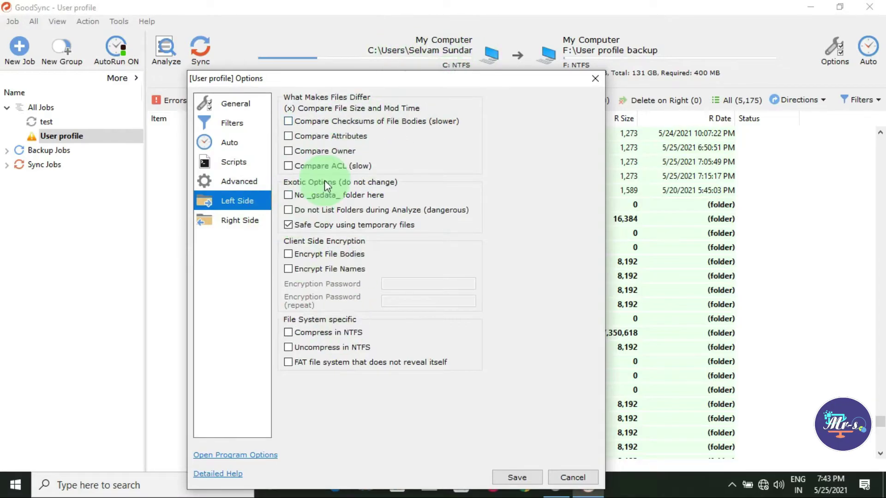
{"action": "mouse_move", "coordinate": [364, 142]}
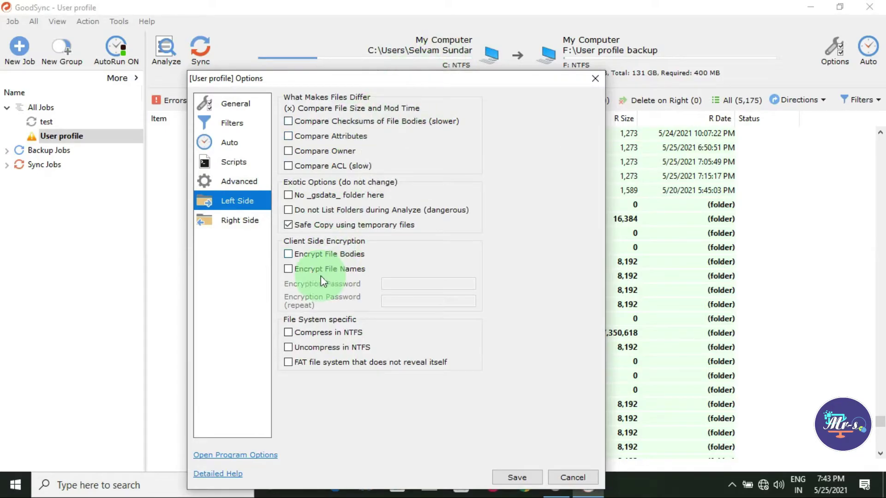
{"action": "left_click", "coordinate": [240, 220]}
{"action": "left_click", "coordinate": [239, 206]}
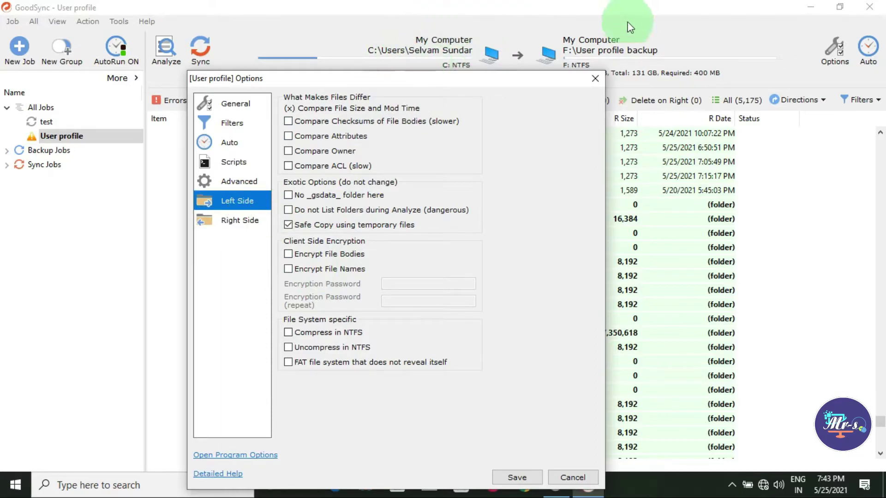
Examine the Right Side's file system settings, particularly Compress in NTFS, and move the job options window higher
{"action": "left_click", "coordinate": [247, 218]}
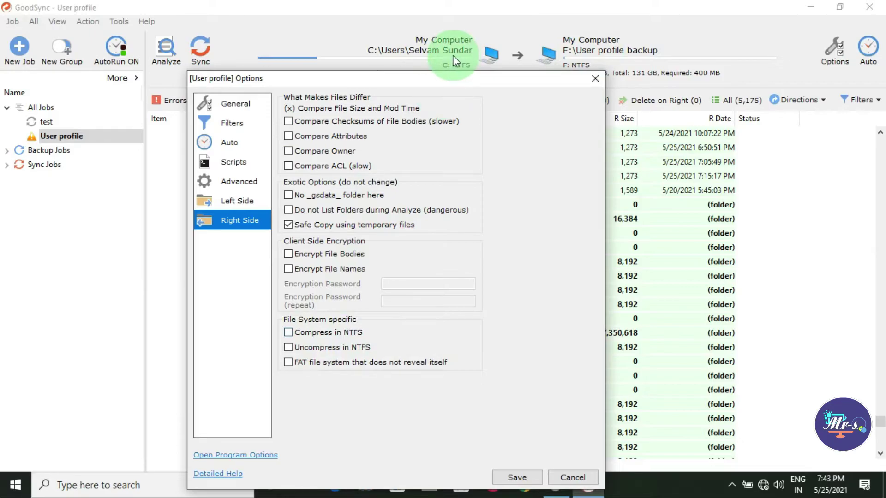
{"action": "left_click", "coordinate": [326, 336]}
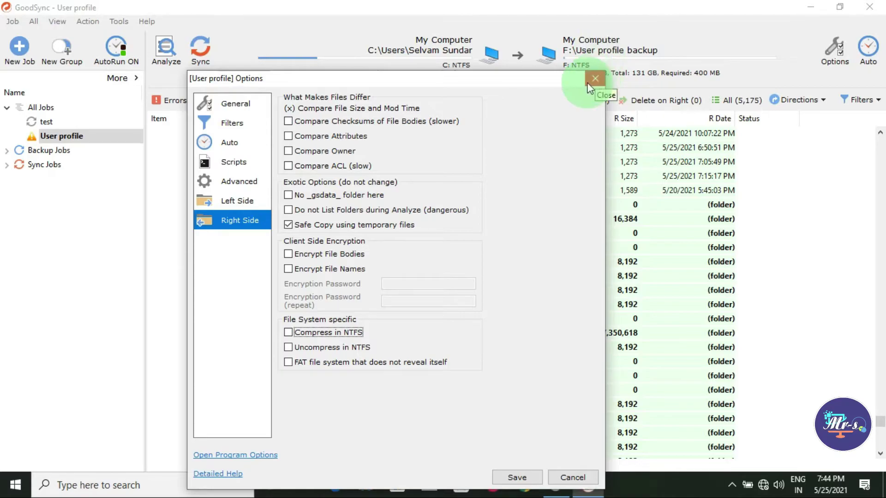
{"action": "left_click_drag", "start_coordinate": [514, 82], "coordinate": [522, 50]}
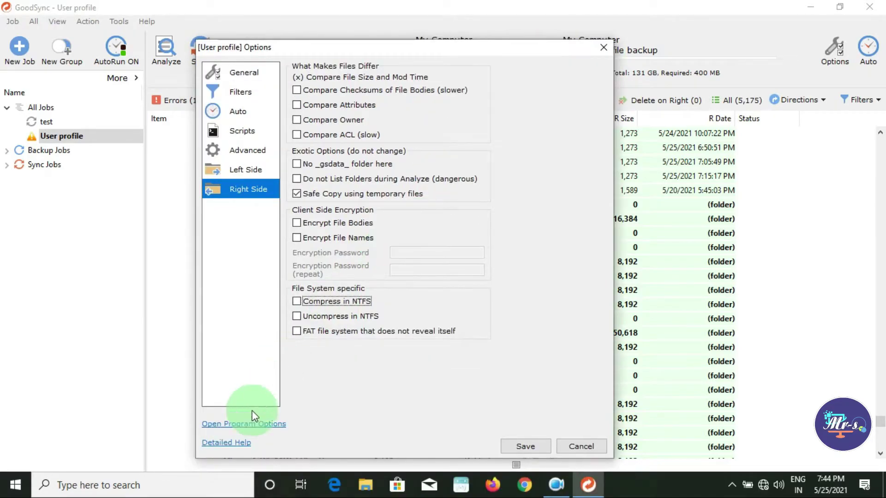
Open the program options and examine the Windows Integration settings, checking the GoodSync tray icon and Start GoodSync when Windows starts
{"action": "left_click", "coordinate": [244, 425]}
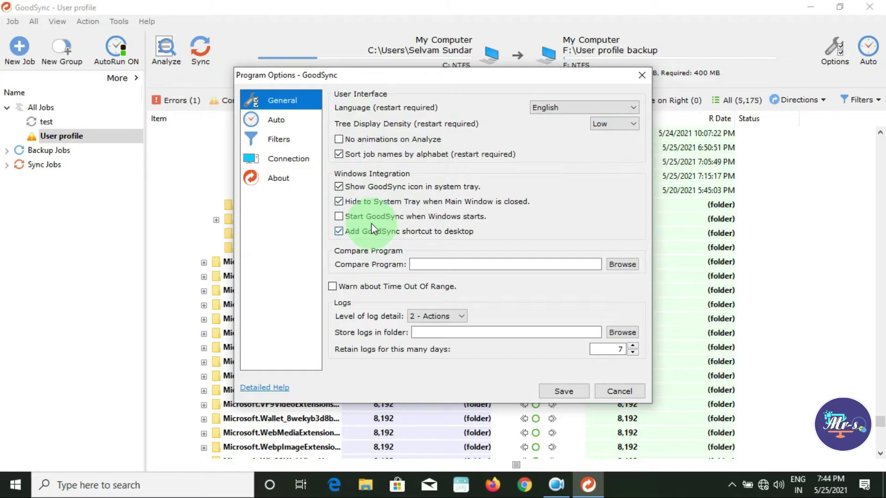
{"action": "mouse_move", "coordinate": [374, 225]}
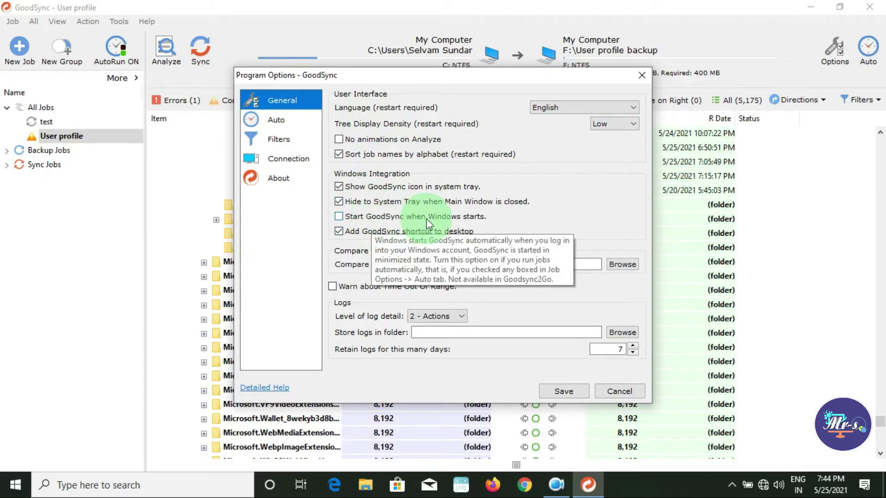
{"action": "left_click", "coordinate": [731, 486]}
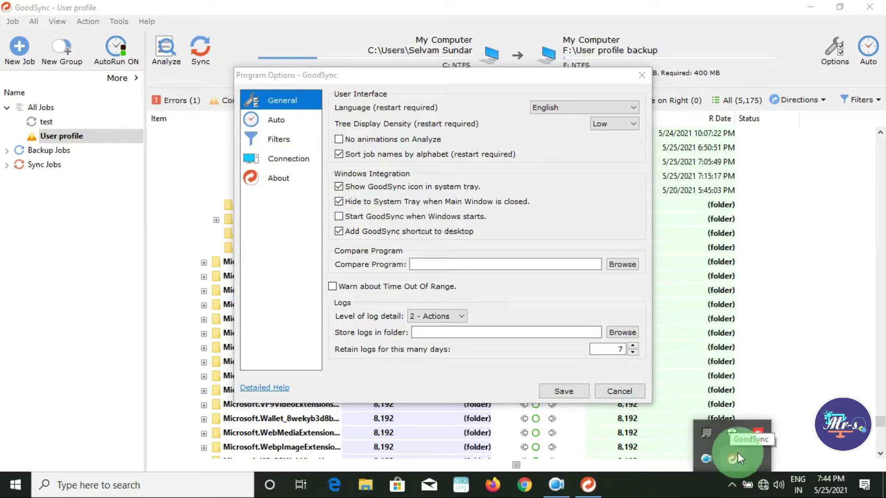
{"action": "left_click", "coordinate": [392, 217]}
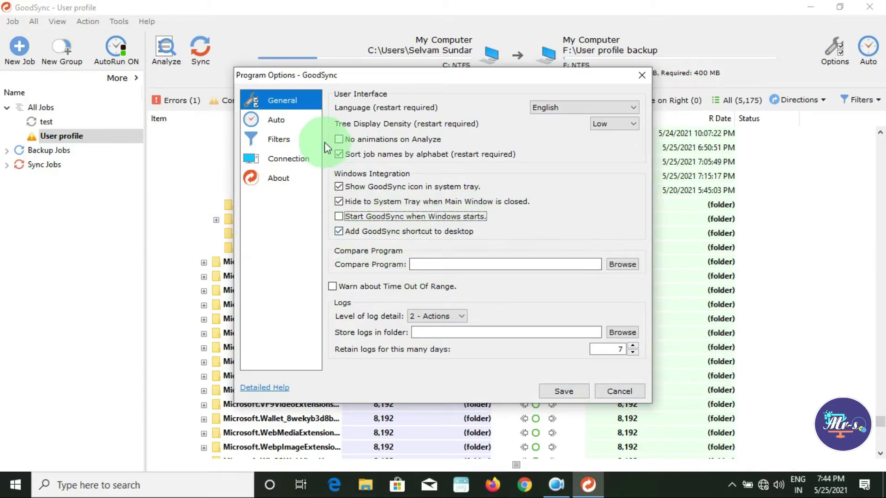
Examine the program's Auto, Filters, Connection and About pages, including the registered account details, and close the options without saving
{"action": "left_click", "coordinate": [295, 120]}
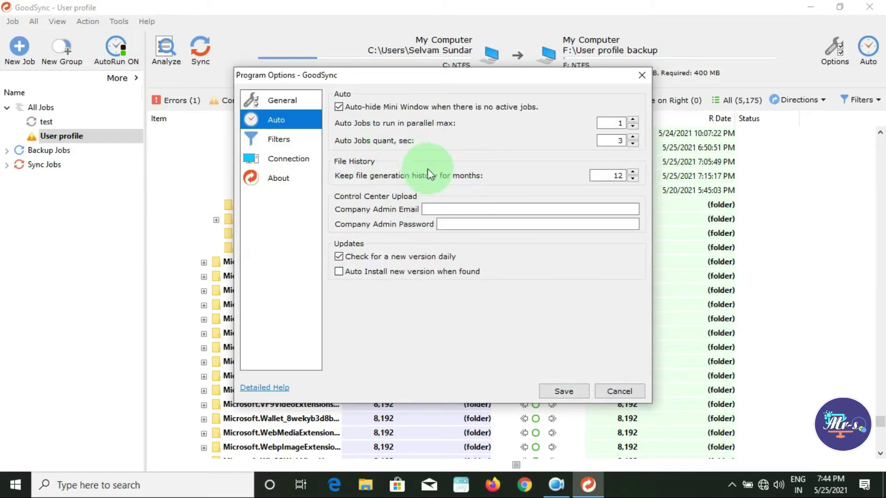
{"action": "left_click", "coordinate": [298, 138]}
{"action": "left_click", "coordinate": [300, 160]}
{"action": "left_click", "coordinate": [295, 178]}
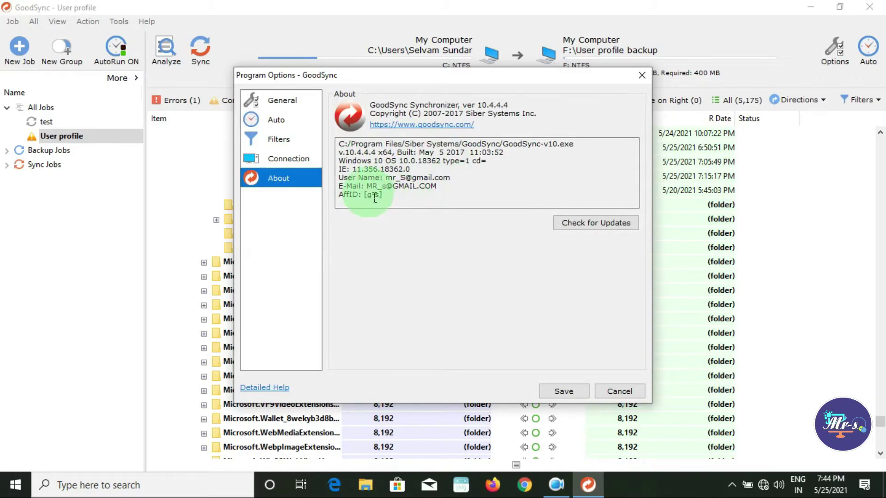
{"action": "left_click_drag", "start_coordinate": [367, 186], "coordinate": [423, 178]}
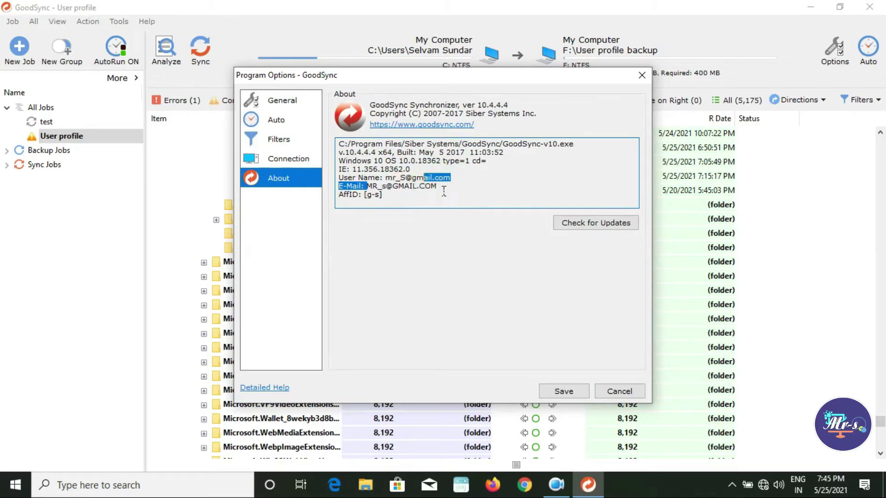
{"action": "left_click", "coordinate": [449, 185]}
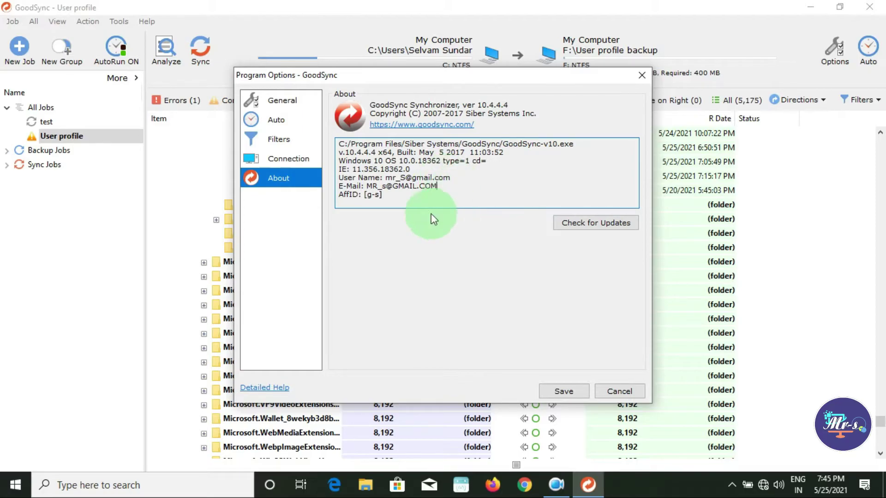
{"action": "left_click", "coordinate": [616, 390]}
Create a new one-way Backup job named Photos
{"action": "left_click", "coordinate": [65, 125]}
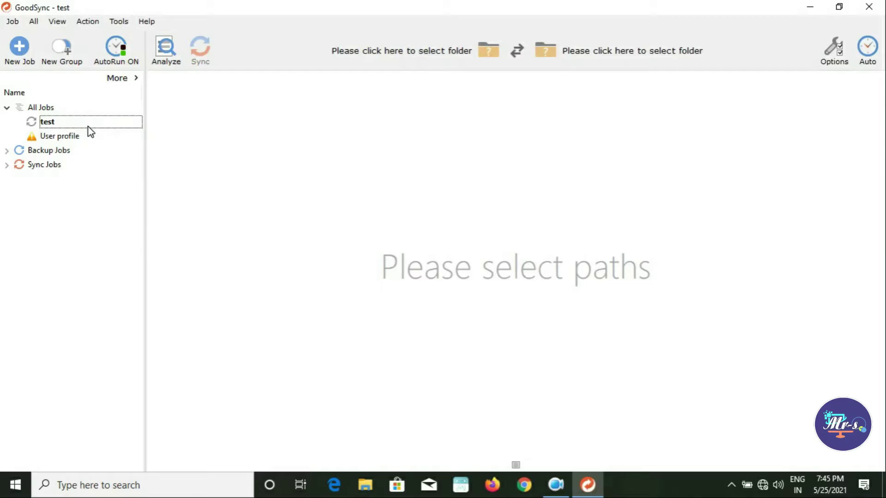
{"action": "left_click", "coordinate": [88, 134]}
{"action": "left_click", "coordinate": [24, 51]}
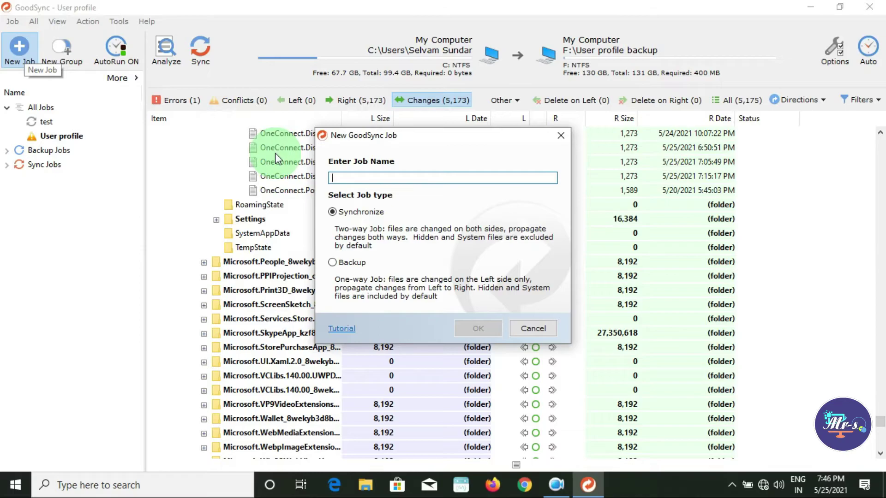
{"action": "type", "text": "Photos"}
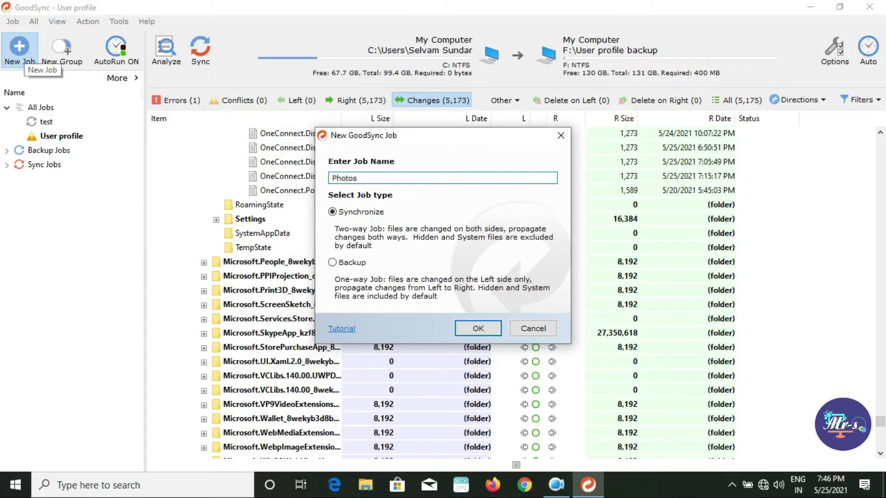
{"action": "left_click", "coordinate": [352, 265]}
{"action": "left_click", "coordinate": [486, 331]}
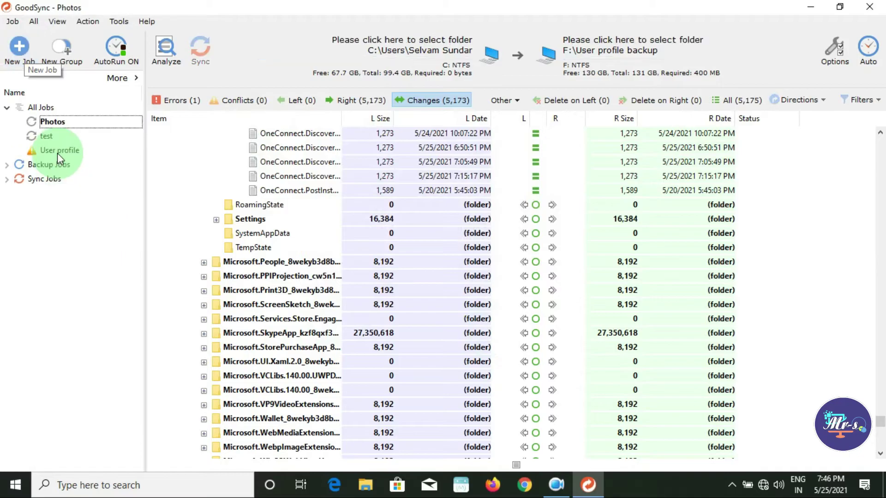
Open the left folder selection for the Photos job and maximize it to examine the available storage locations
{"action": "left_click", "coordinate": [55, 122]}
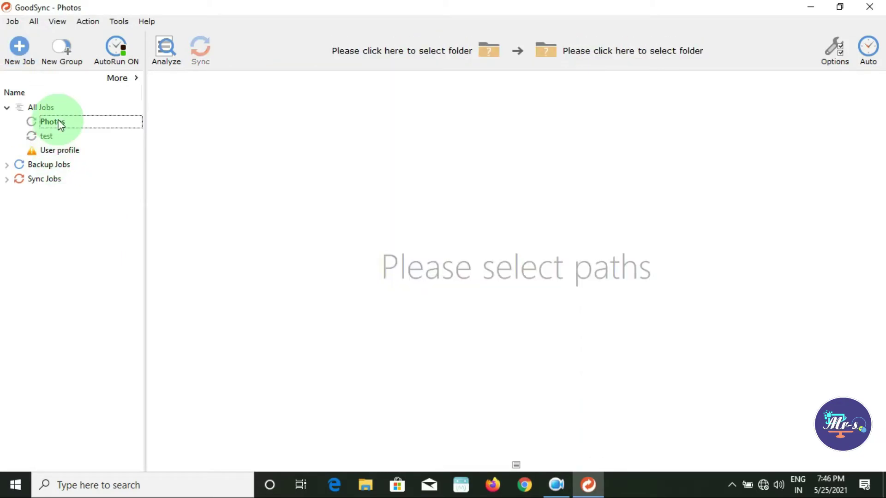
{"action": "left_click", "coordinate": [420, 54]}
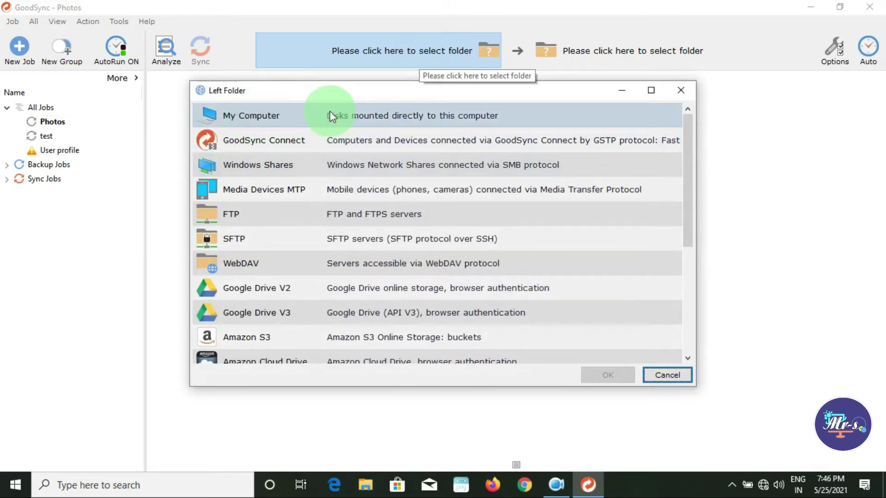
{"action": "left_click", "coordinate": [646, 90]}
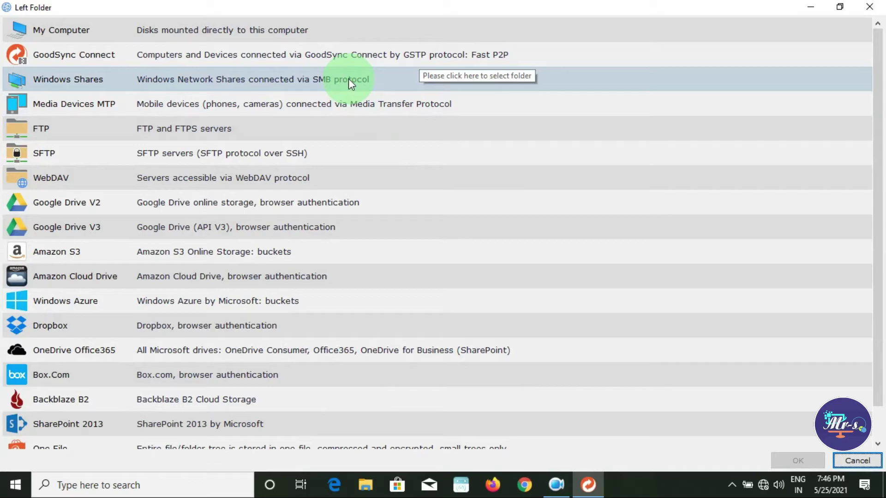
Try entering a network path under Windows Shares as the left folder and return to the storage location list
{"action": "left_click", "coordinate": [348, 80]}
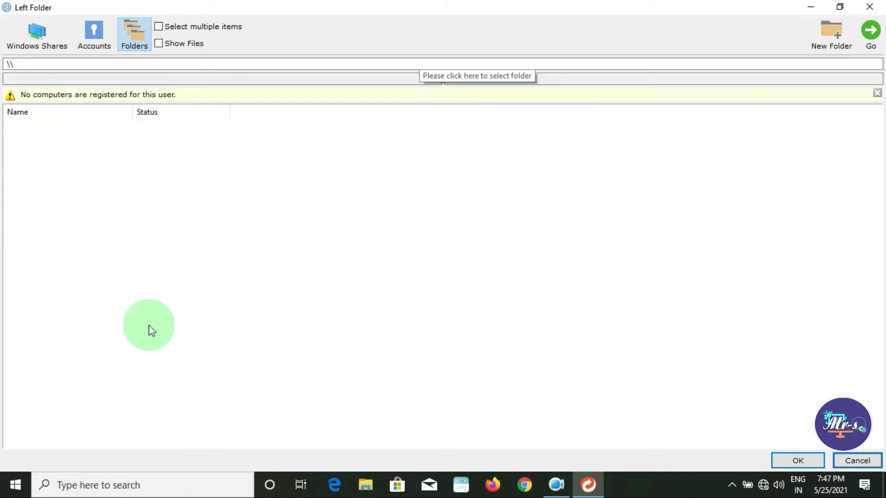
{"action": "left_click", "coordinate": [155, 68]}
{"action": "type", "text": "1"}
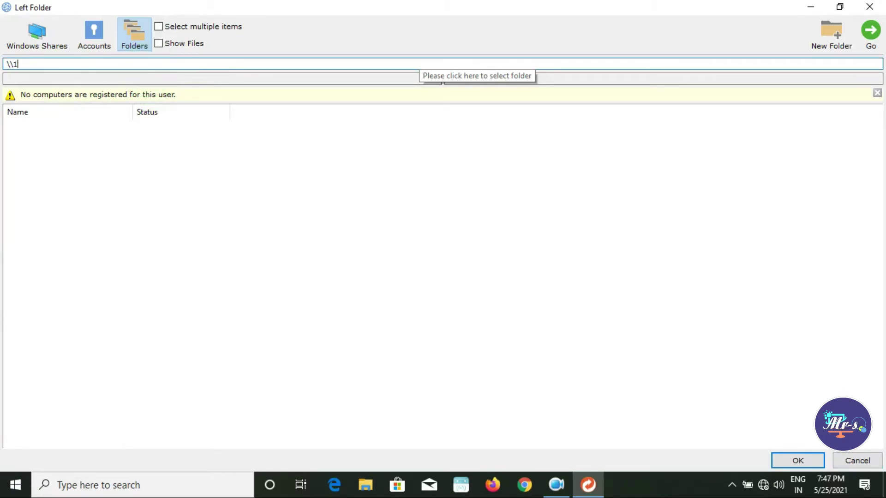
{"action": "left_click", "coordinate": [36, 33]}
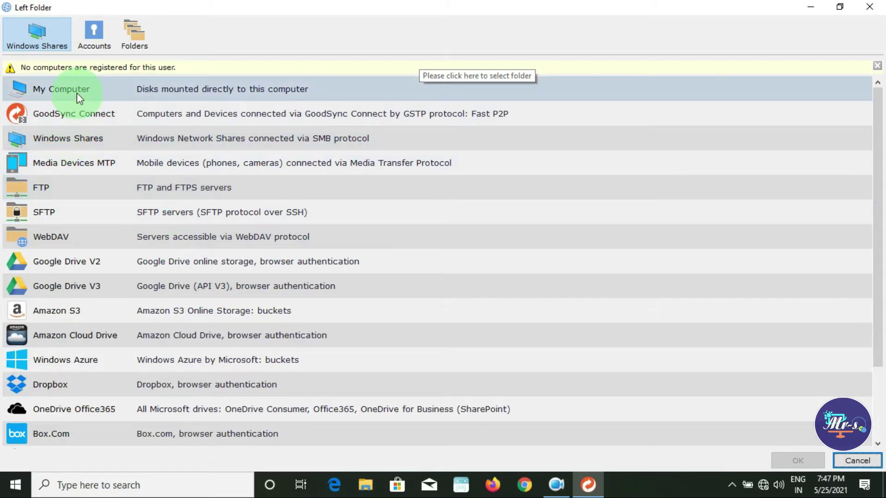
Set the Photos job's left folder to D:\All photos\bg photo on My Computer
{"action": "left_click", "coordinate": [77, 92]}
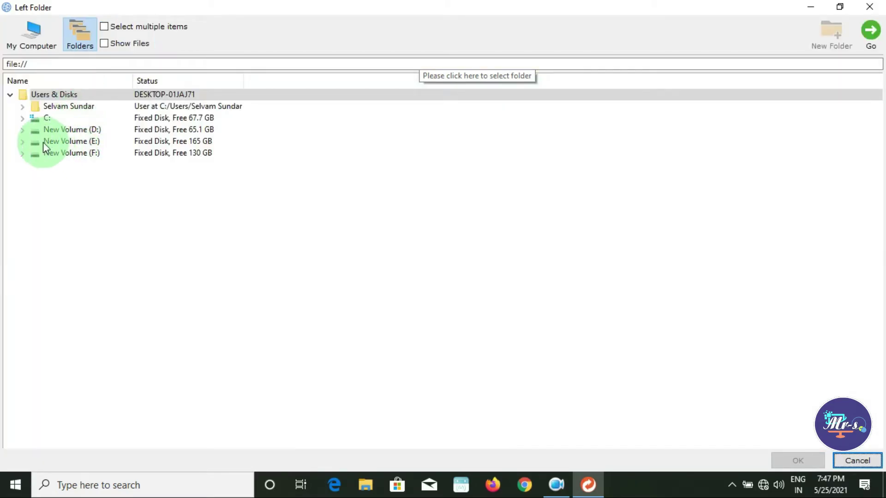
{"action": "left_click", "coordinate": [23, 145]}
{"action": "left_click", "coordinate": [23, 145]}
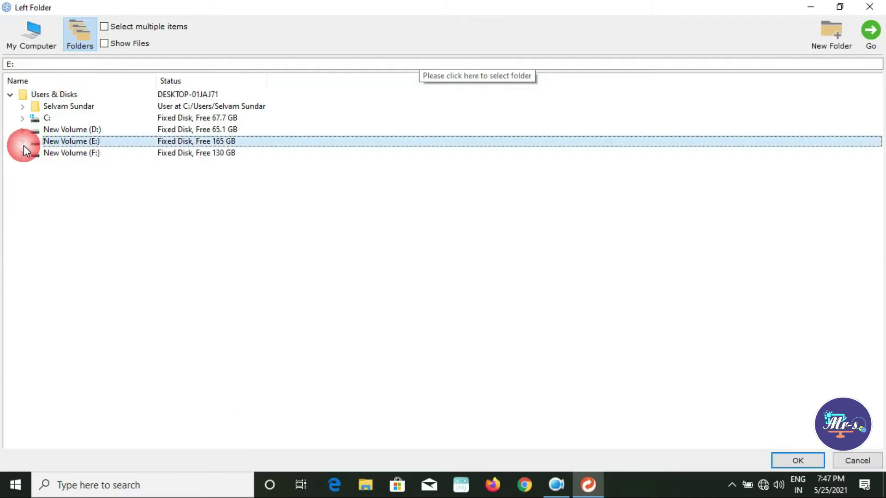
{"action": "left_click", "coordinate": [21, 130]}
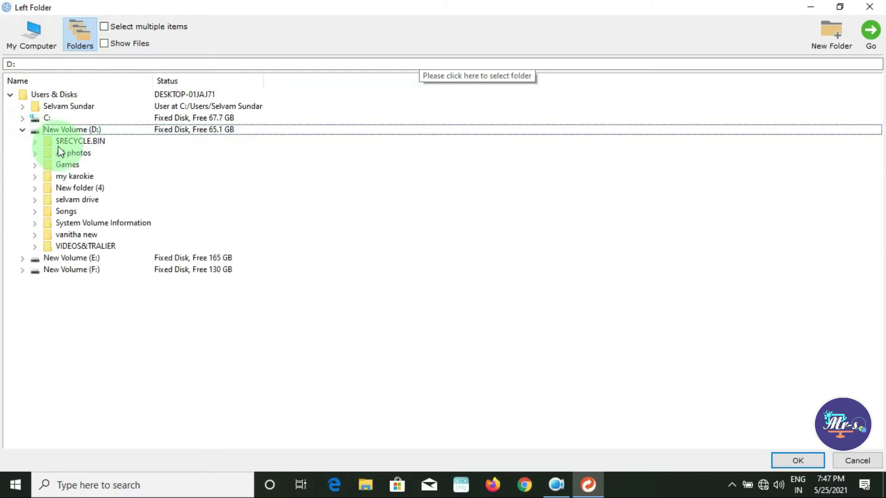
{"action": "left_click", "coordinate": [33, 155]}
{"action": "left_click", "coordinate": [33, 156]}
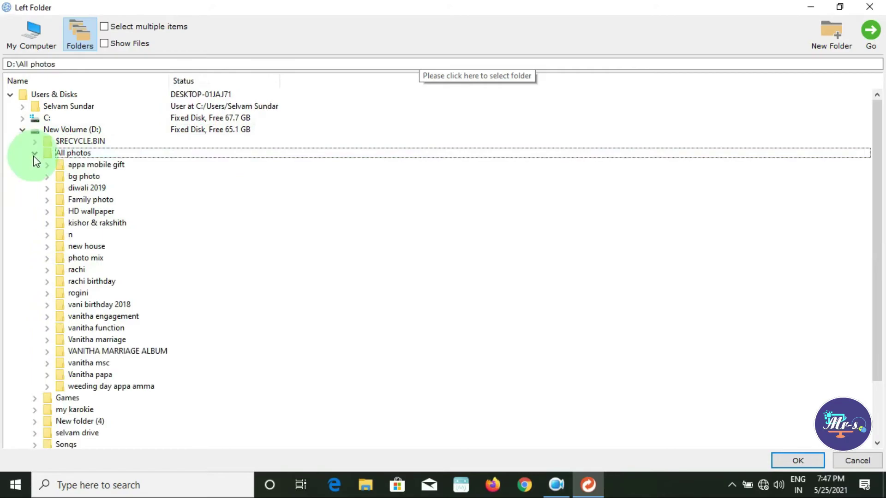
{"action": "left_click", "coordinate": [73, 179]}
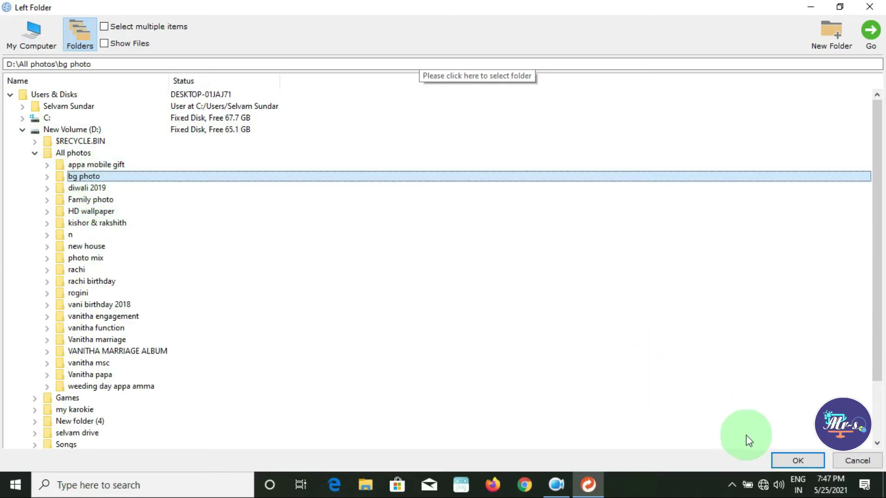
{"action": "left_click", "coordinate": [791, 460]}
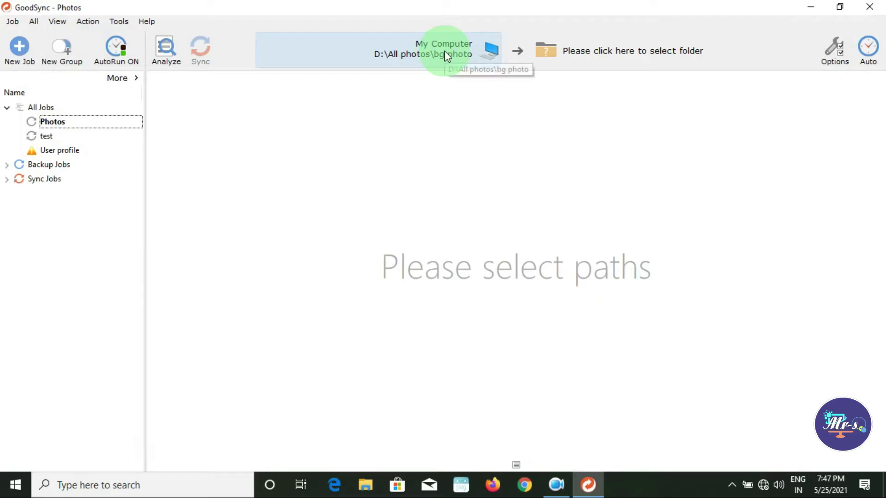
Create a folder named Photos backup on the F: drive and set it as the Photos job's right folder
{"action": "left_click", "coordinate": [578, 45]}
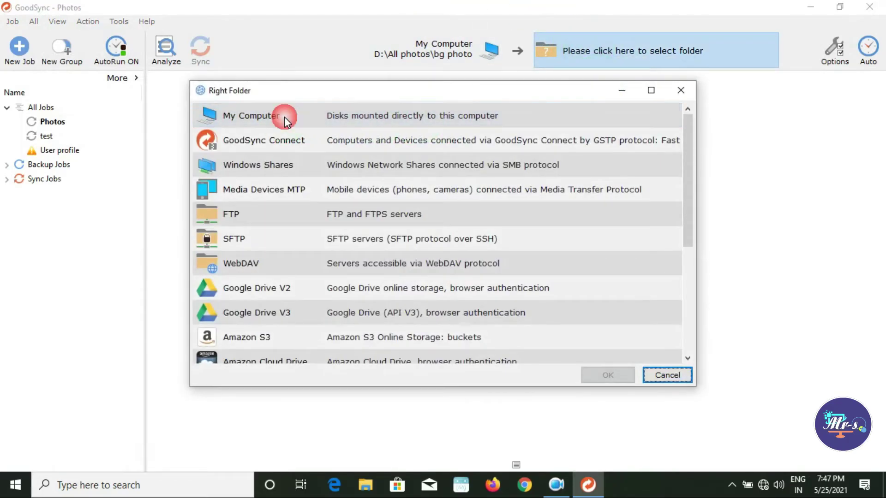
{"action": "double_click", "coordinate": [284, 117]}
{"action": "left_click", "coordinate": [238, 241]}
{"action": "left_click", "coordinate": [238, 241]}
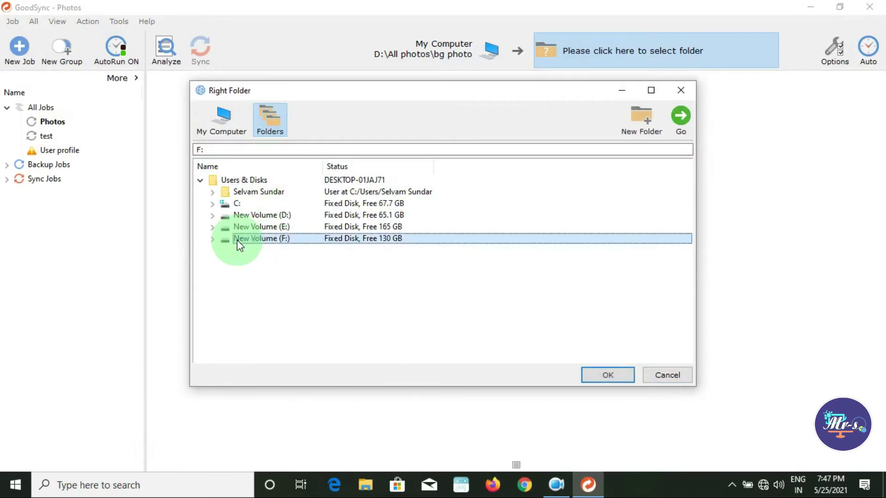
{"action": "left_click", "coordinate": [213, 239]}
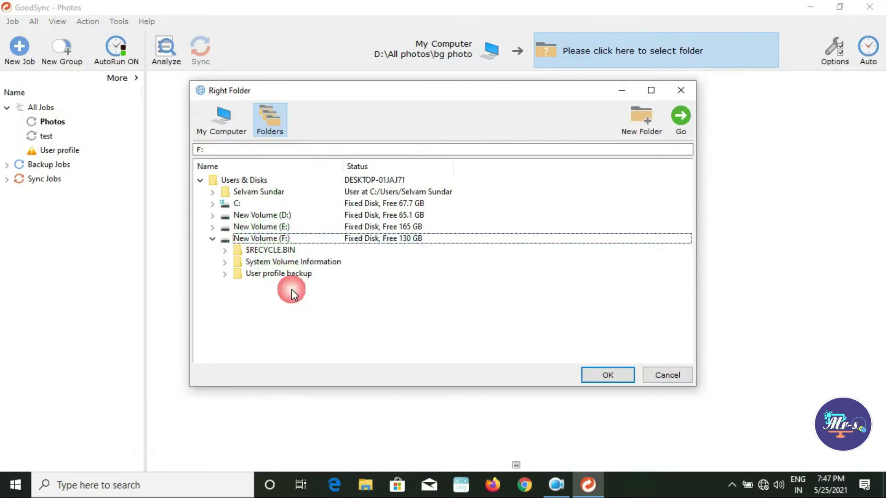
{"action": "left_click", "coordinate": [646, 121]}
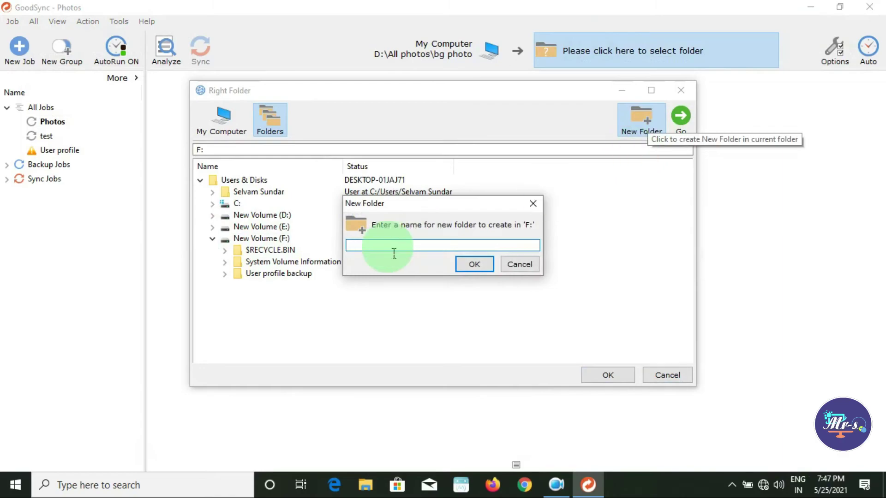
{"action": "type", "text": "Photos backup"}
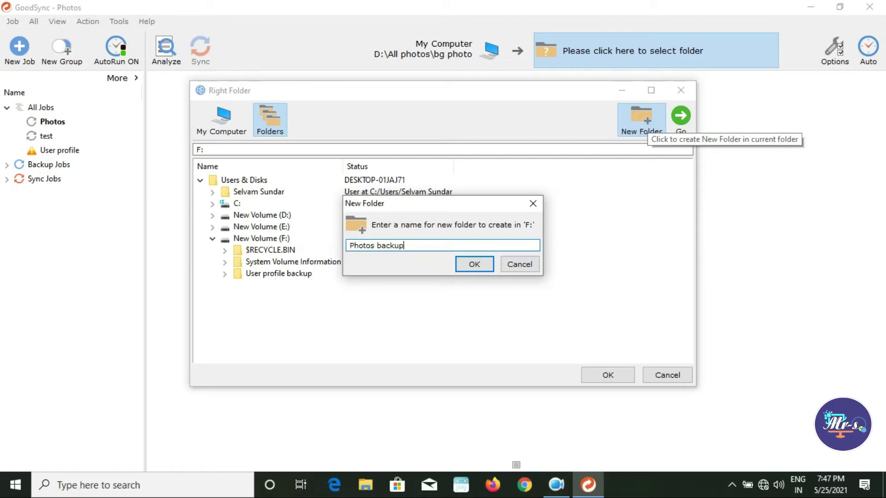
{"action": "left_click", "coordinate": [470, 264]}
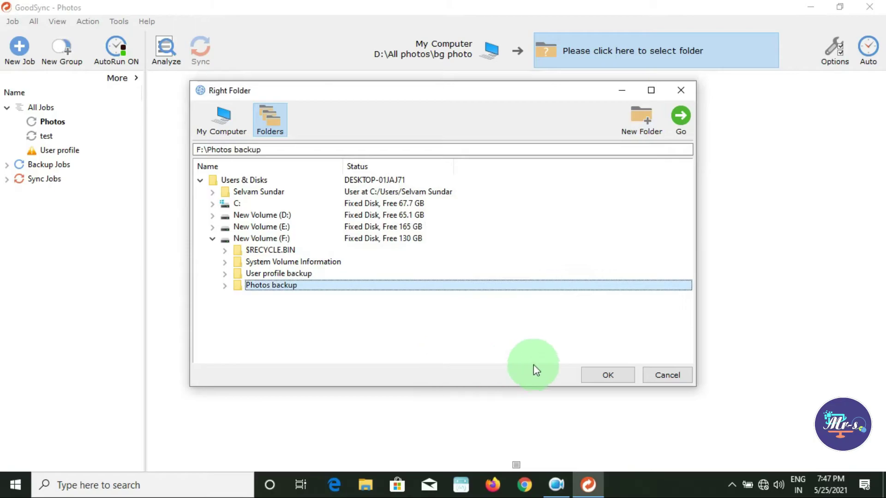
{"action": "left_click", "coordinate": [606, 376]}
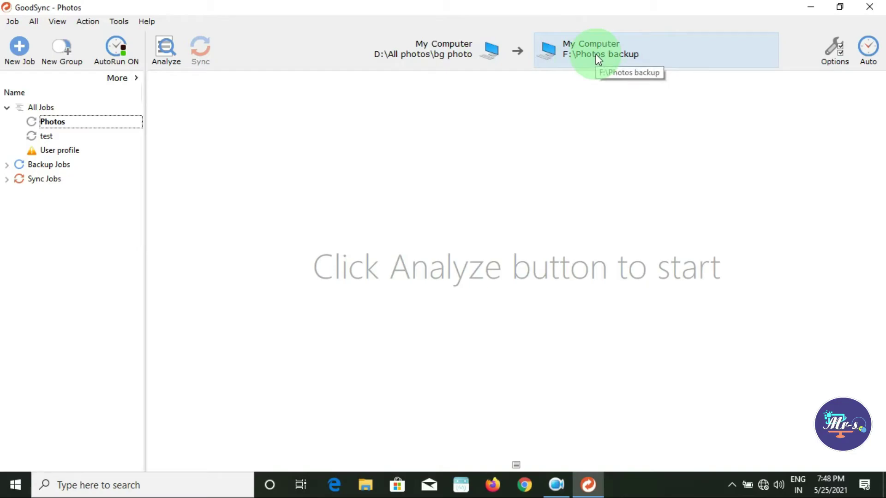
Check the contents of the Photos backup folder on F: in File Explorer and return to GoodSync
{"action": "left_click", "coordinate": [360, 491]}
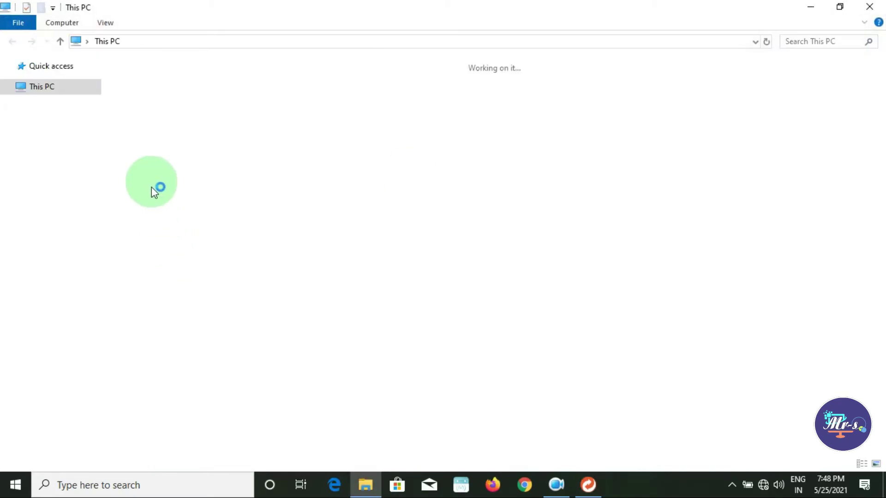
{"action": "double_click", "coordinate": [657, 172]}
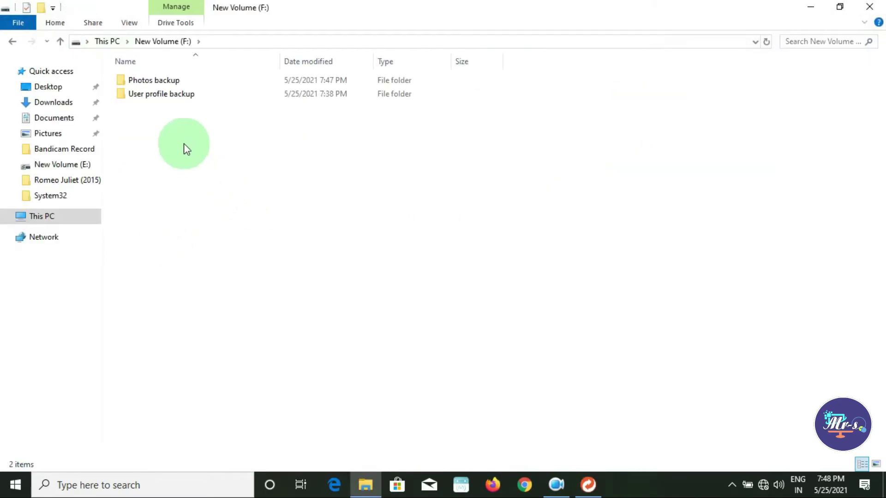
{"action": "double_click", "coordinate": [159, 81]}
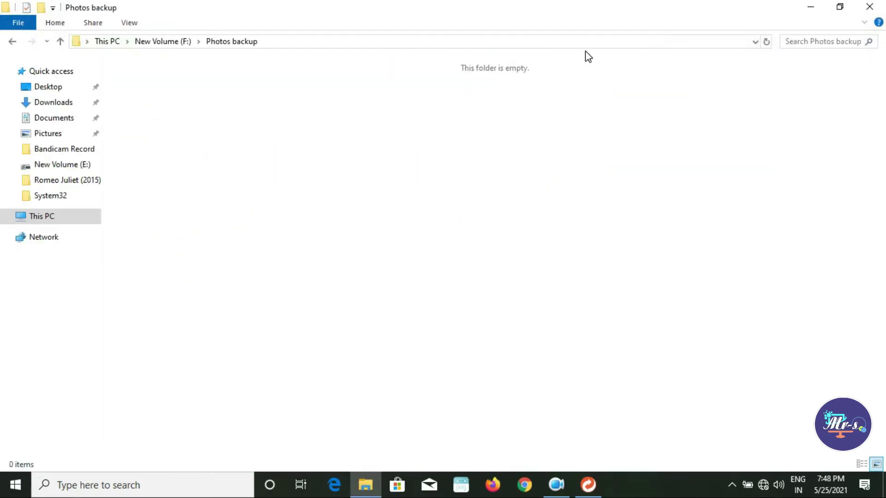
{"action": "left_click", "coordinate": [869, 6]}
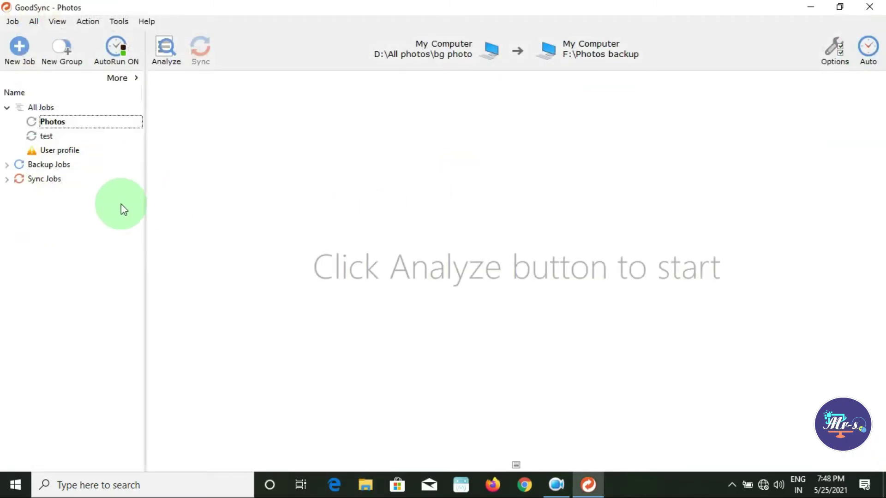
Analyze the Photos job to compare the bg photo folder with its backup folder
{"action": "right_click", "coordinate": [62, 122]}
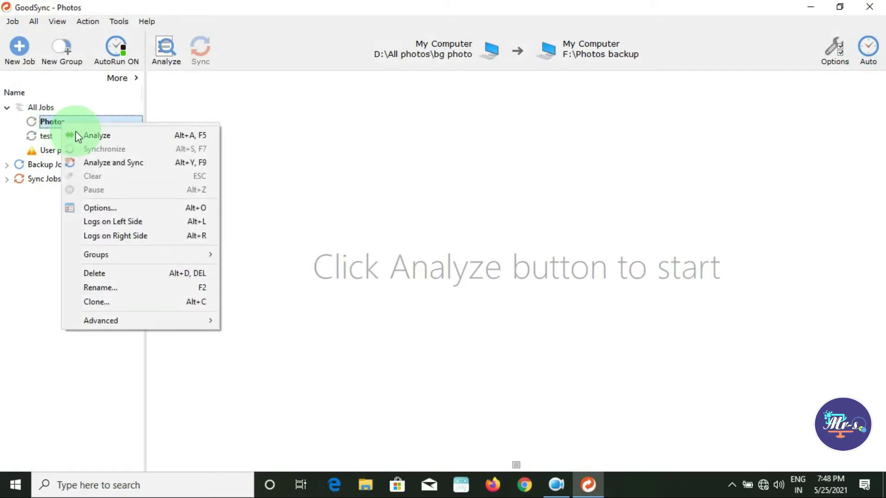
{"action": "left_click", "coordinate": [23, 239]}
{"action": "left_click", "coordinate": [55, 121]}
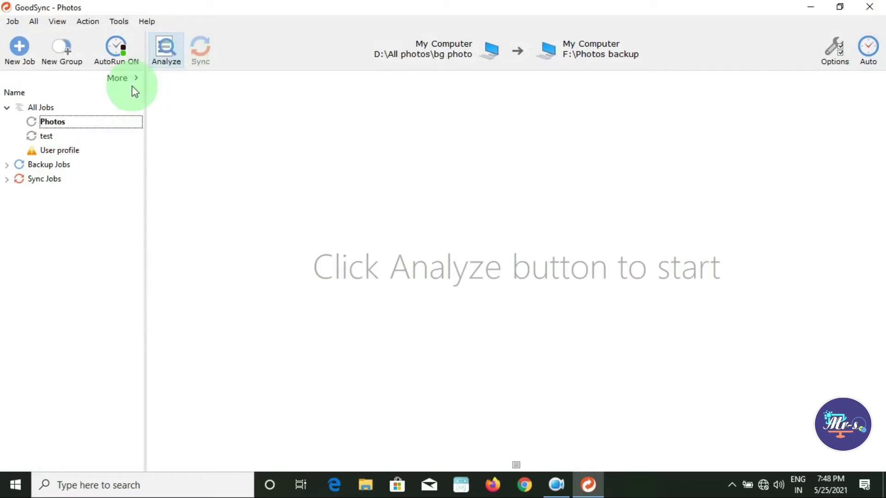
{"action": "left_click", "coordinate": [169, 56]}
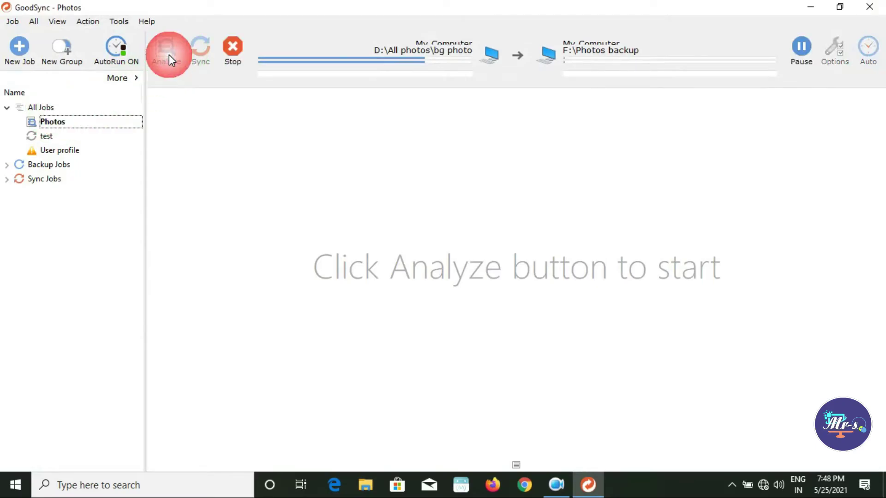
Examine the list of changes found for the Photos job, including the files in the fire effect folder
{"action": "scroll", "coordinate": [458, 222], "scroll_direction": "down", "scroll_amount": 18}
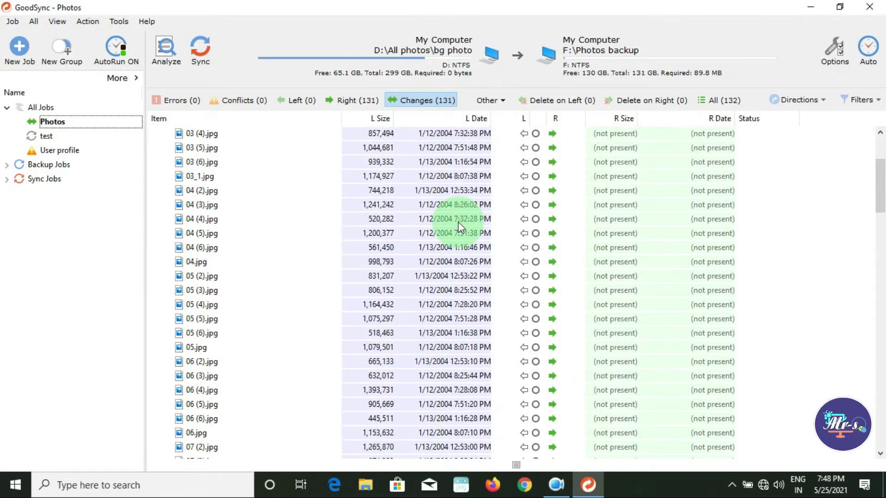
{"action": "scroll", "coordinate": [459, 231], "scroll_direction": "up", "scroll_amount": 20}
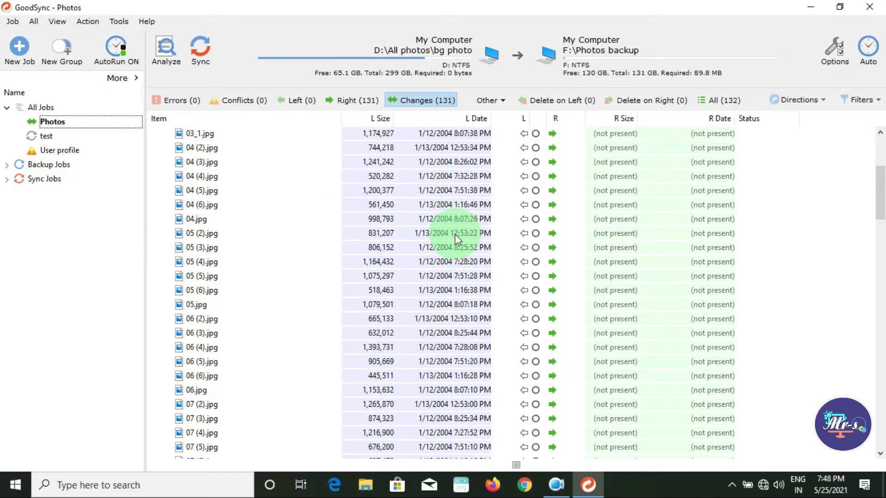
{"action": "left_click", "coordinate": [429, 106]}
{"action": "scroll", "coordinate": [355, 186], "scroll_direction": "down", "scroll_amount": 20}
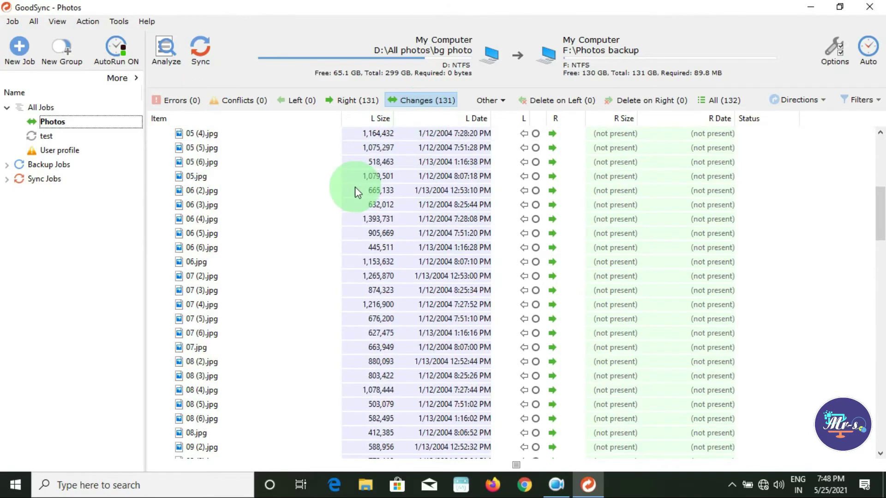
{"action": "scroll", "coordinate": [355, 189], "scroll_direction": "down", "scroll_amount": 13}
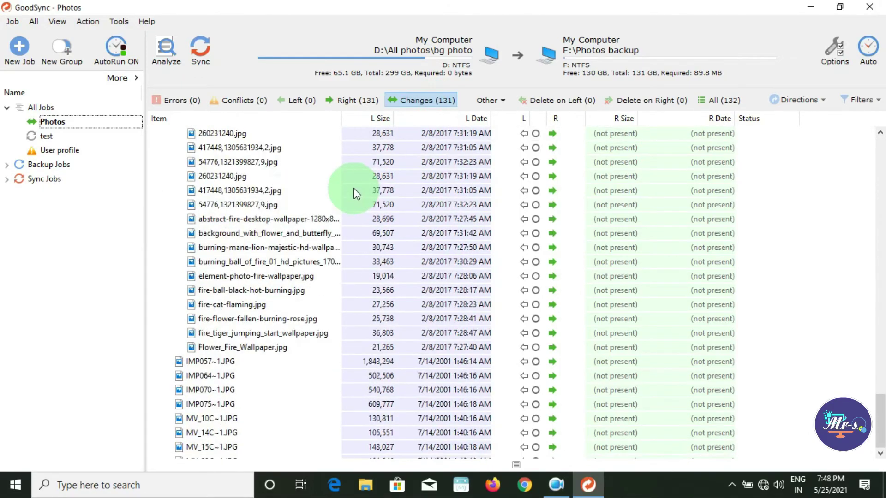
{"action": "scroll", "coordinate": [355, 190], "scroll_direction": "up", "scroll_amount": 7}
{"action": "scroll", "coordinate": [354, 187], "scroll_direction": "down", "scroll_amount": 5}
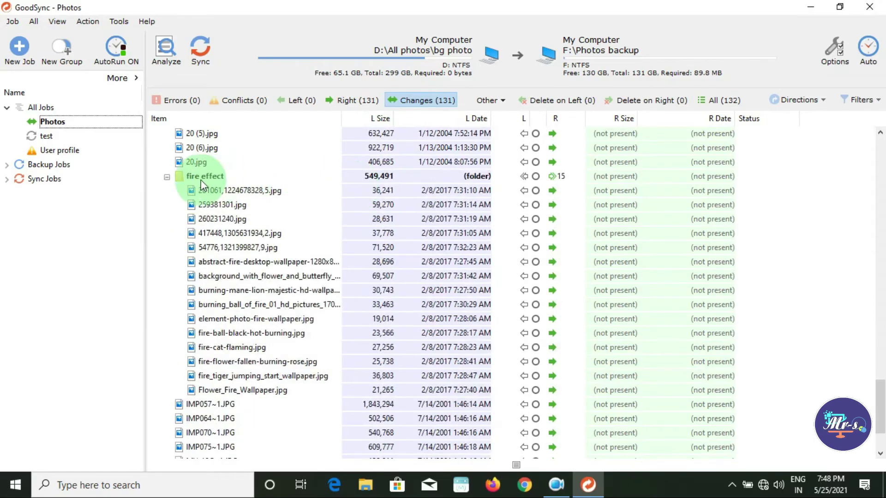
{"action": "scroll", "coordinate": [244, 195], "scroll_direction": "down", "scroll_amount": 2}
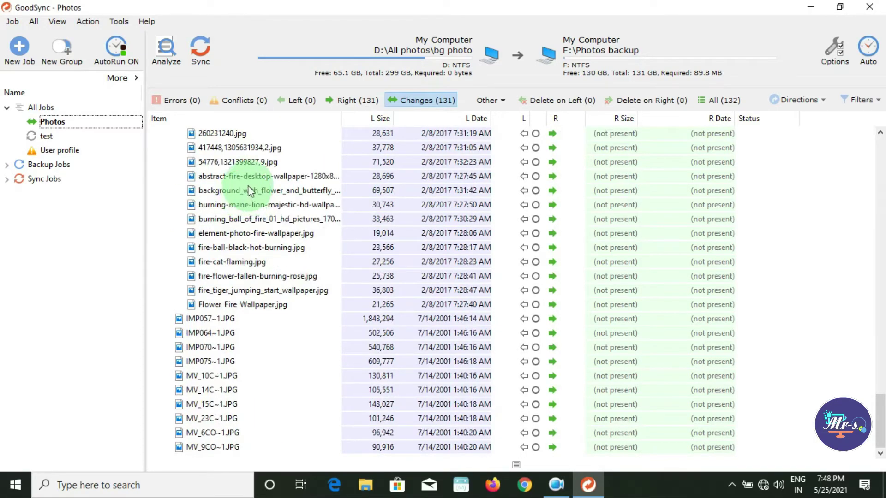
{"action": "scroll", "coordinate": [257, 314], "scroll_direction": "up", "scroll_amount": 20}
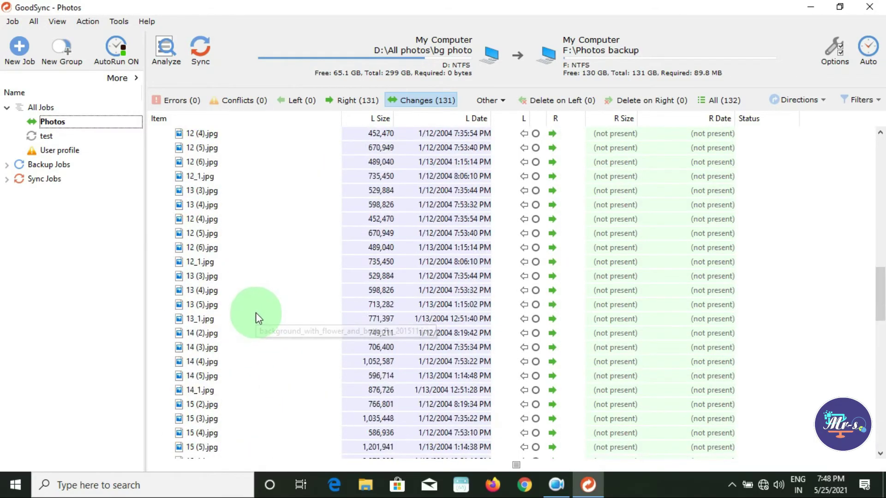
Synchronize the Photos job to copy the analyzed photos to the F: backup folder
{"action": "left_click", "coordinate": [84, 121]}
{"action": "left_click", "coordinate": [186, 58]}
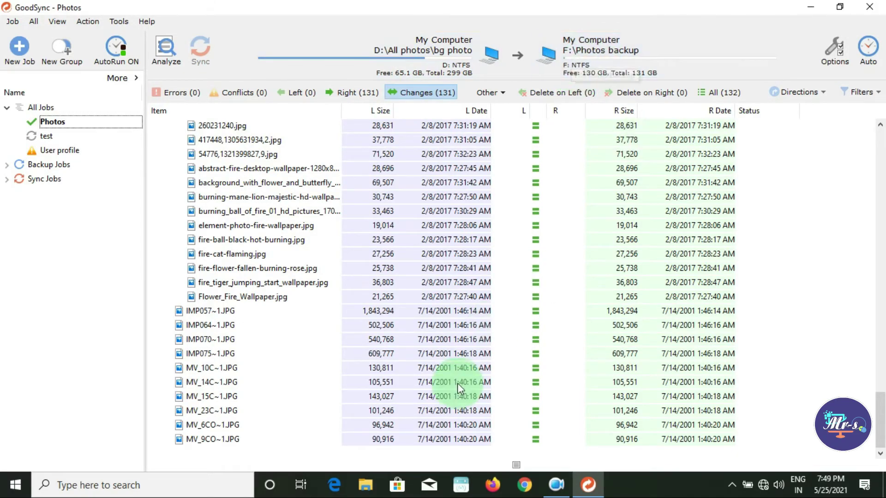
Switch to File Explorer and examine the copied files in F:\Photos backup, including its fire effect subfolder
{"action": "left_click", "coordinate": [363, 485]}
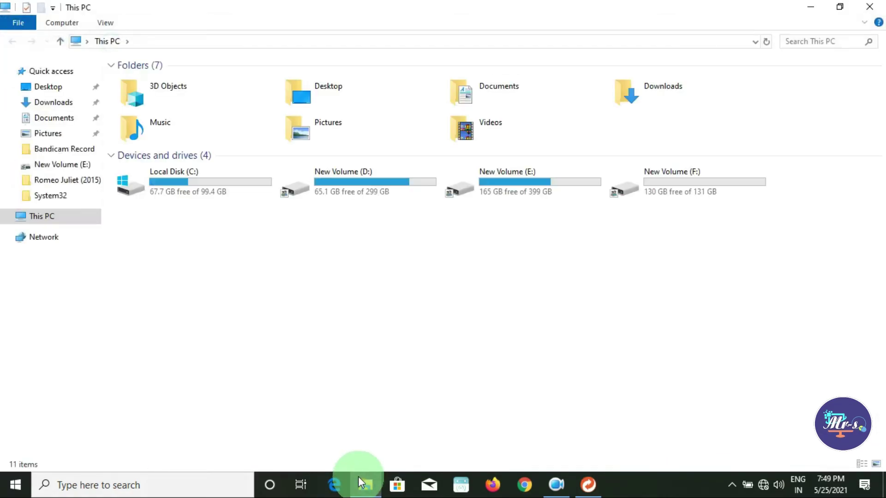
{"action": "double_click", "coordinate": [671, 184]}
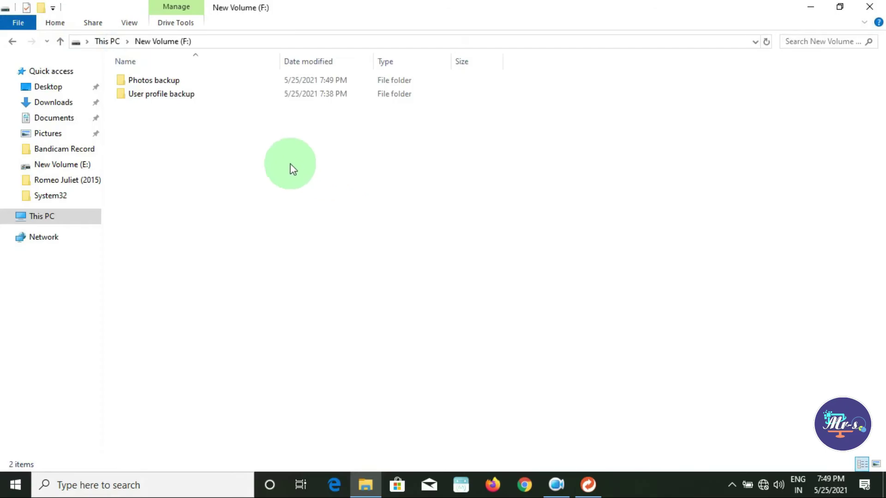
{"action": "double_click", "coordinate": [176, 80]}
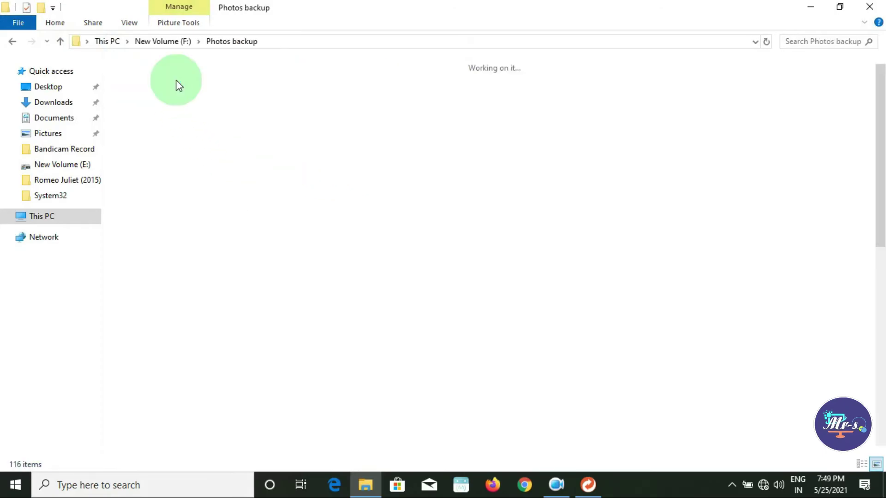
{"action": "scroll", "coordinate": [258, 236], "scroll_direction": "down", "scroll_amount": 10}
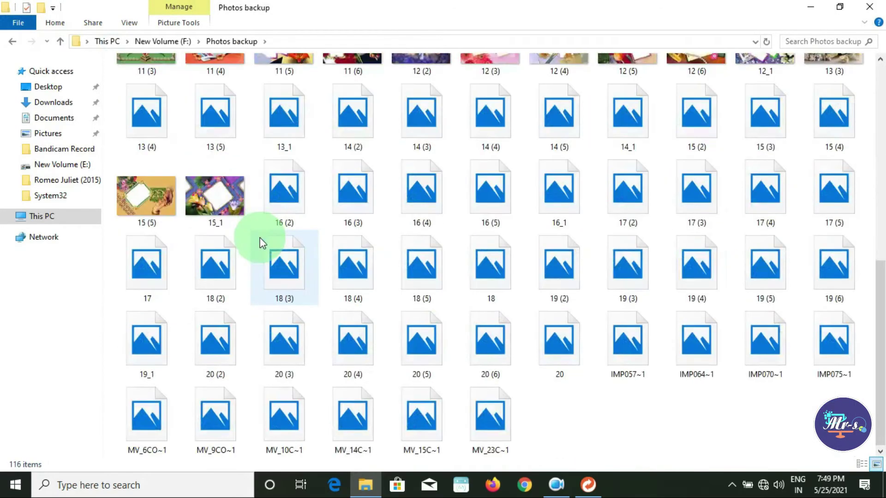
{"action": "scroll", "coordinate": [262, 238], "scroll_direction": "up", "scroll_amount": 8}
{"action": "double_click", "coordinate": [166, 119]}
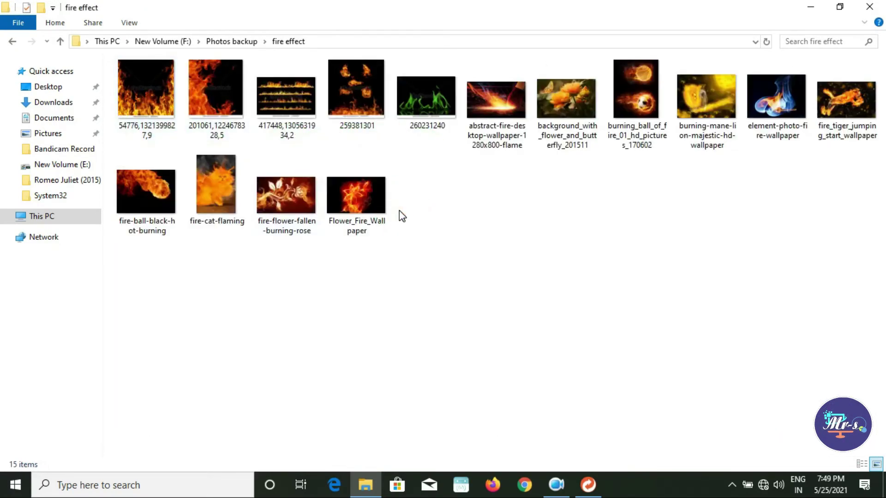
{"action": "key", "text": "alt+Left"}
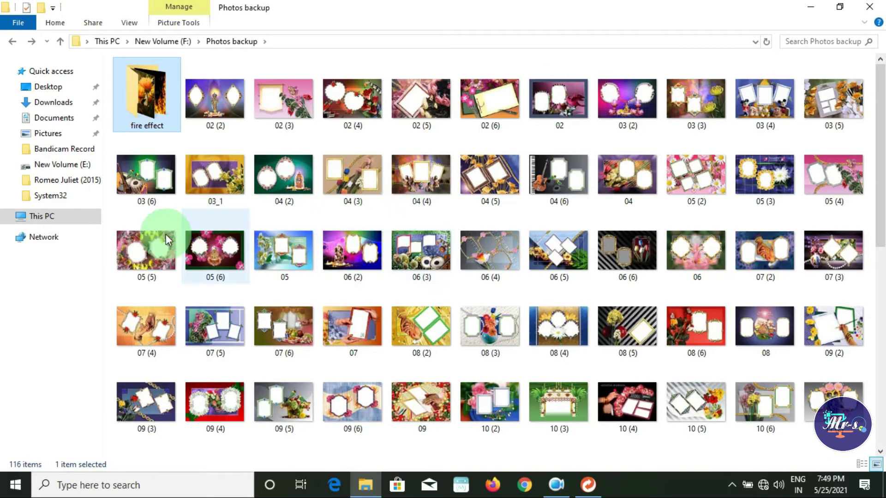
Open the source folder D:\All photos\bg photo and look through its photos for comparison
{"action": "left_click", "coordinate": [83, 222]}
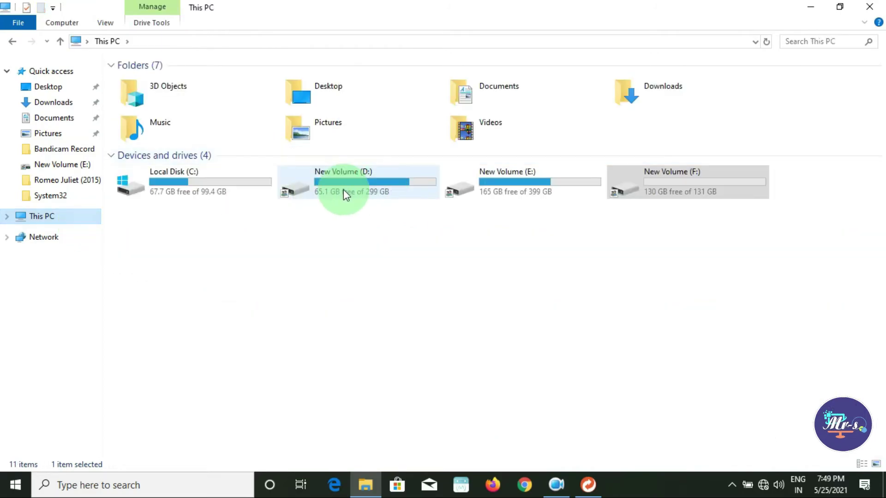
{"action": "double_click", "coordinate": [343, 190]}
{"action": "double_click", "coordinate": [145, 82]}
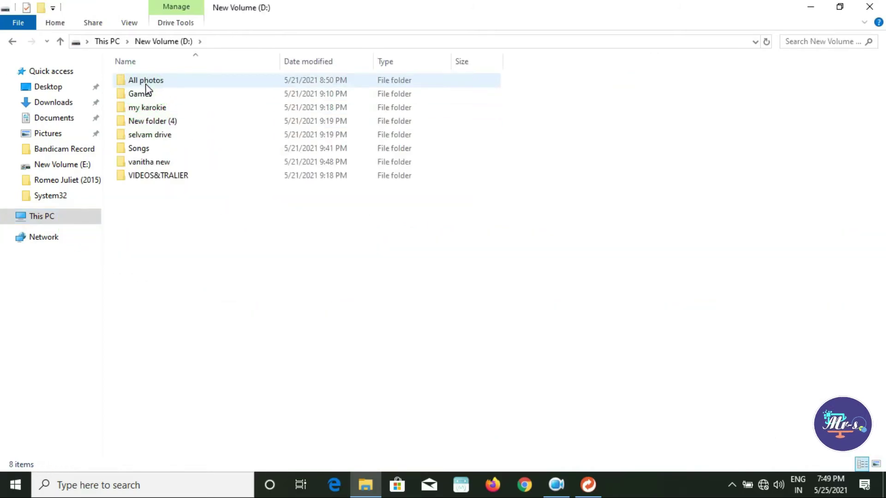
{"action": "double_click", "coordinate": [149, 95]}
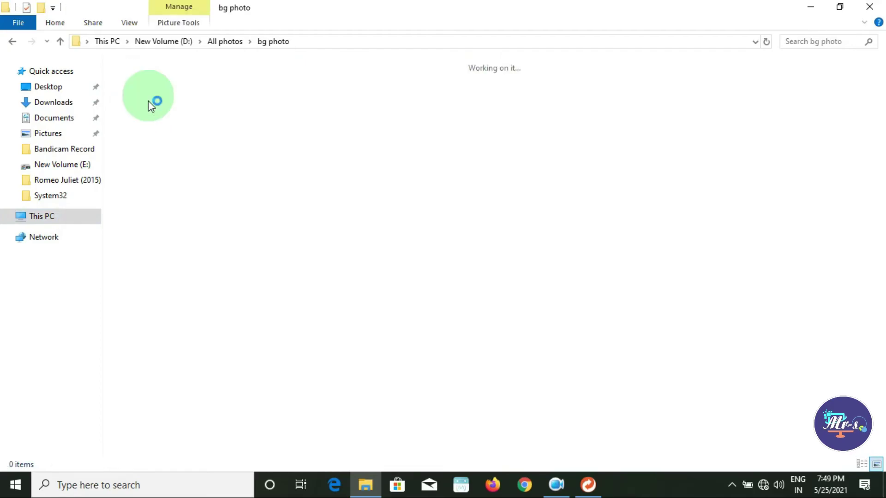
{"action": "scroll", "coordinate": [306, 228], "scroll_direction": "down", "scroll_amount": 3}
{"action": "scroll", "coordinate": [306, 237], "scroll_direction": "down", "scroll_amount": 5}
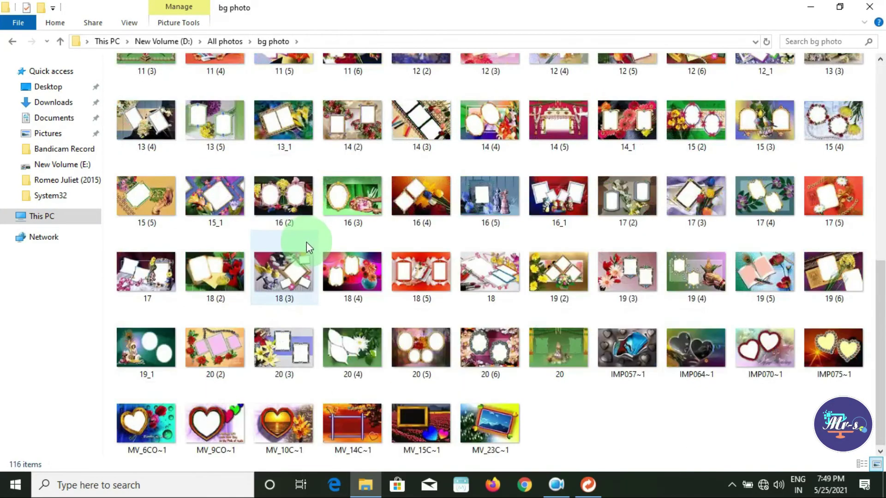
{"action": "scroll", "coordinate": [277, 235], "scroll_direction": "up", "scroll_amount": 10}
Reopen F:\Photos backup and compare its photos with those in the source folder
{"action": "left_click", "coordinate": [86, 219]}
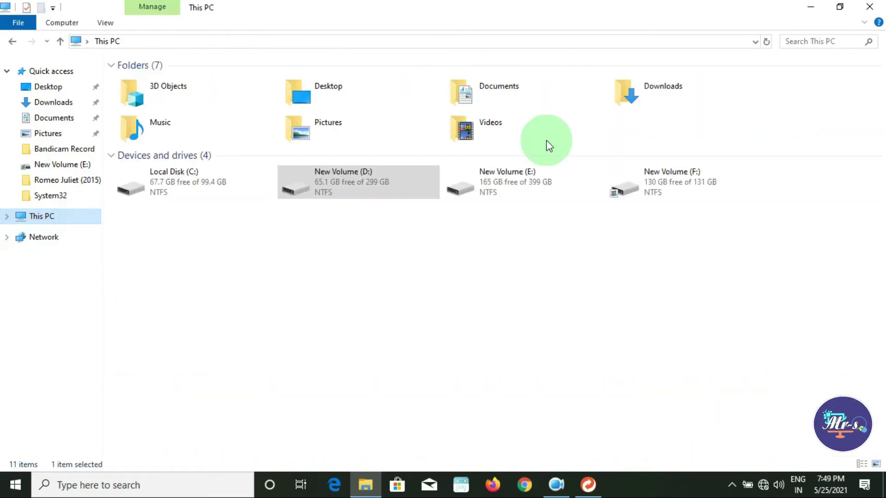
{"action": "double_click", "coordinate": [649, 175]}
{"action": "double_click", "coordinate": [184, 84]}
{"action": "left_click", "coordinate": [416, 181]}
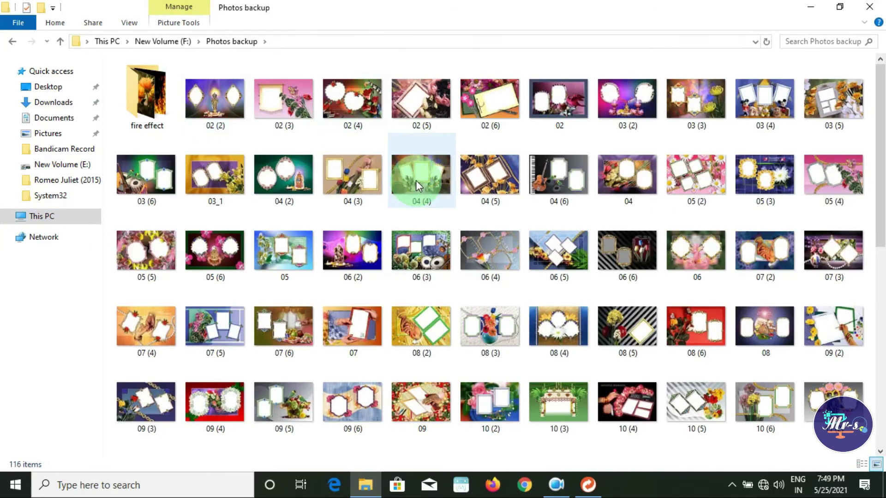
{"action": "scroll", "coordinate": [416, 184], "scroll_direction": "down", "scroll_amount": 10}
{"action": "left_click", "coordinate": [509, 348]}
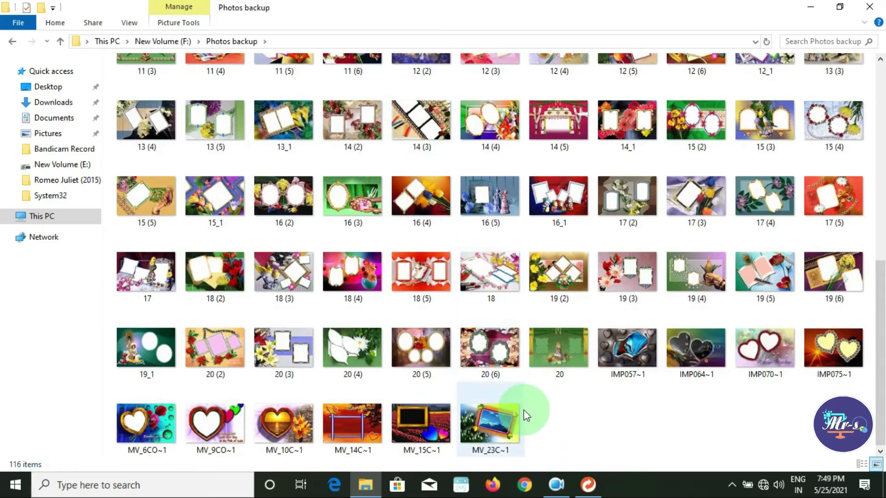
Create a folder named "new photos" inside D:\All photos\bg photo
{"action": "left_click", "coordinate": [77, 221]}
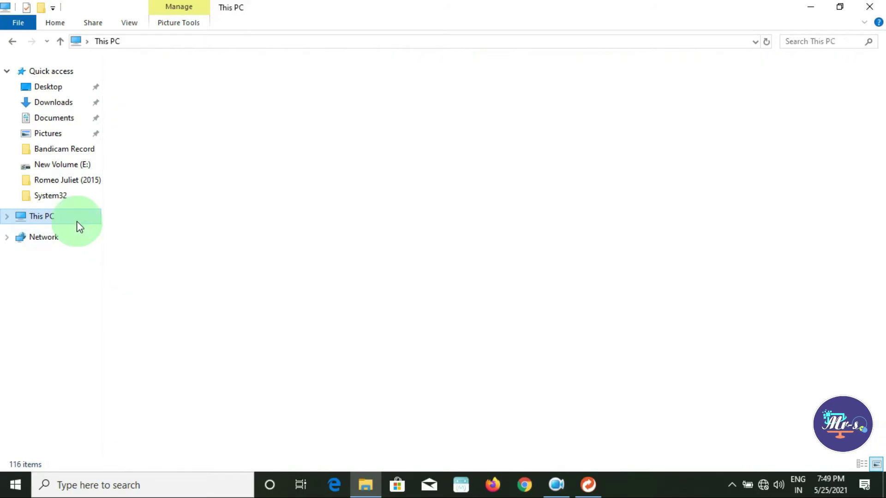
{"action": "left_click", "coordinate": [342, 176]}
{"action": "double_click", "coordinate": [342, 176]}
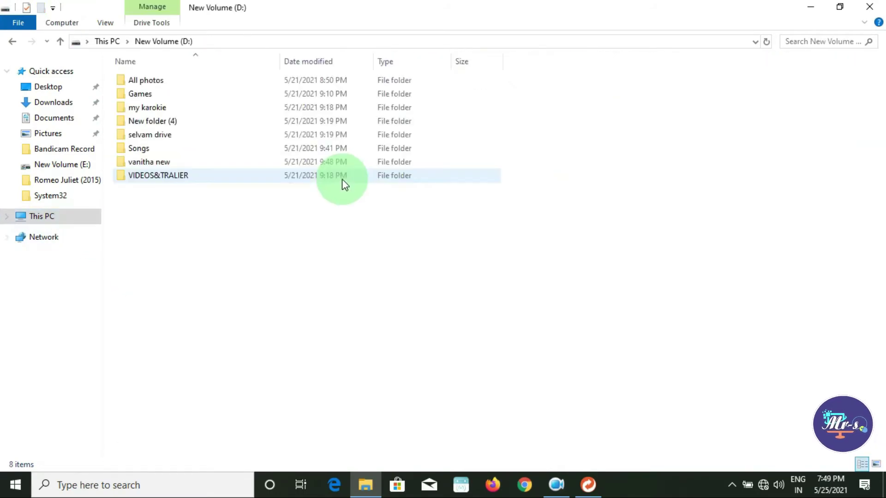
{"action": "double_click", "coordinate": [124, 83]}
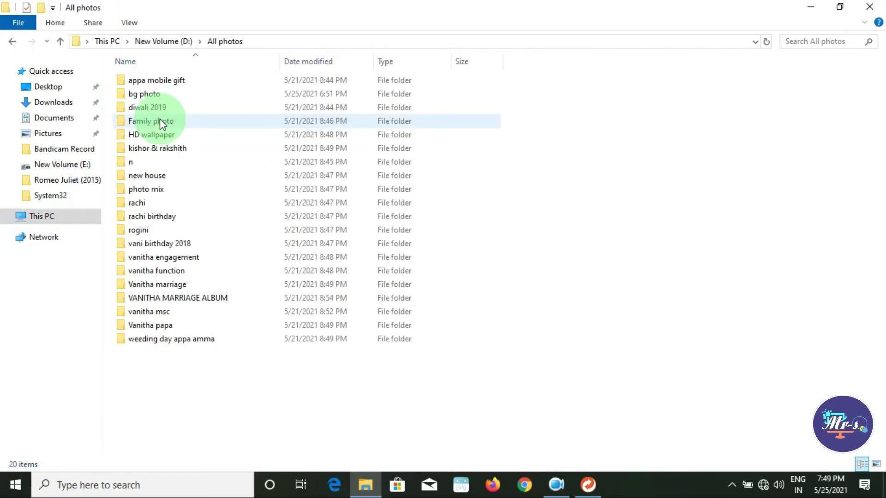
{"action": "double_click", "coordinate": [162, 95]}
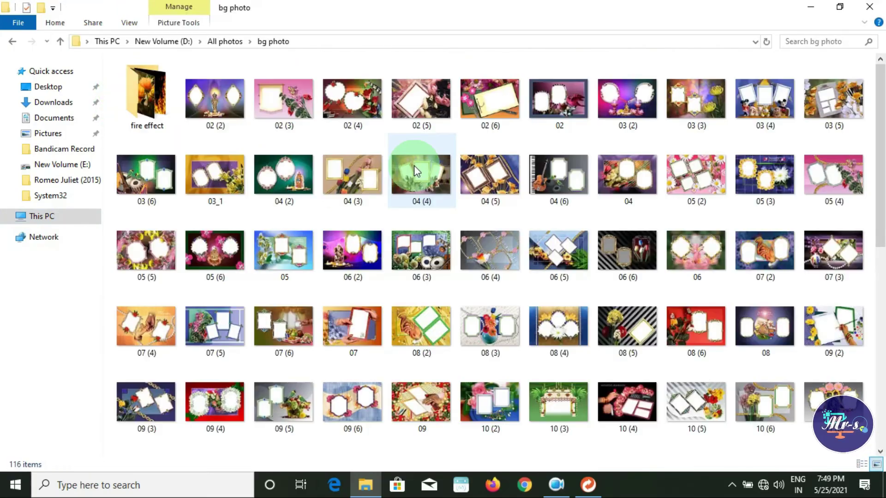
{"action": "left_click", "coordinate": [544, 249]}
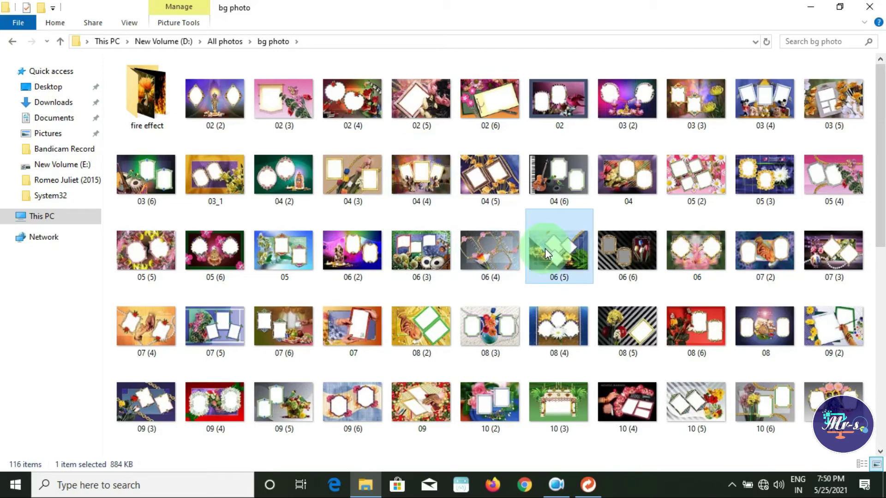
{"action": "key", "text": "ctrl+shift+n"}
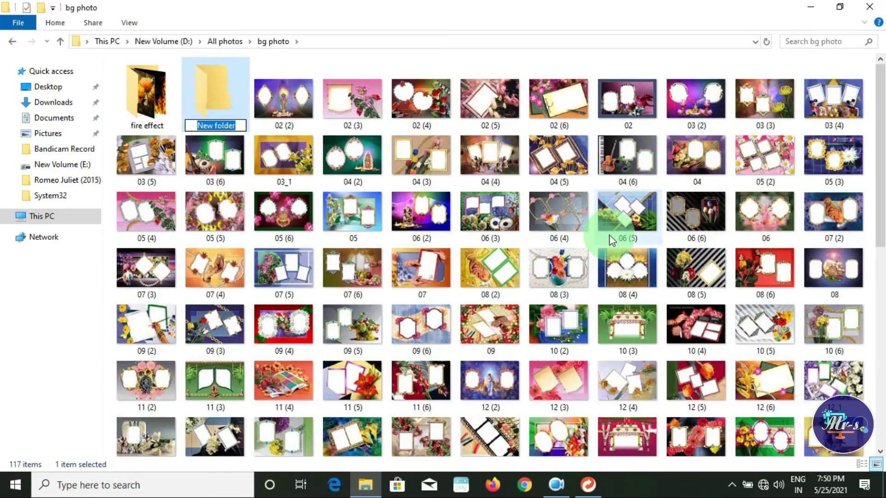
{"action": "type", "text": "new photos"}
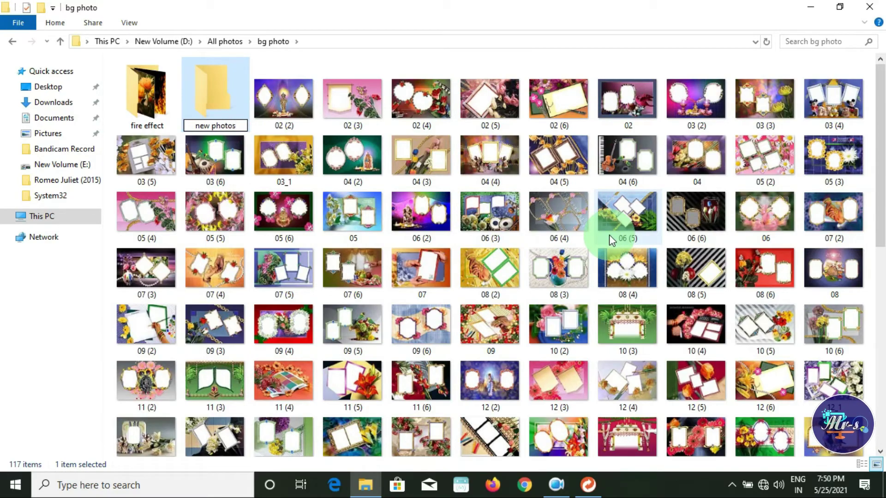
{"action": "key", "text": "Return"}
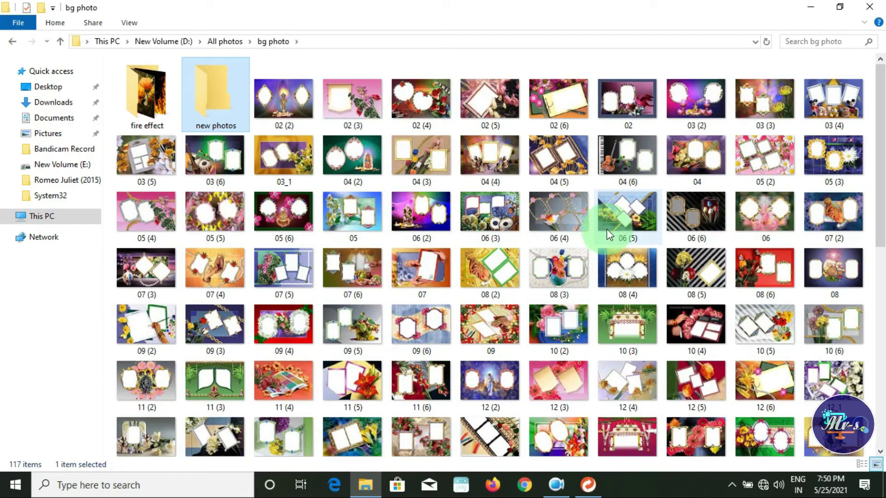
Copy the photos 02 (2) through 02 (5) from bg photo into its new photos subfolder and show them as thumbnails
{"action": "left_click", "coordinate": [317, 118]}
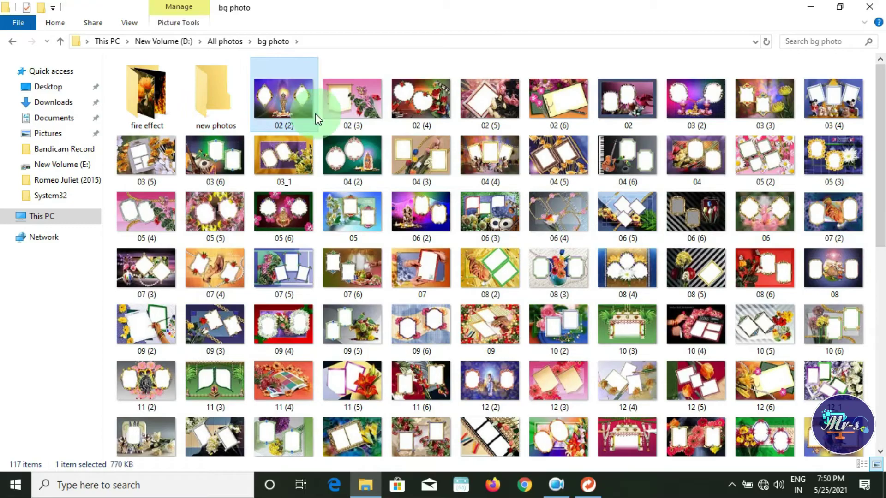
{"action": "key", "text": "shift+Right"}
{"action": "key", "text": "shift+Right"}
{"action": "key", "text": "shift+Right"}
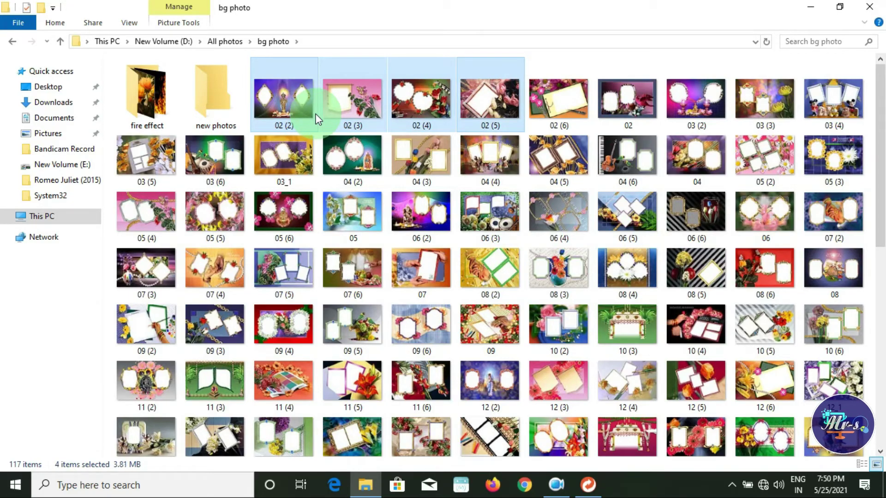
{"action": "double_click", "coordinate": [231, 98]}
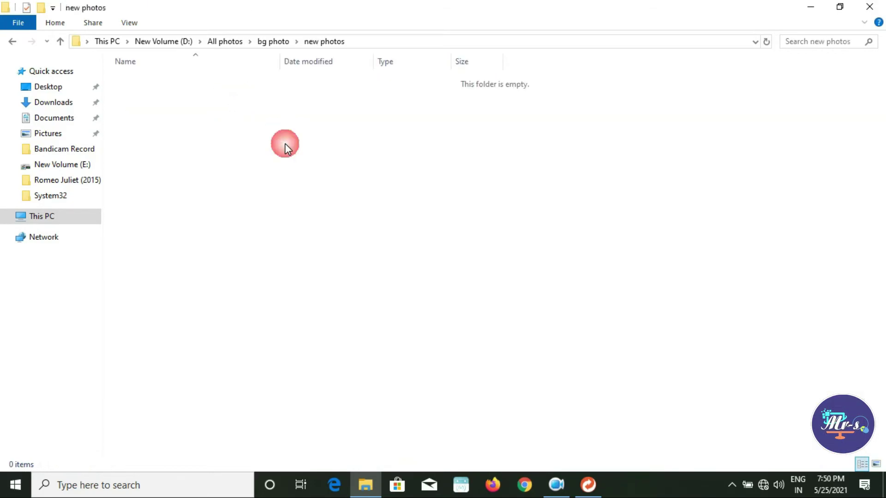
{"action": "key", "text": "ctrl+v"}
{"action": "right_click", "coordinate": [277, 191]}
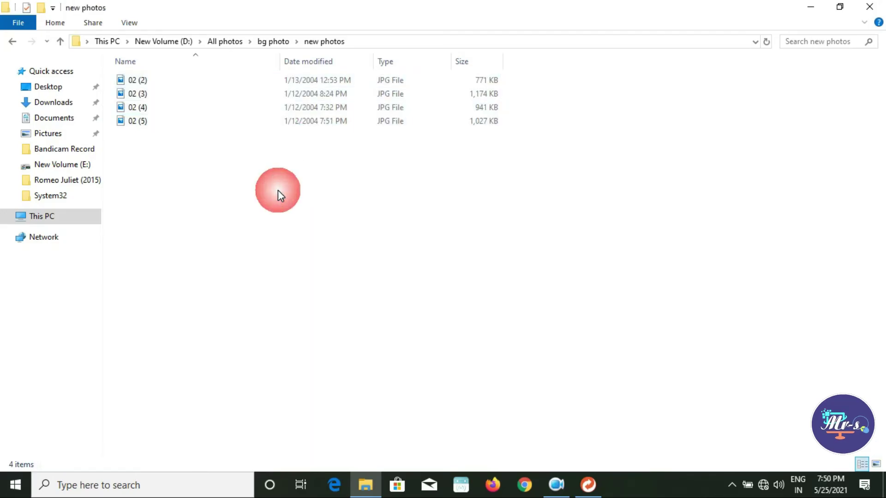
{"action": "left_click", "coordinate": [303, 238]}
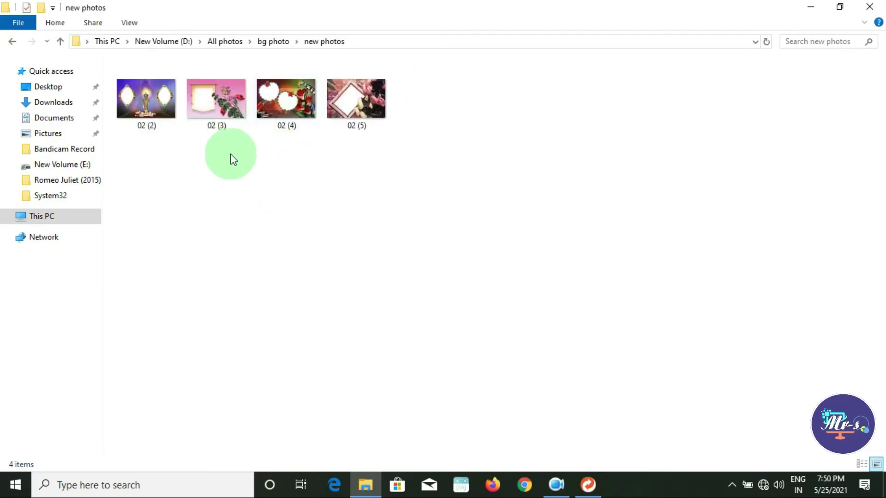
Close the source folder, return to GoodSync, and analyze the Photos job for changes
{"action": "left_click", "coordinate": [876, 6]}
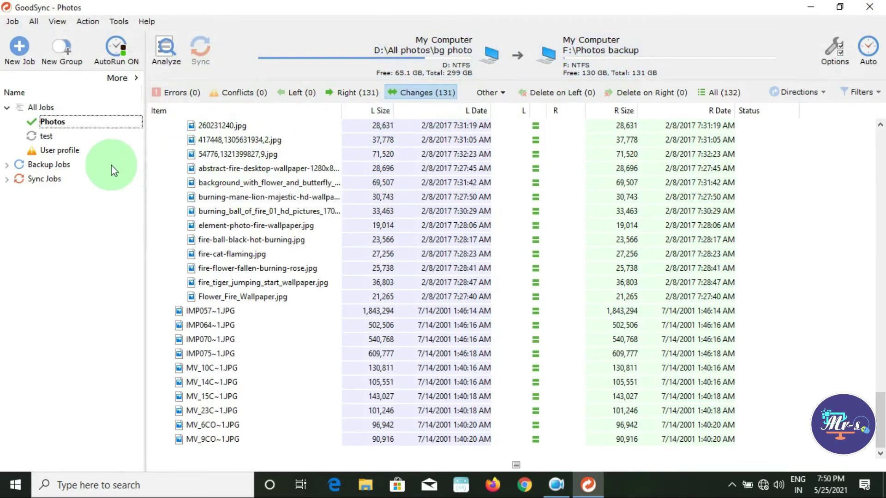
{"action": "right_click", "coordinate": [62, 120]}
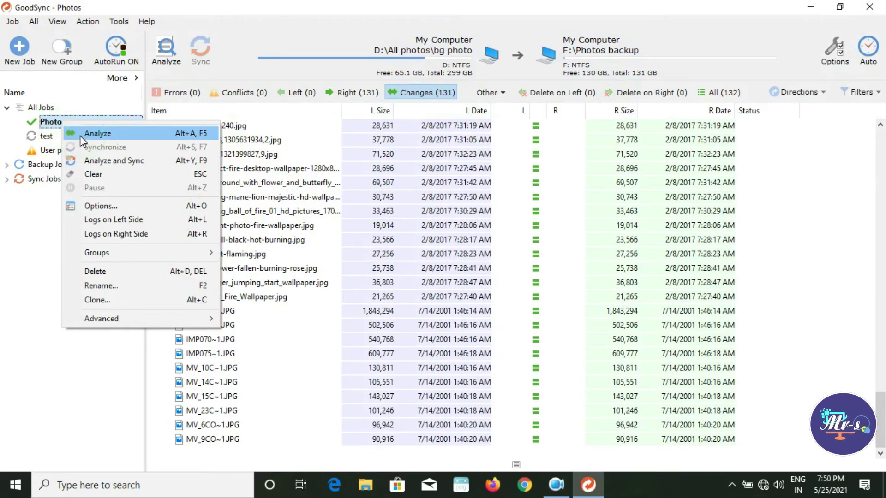
{"action": "left_click", "coordinate": [80, 136]}
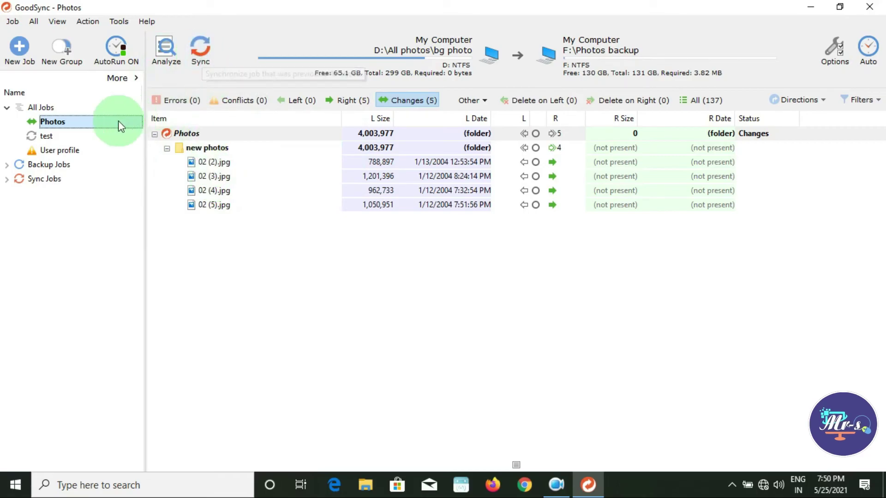
Synchronize the Photos job to copy the new photos folder to F:\Photos backup
{"action": "left_click", "coordinate": [182, 58]}
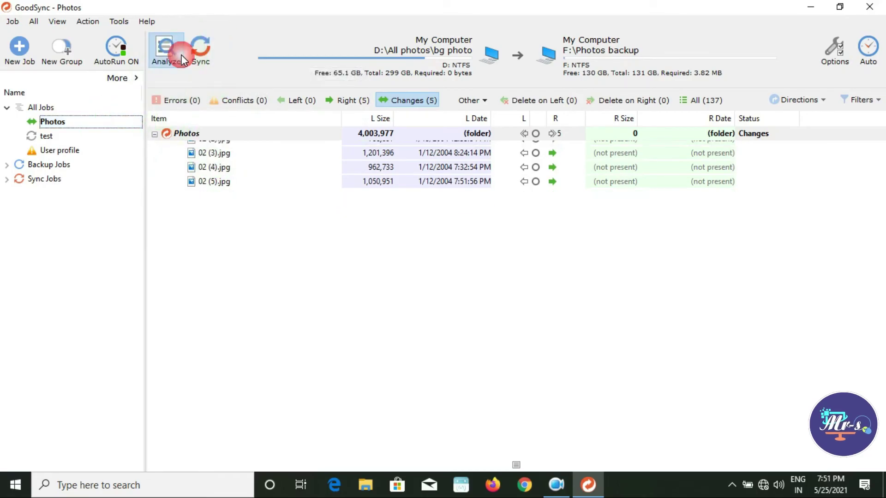
{"action": "left_click", "coordinate": [197, 56]}
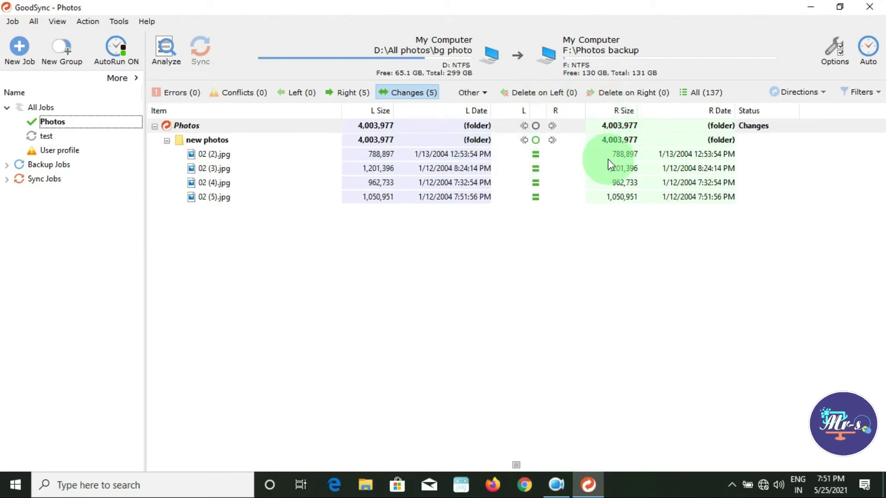
{"action": "left_click", "coordinate": [174, 94]}
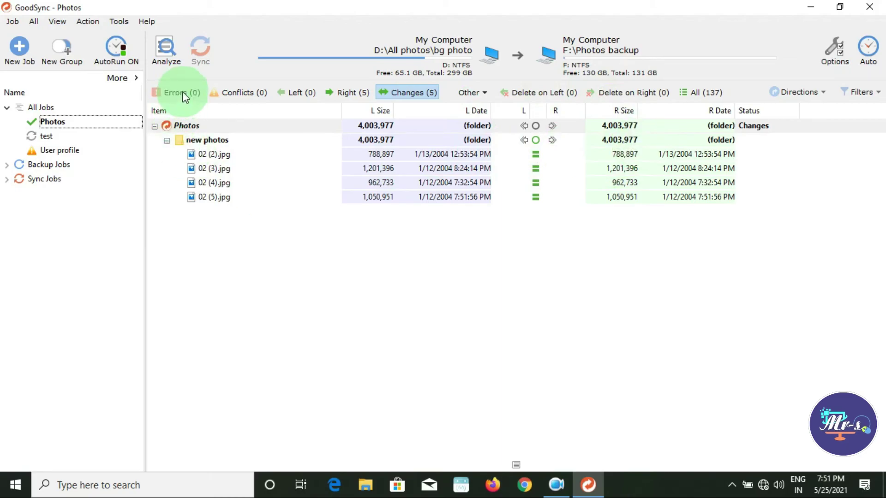
Switch to File Explorer and check the copied photos in F:\Photos backup\new photos, then return to the F: drive
{"action": "left_click", "coordinate": [349, 490]}
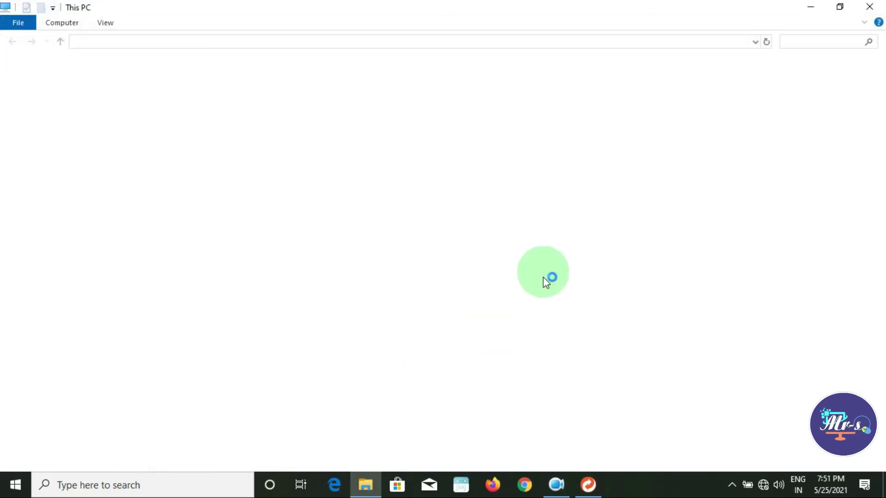
{"action": "double_click", "coordinate": [641, 187]}
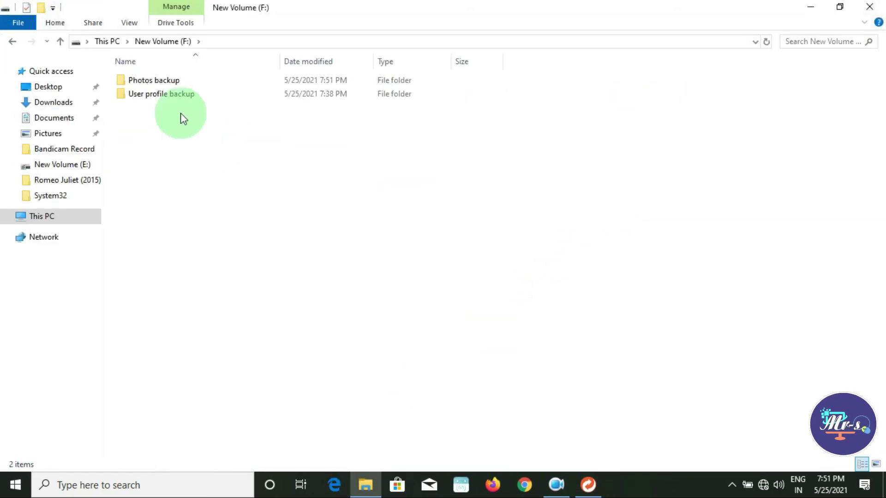
{"action": "double_click", "coordinate": [166, 81]}
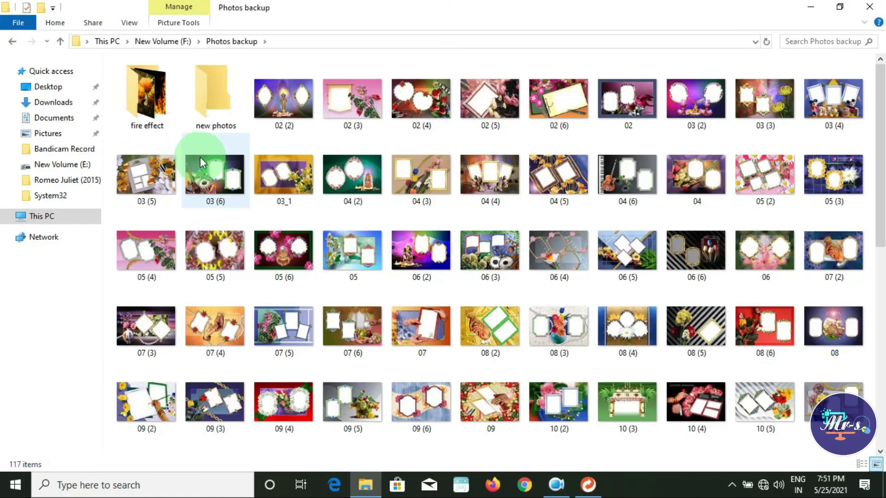
{"action": "double_click", "coordinate": [222, 102]}
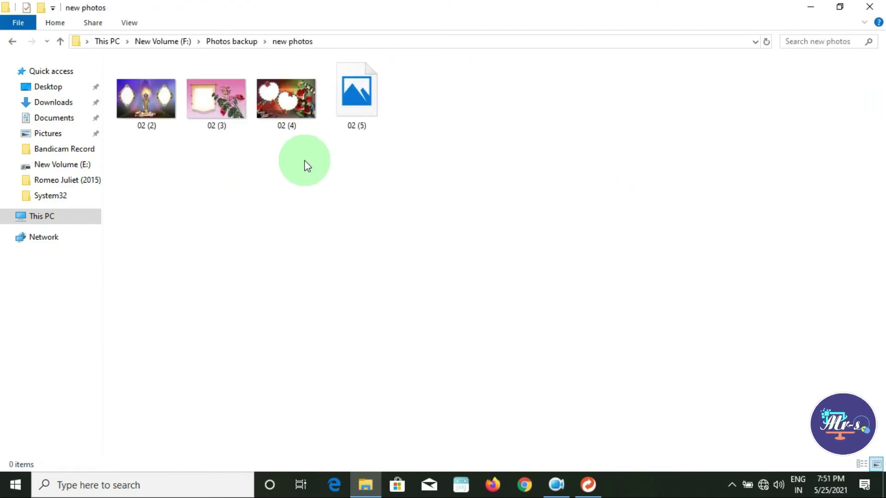
{"action": "left_click", "coordinate": [346, 189]}
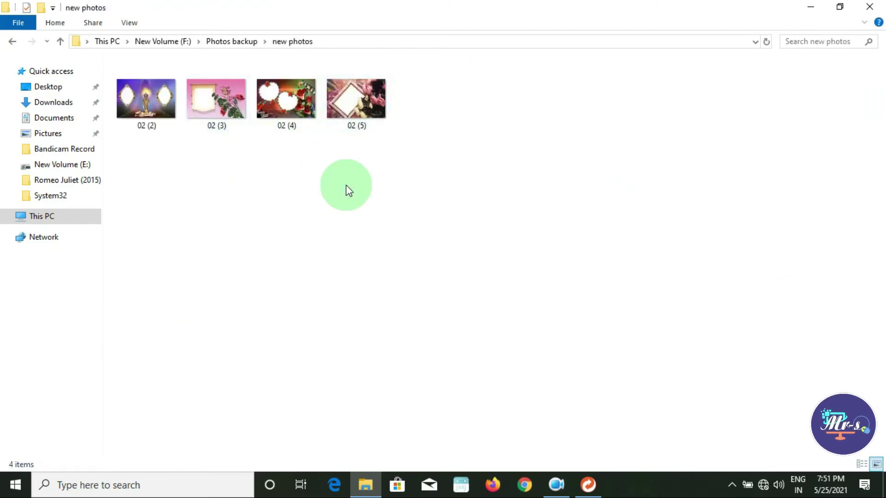
{"action": "key", "text": "alt+Left"}
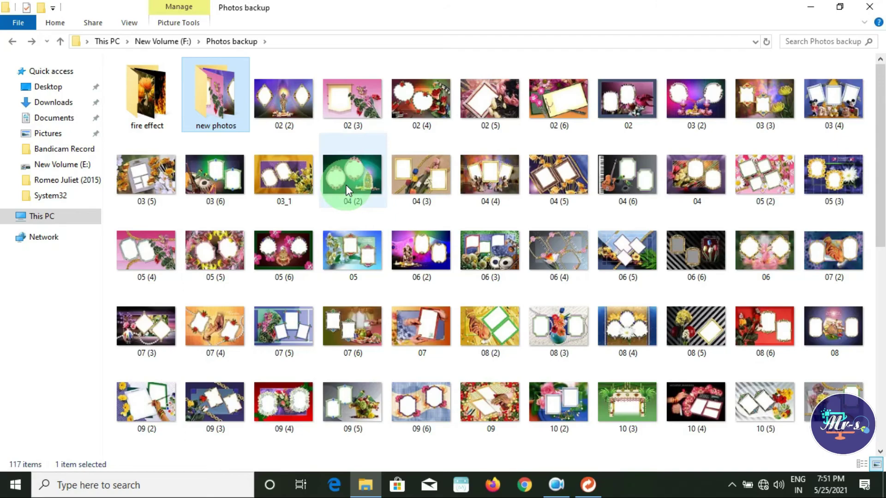
{"action": "key", "text": "alt+Left"}
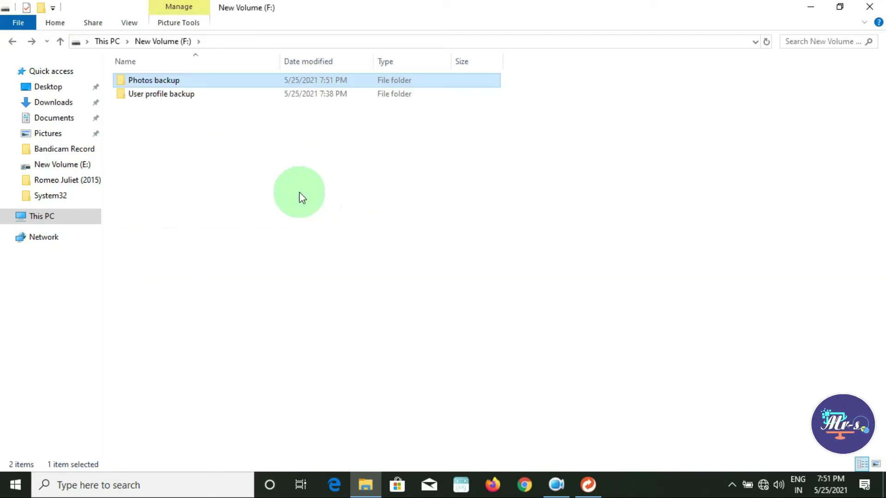
Permanently delete the new photos folder from the source folder D:\All photos\bg photo
{"action": "key", "text": "alt+Left"}
{"action": "double_click", "coordinate": [321, 192]}
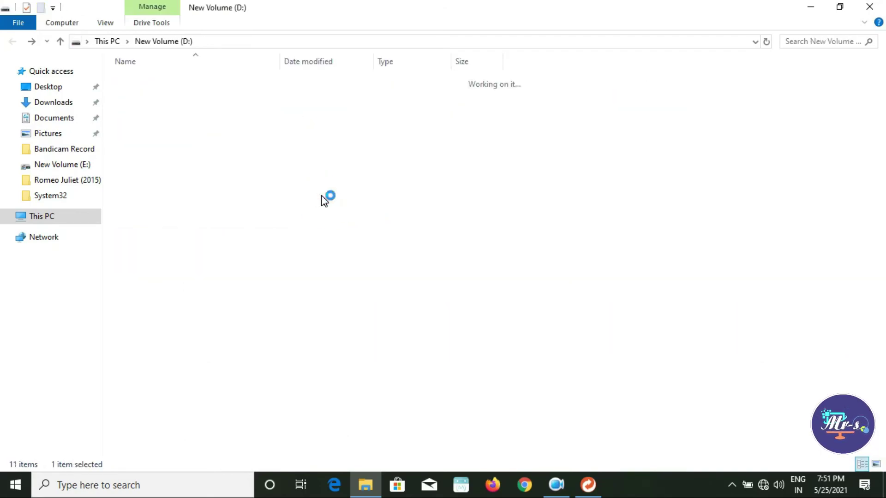
{"action": "double_click", "coordinate": [152, 84]}
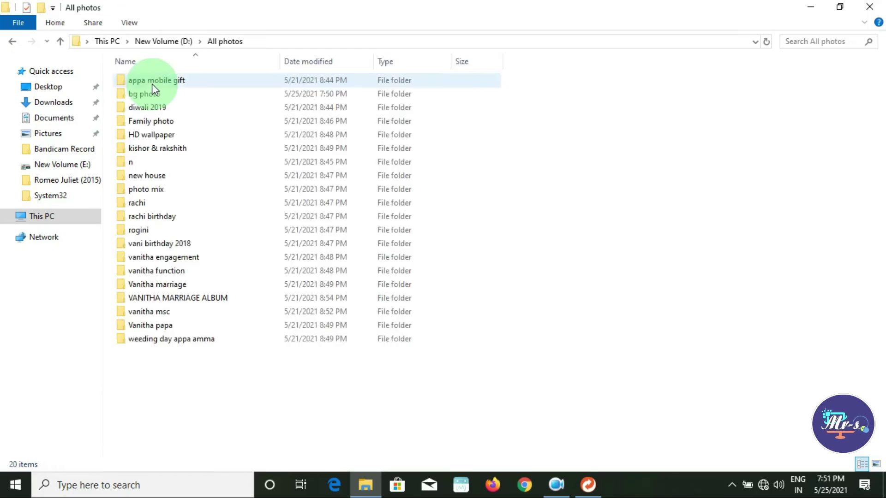
{"action": "left_click", "coordinate": [159, 92]}
{"action": "double_click", "coordinate": [159, 93]}
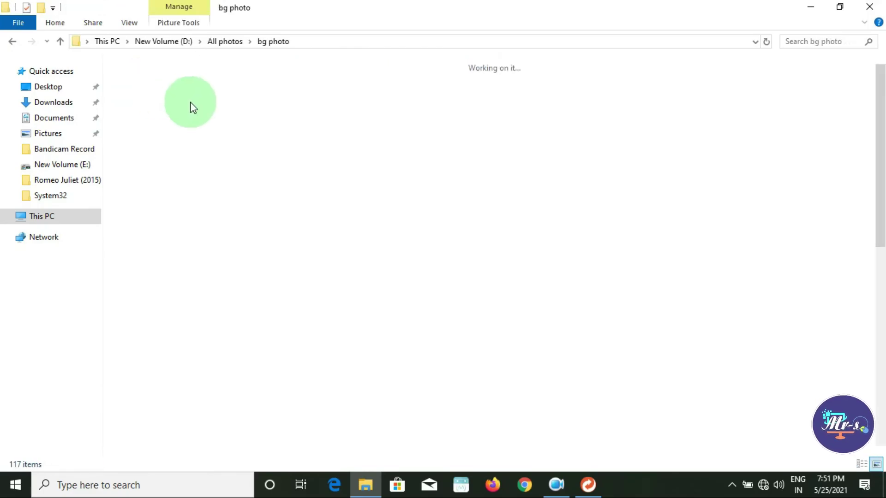
{"action": "left_click", "coordinate": [184, 95]}
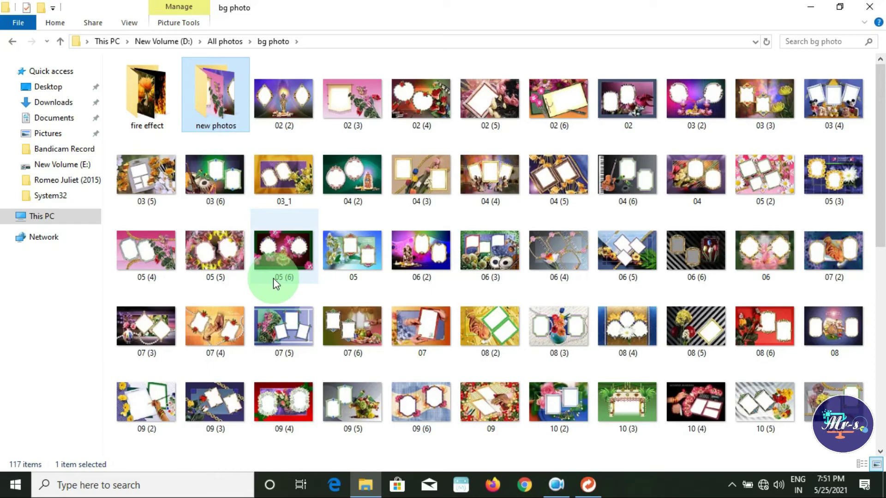
{"action": "key", "text": "shift+Delete"}
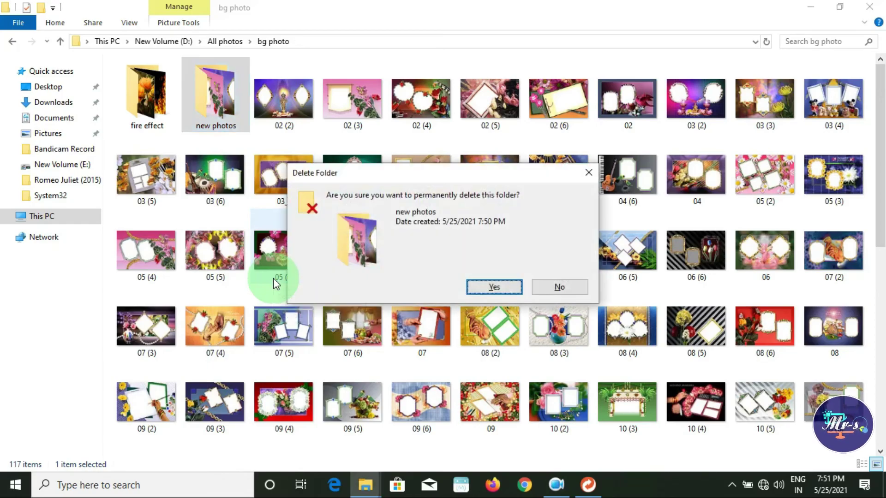
{"action": "left_click", "coordinate": [563, 286]}
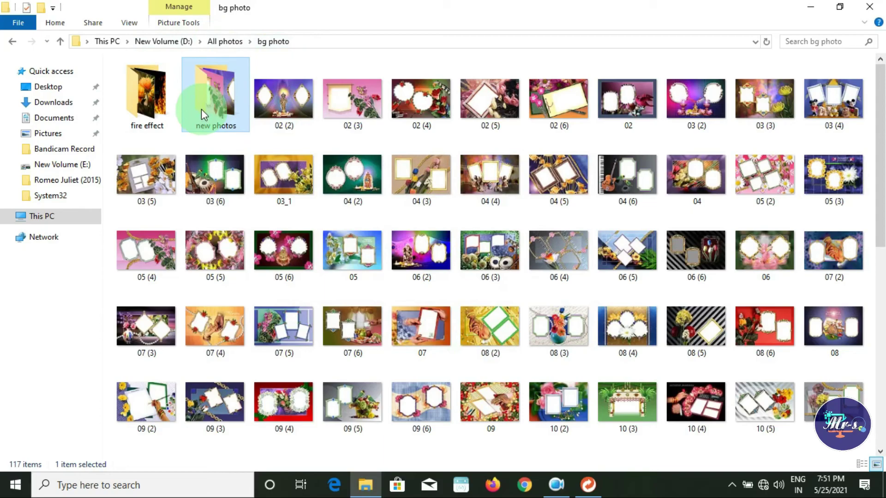
{"action": "key", "text": "shift+Delete"}
{"action": "key", "text": "Escape"}
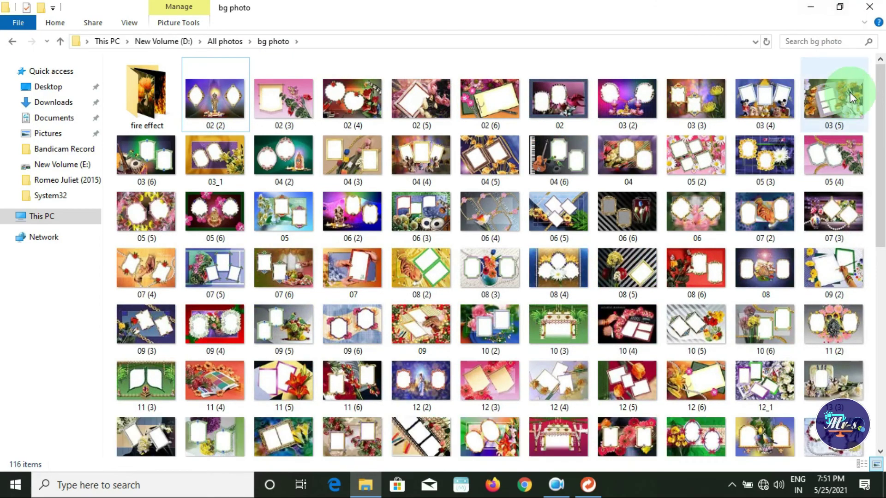
Close the source folder and open F:\Photos backup in File Explorer to check for the new photos folder
{"action": "left_click", "coordinate": [882, 4]}
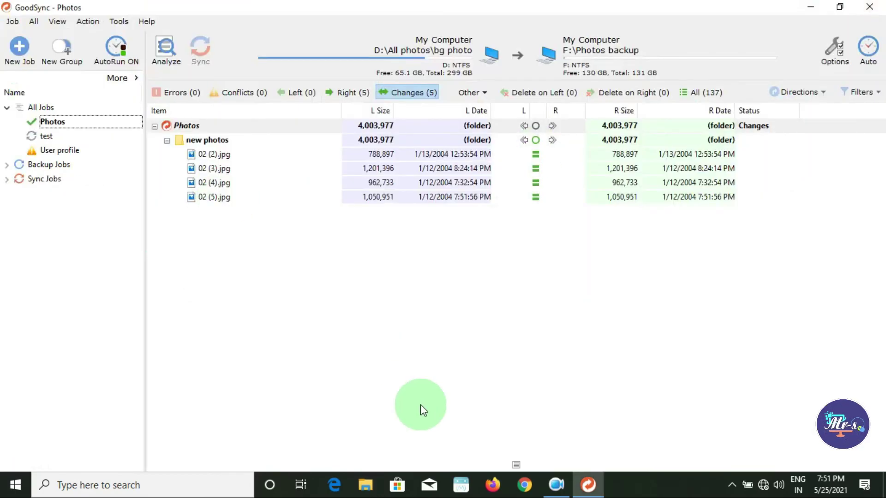
{"action": "left_click", "coordinate": [370, 447]}
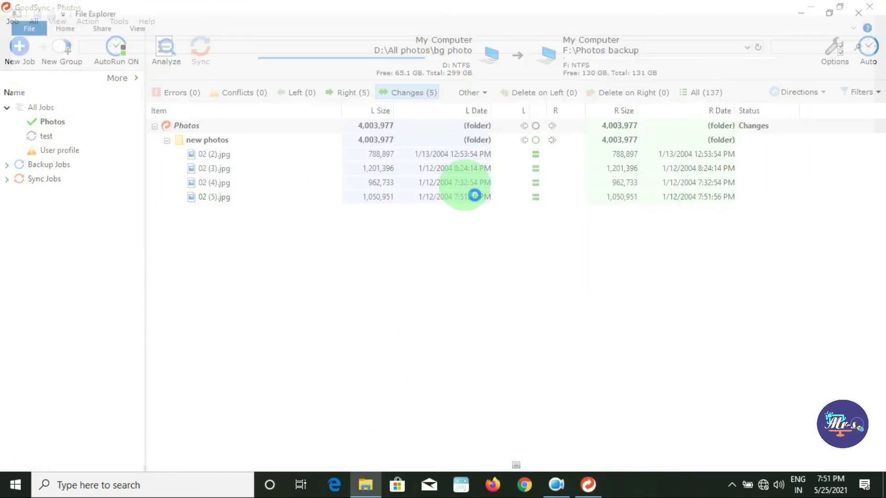
{"action": "double_click", "coordinate": [684, 193]}
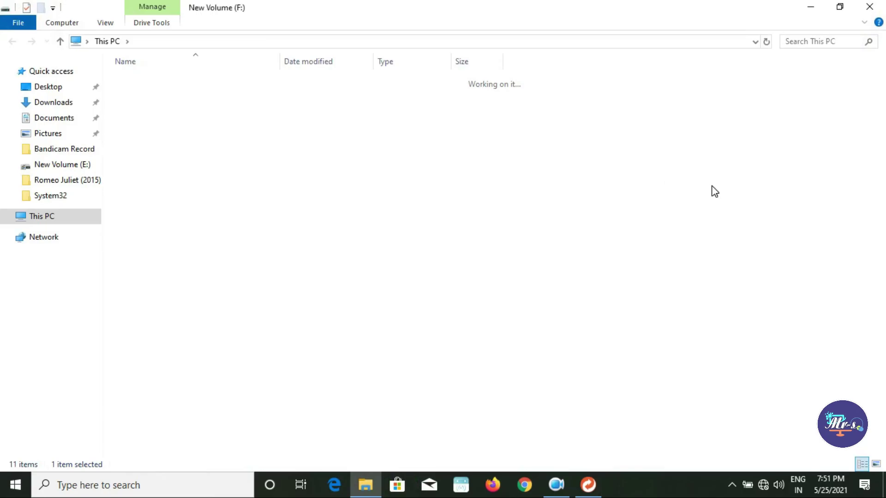
{"action": "left_click", "coordinate": [156, 82]}
{"action": "double_click", "coordinate": [156, 81]}
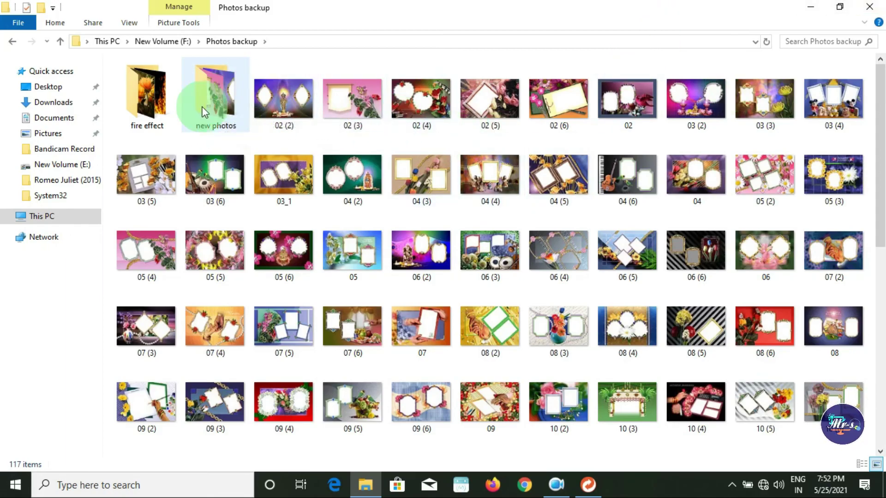
Switch to GoodSync, then analyze and synchronize the Photos job to propagate the new photos folder's deletion to F:\Photos backup
{"action": "key", "text": "alt+Tab"}
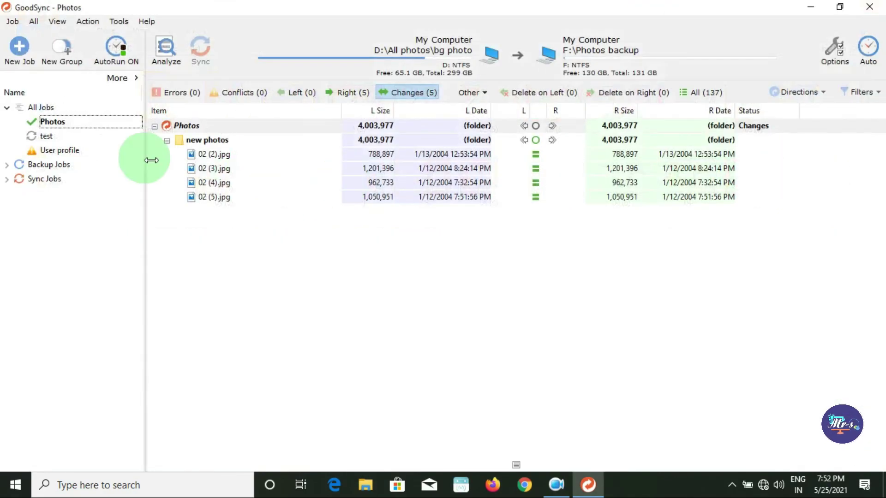
{"action": "left_click", "coordinate": [167, 58]}
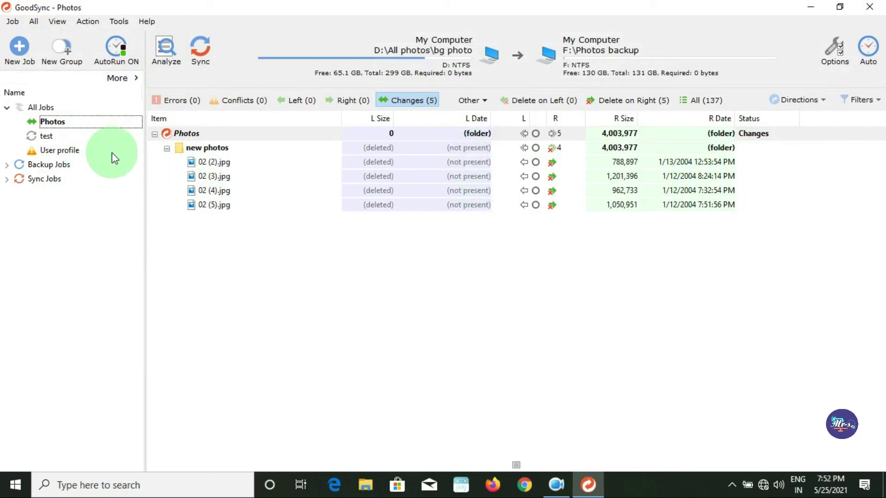
{"action": "left_click", "coordinate": [206, 47]}
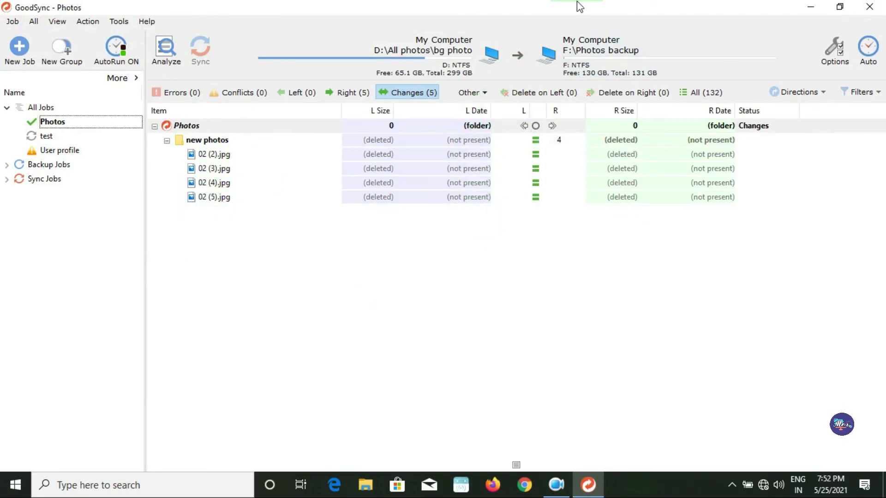
Switch to File Explorer, open F:\Photos backup, and look through its contents for the new photos folder
{"action": "left_click", "coordinate": [366, 484]}
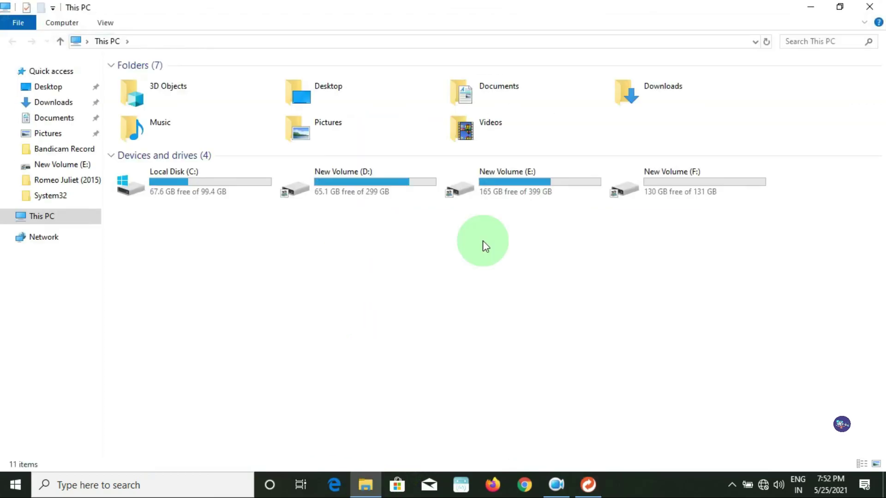
{"action": "double_click", "coordinate": [644, 181]}
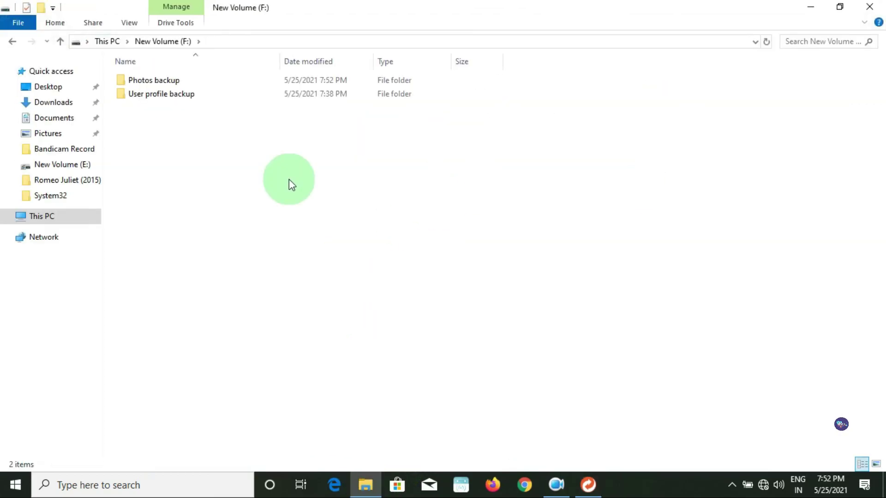
{"action": "double_click", "coordinate": [183, 84]}
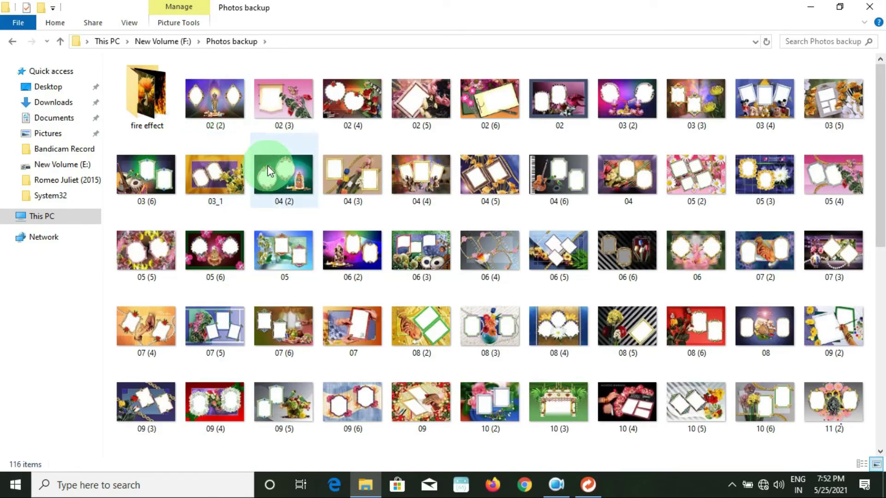
{"action": "scroll", "coordinate": [268, 169], "scroll_direction": "down", "scroll_amount": 8}
{"action": "scroll", "coordinate": [275, 190], "scroll_direction": "up", "scroll_amount": 8}
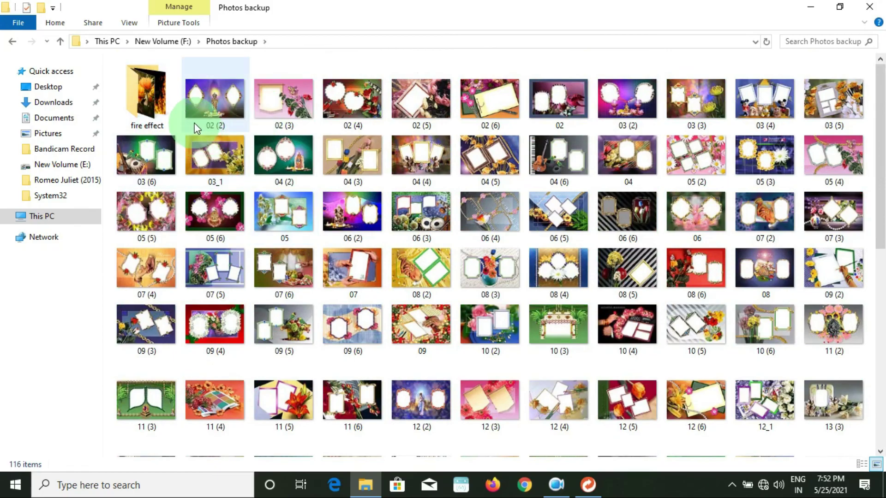
{"action": "scroll", "coordinate": [553, 171], "scroll_direction": "down", "scroll_amount": 5}
{"action": "scroll", "coordinate": [631, 253], "scroll_direction": "up", "scroll_amount": 5}
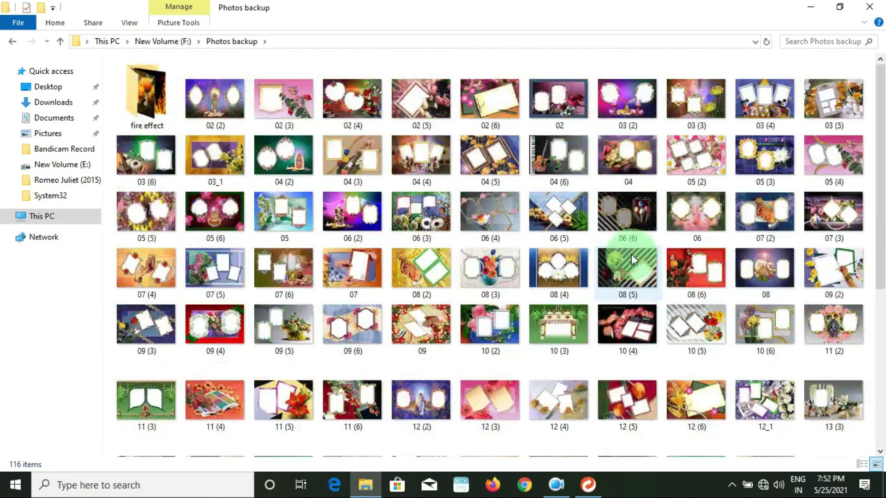